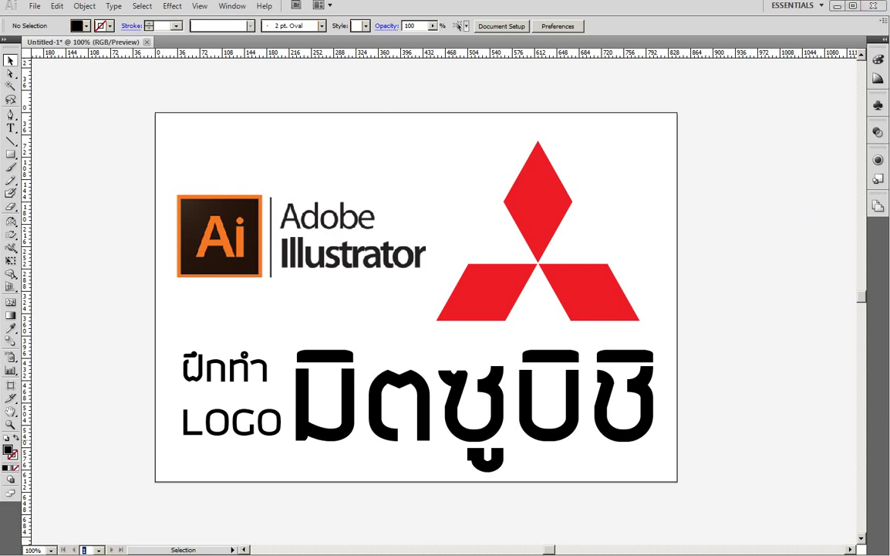
Write two Thai note lines introducing the Mitsubishi logo and the Illustrator version, then open Illustrator's Help menu.
drag(508, 377, 521, 400)
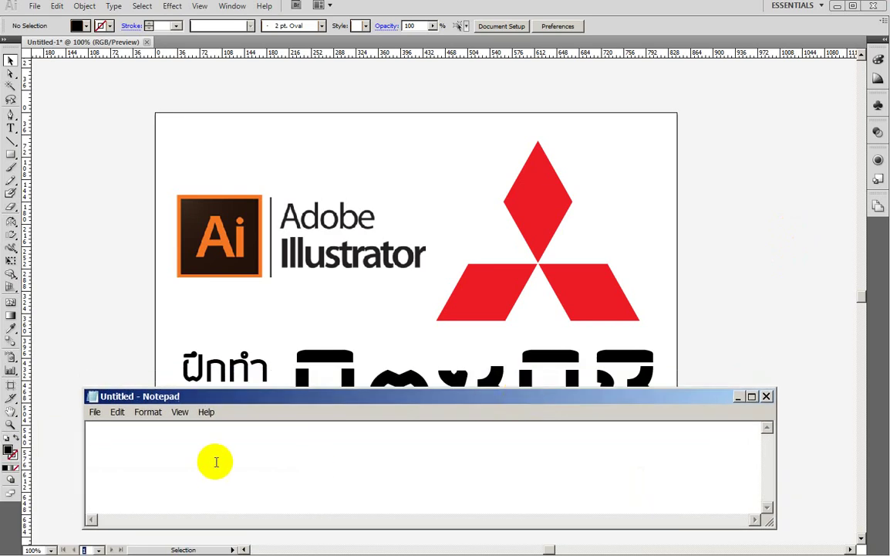
text(;yoo)
key(BackSpace)
key(BackSpace)
key(BackSpace)
text(มา)
text(ลองทำโล)
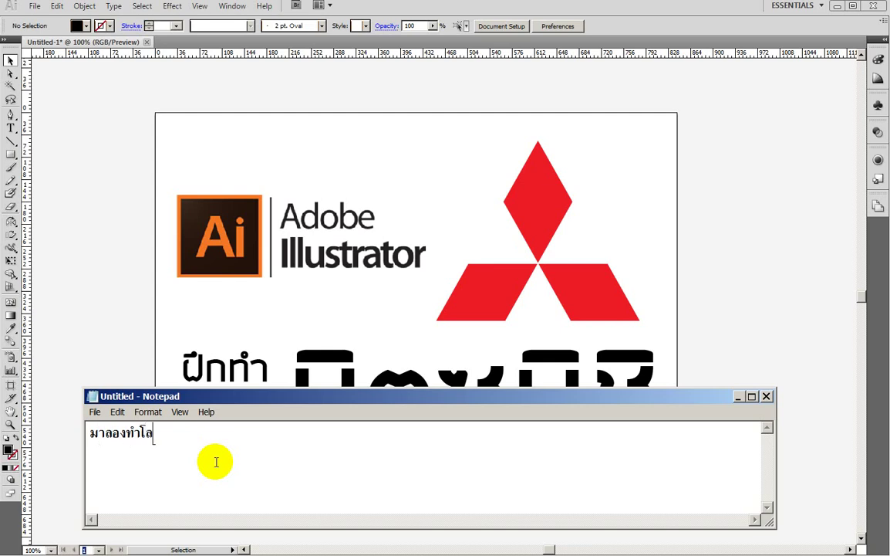
text(โ)
text(ก้ก้)
text(นนะครับวัน)
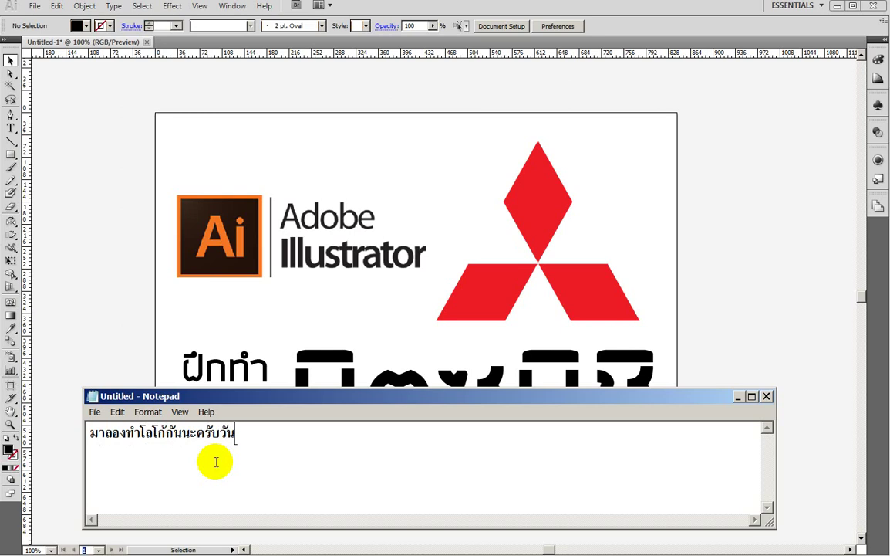
text(นี้ ม)
text(ิตซู)
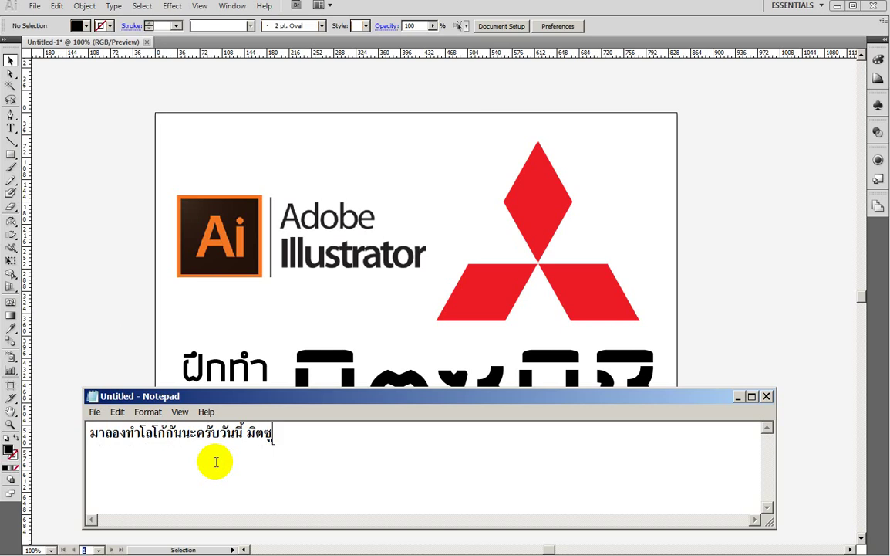
key(Return)
text(ผมใช้)
text(อิลลัส )
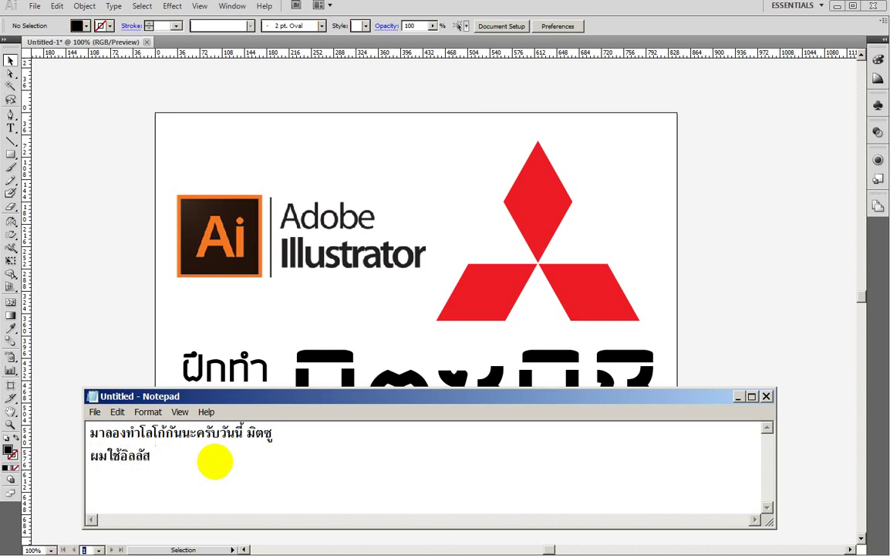
text(รุ่นนี้)
click(264, 7)
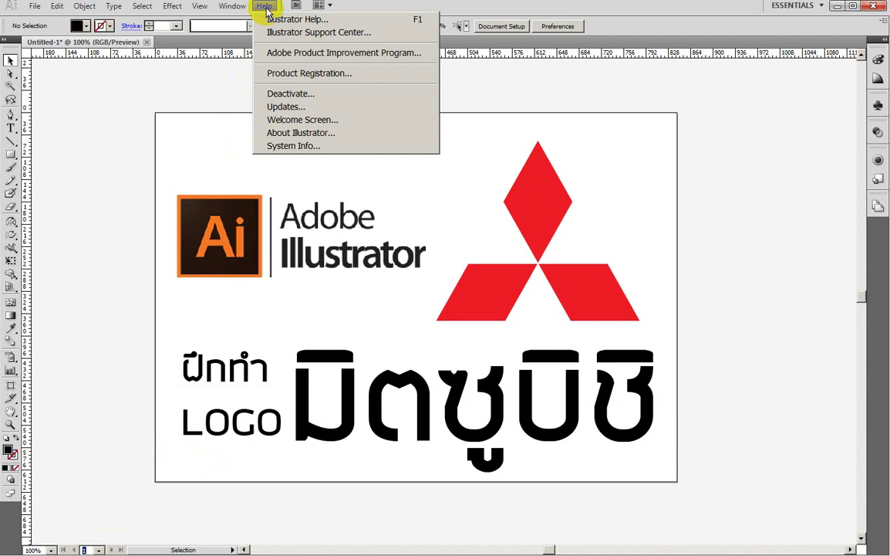
Close the Help menu and add 'ซีเอส 5' (CS5) to the Notepad note as the version used.
click(294, 134)
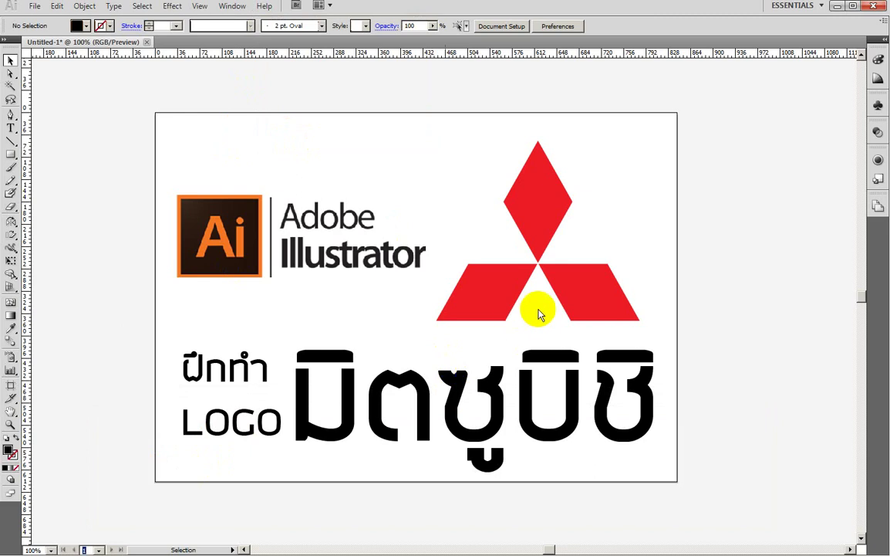
key(alt+Tab)
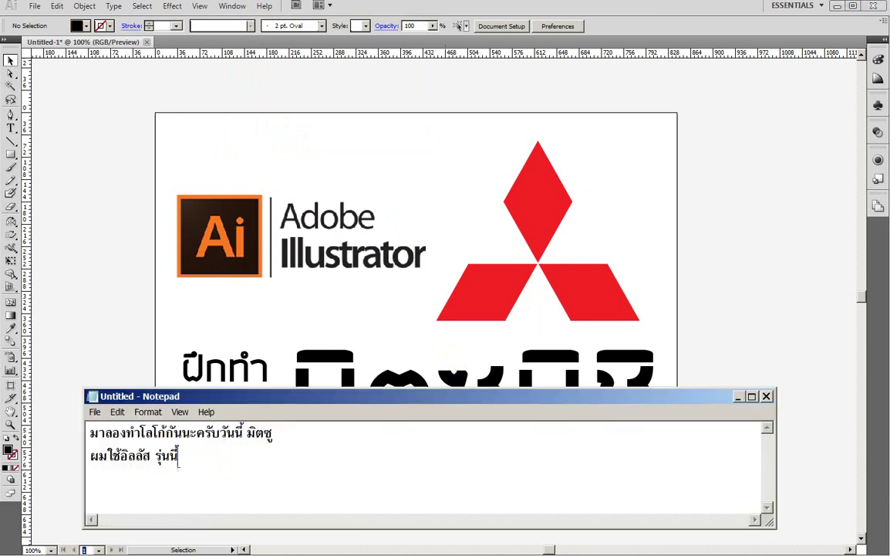
text( ซ)
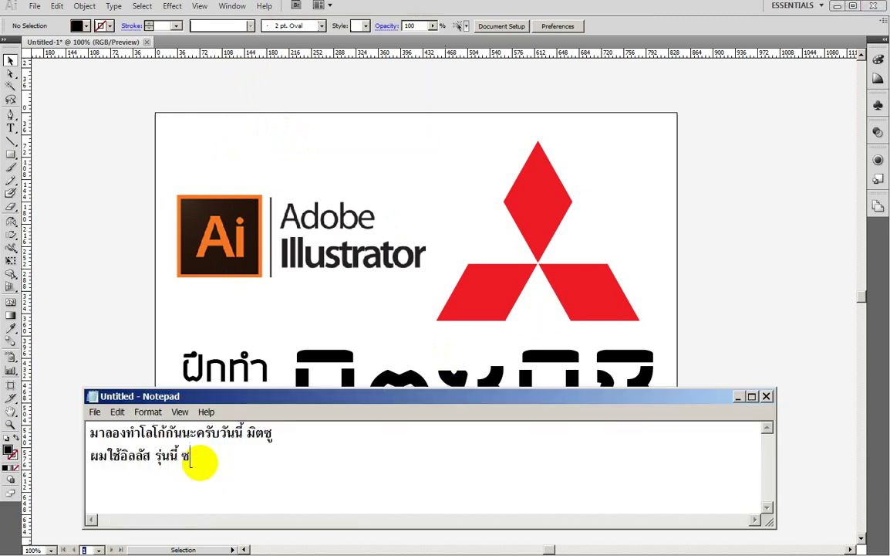
text(ีเอส 5)
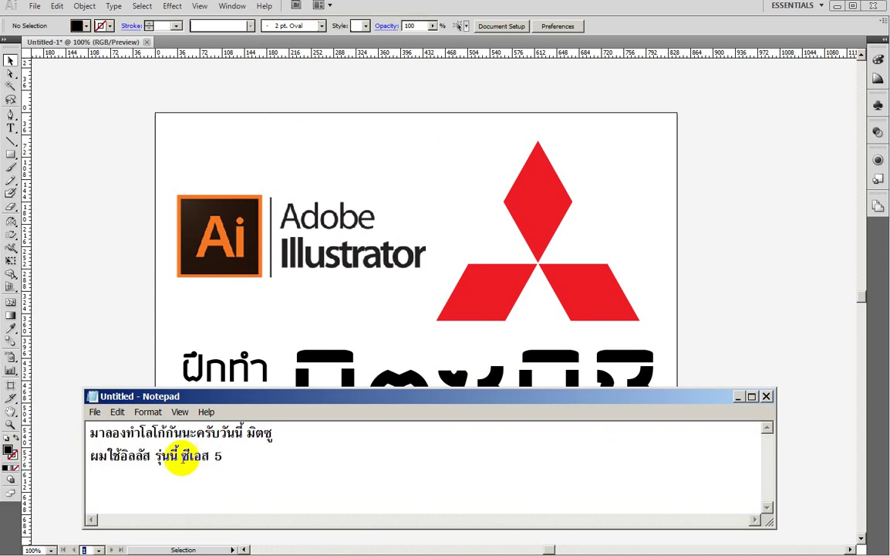
mouse_move(236, 460)
mouse_down()
mouse_move(131, 463)
mouse_move(75, 437)
mouse_up()
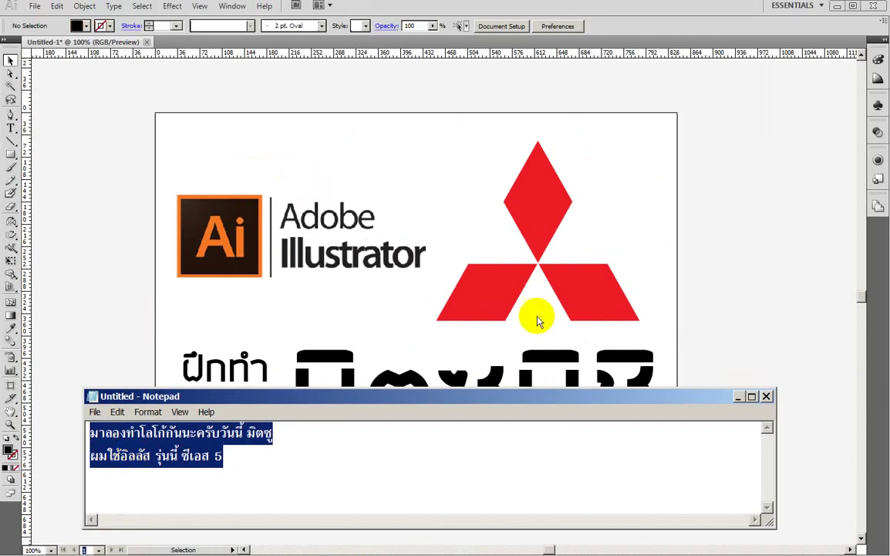
click(489, 232)
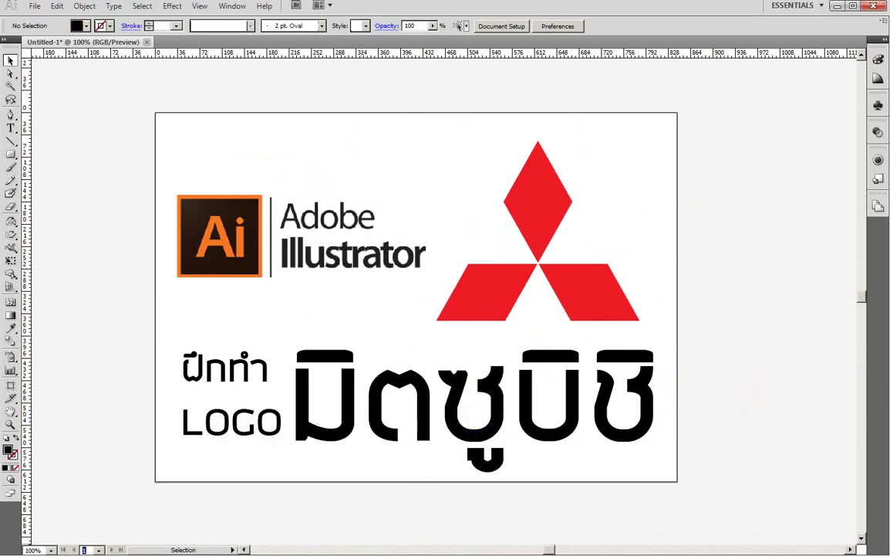
Replace the old notes with 'พร้อมยัง เปิดโปรแกรมา พร้อม ๆกะนได้เลยนะ จะไปช้า ๆ'.
key(alt+Tab)
click(236, 464)
mouse_move(236, 464)
mouse_down()
mouse_move(88, 453)
mouse_move(69, 425)
mouse_up()
key(Delete)
text(พ)
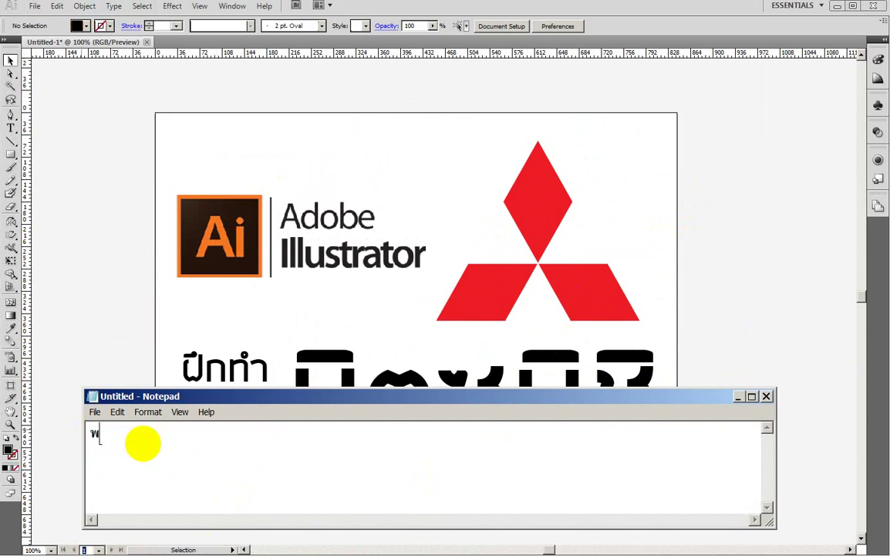
text(ร้อมย)
text(ัง)
text( เปิ)
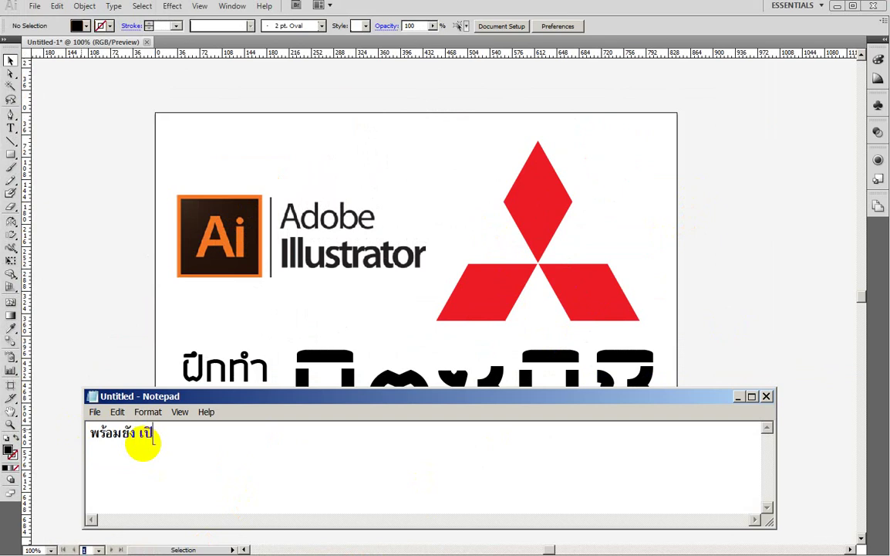
text(ดโปร)
text(แกรมา)
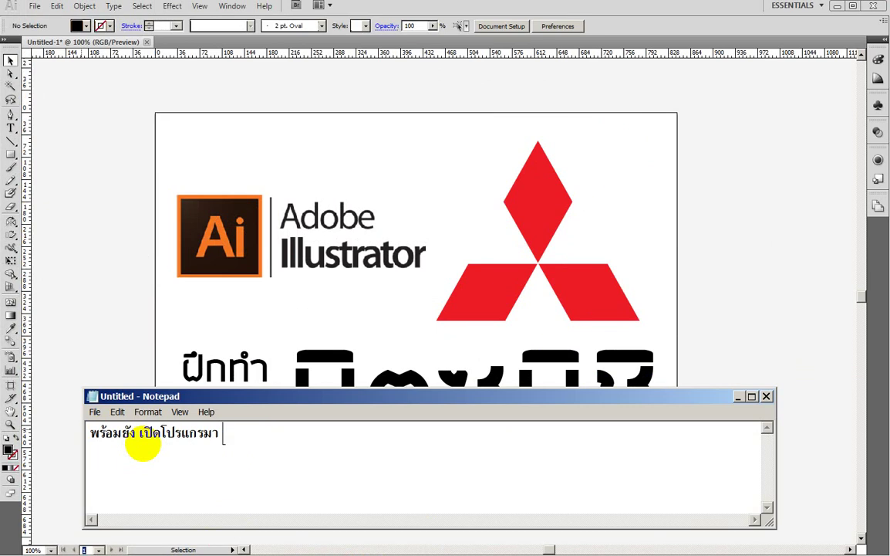
text( พร้อม ๆ)
text(กะนได้)
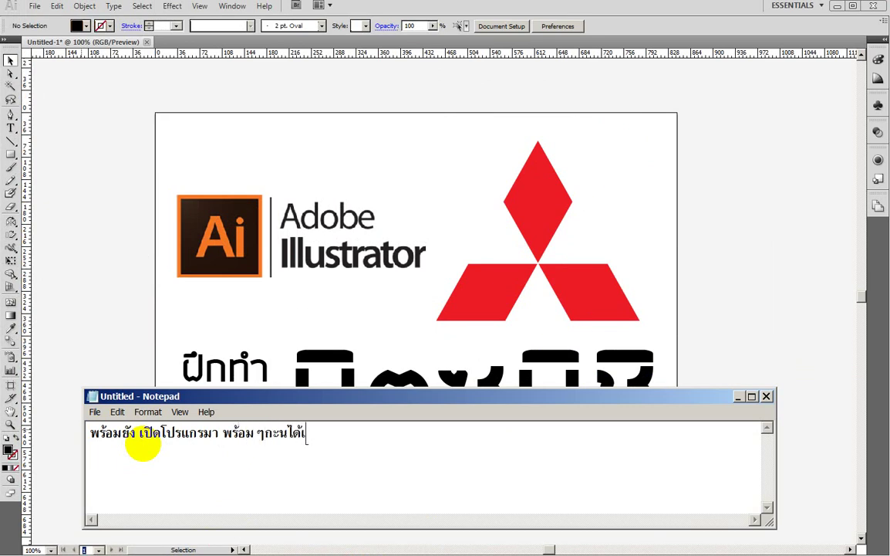
text(เลยนะ)
text( จะไปช)
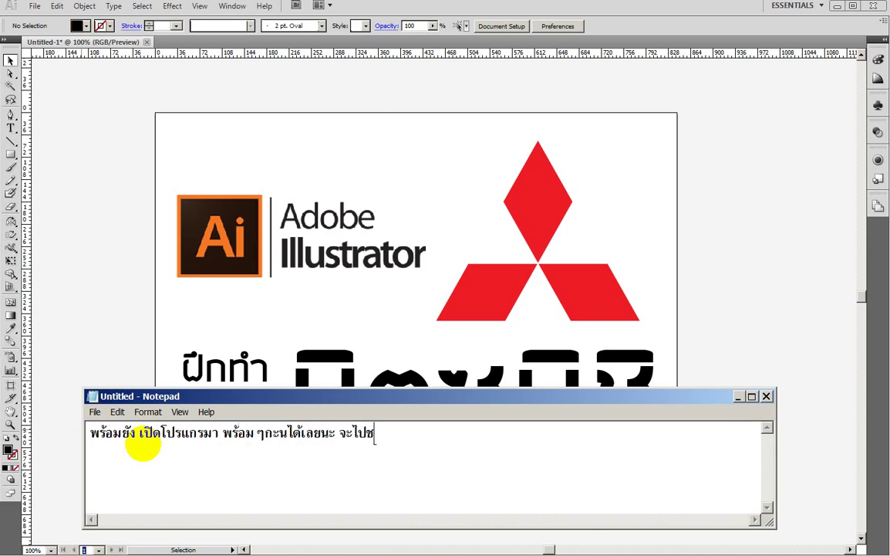
text(้า ๆ)
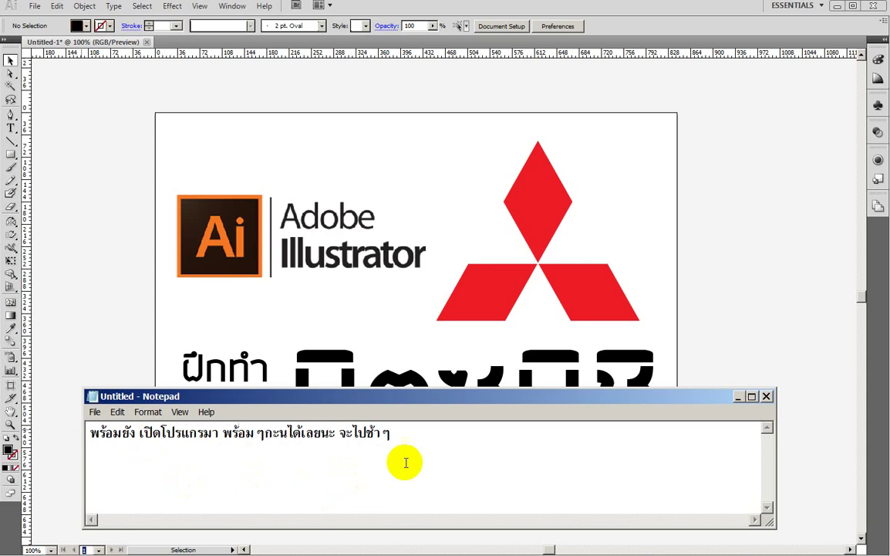
Fix the vowel typo in 'กะน' and move the Notepad window lower.
click(275, 433)
text(ิ)
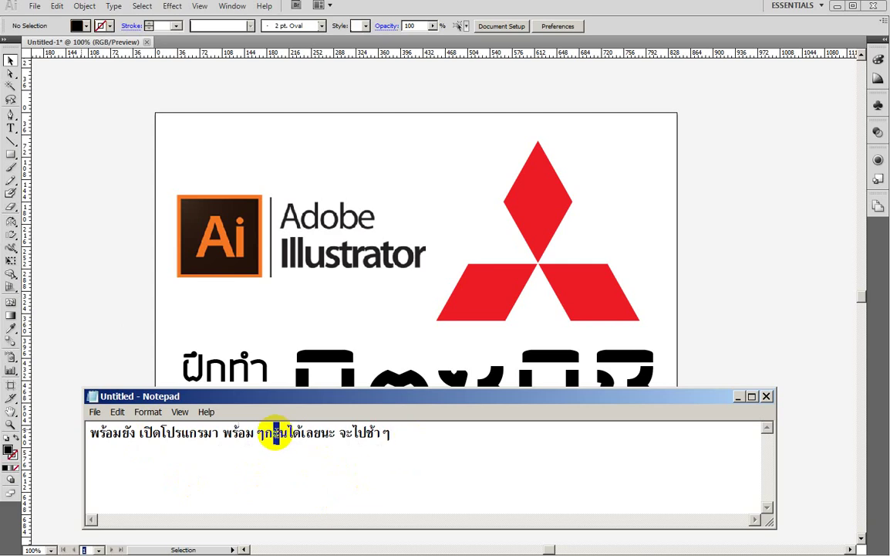
key(Left)
key(BackSpace)
key(BackSpace)
key(Left)
text(ั)
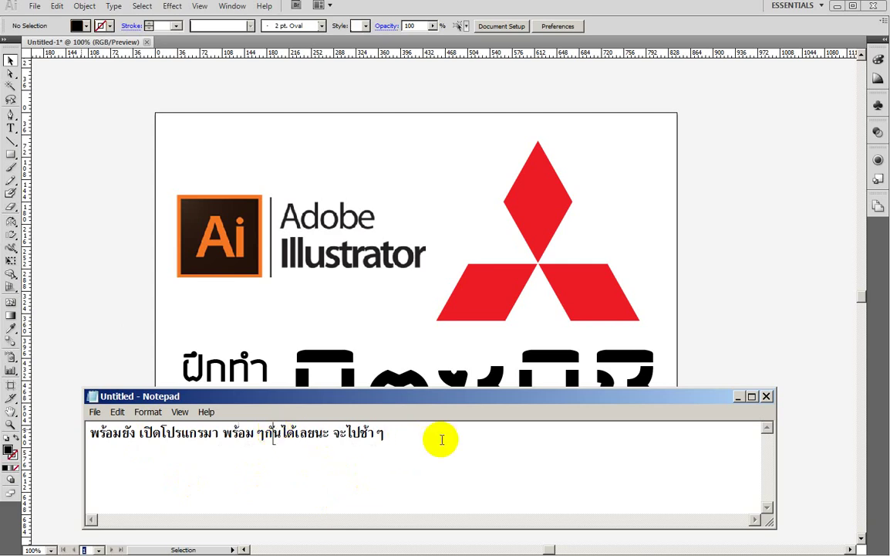
drag(438, 397, 475, 486)
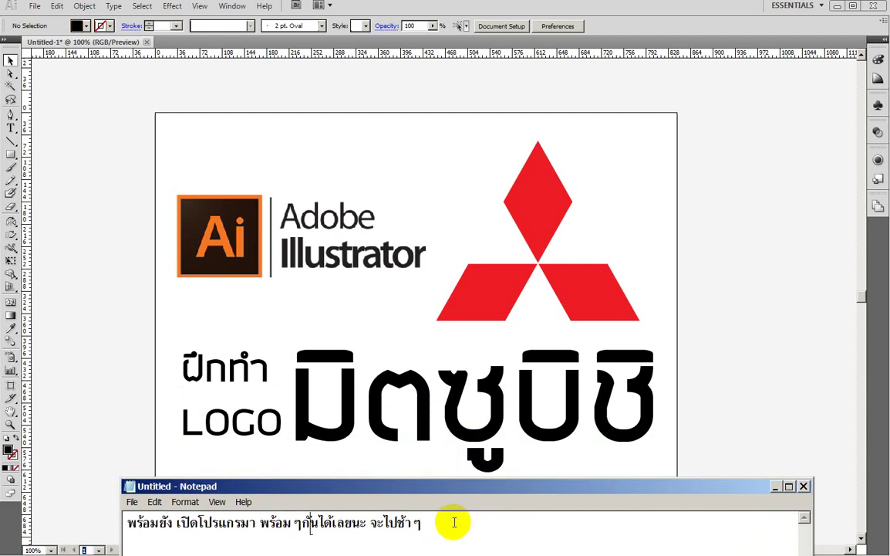
key(ctrl+a)
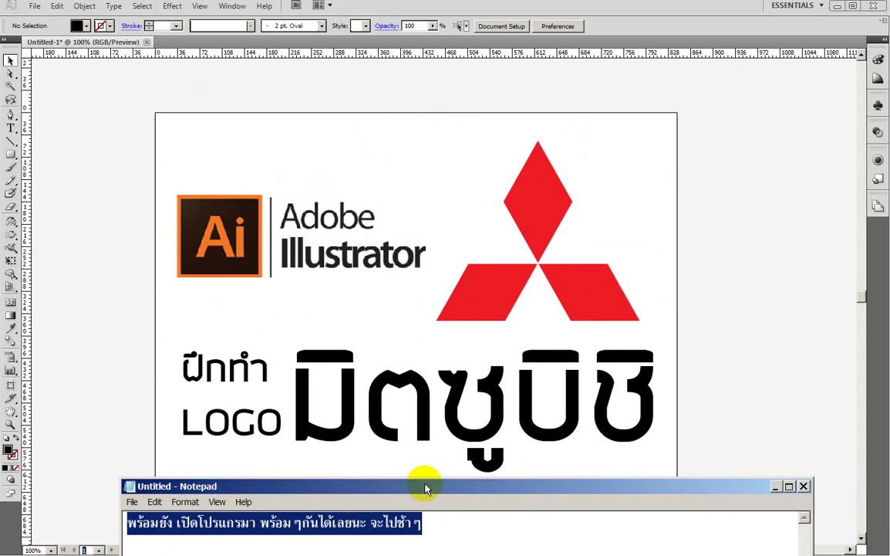
Replace the note with 'file / new / a4 แนวนอน นะ' for a new A4 landscape document.
key(Delete)
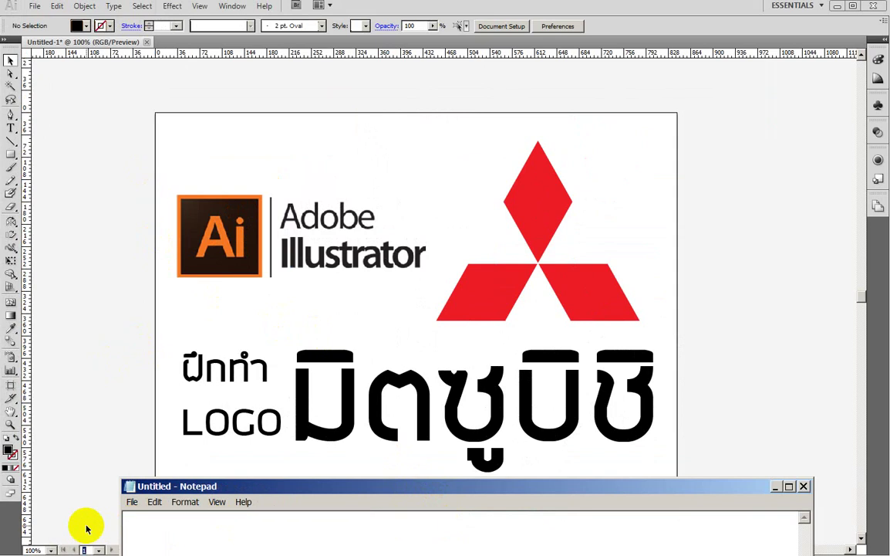
text(fil)
text(e / ne)
text(w / )
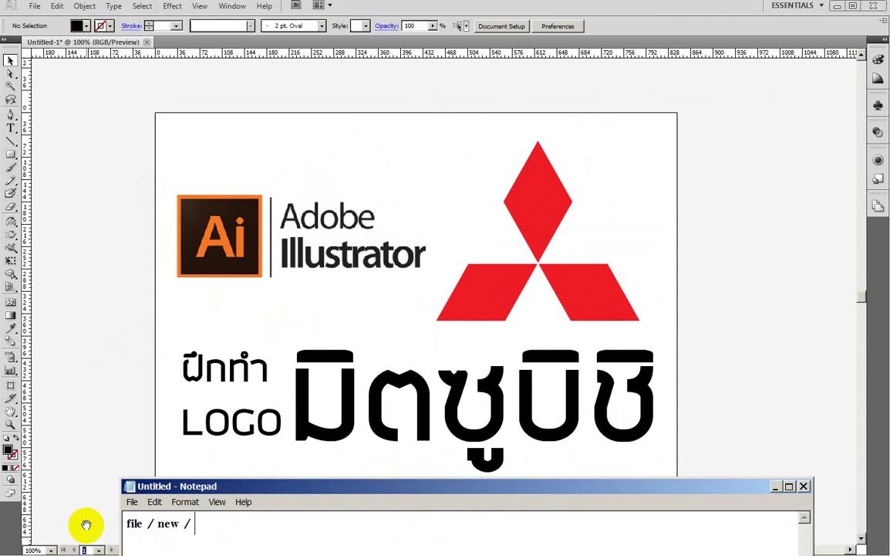
text(a4 )
text(co;o)
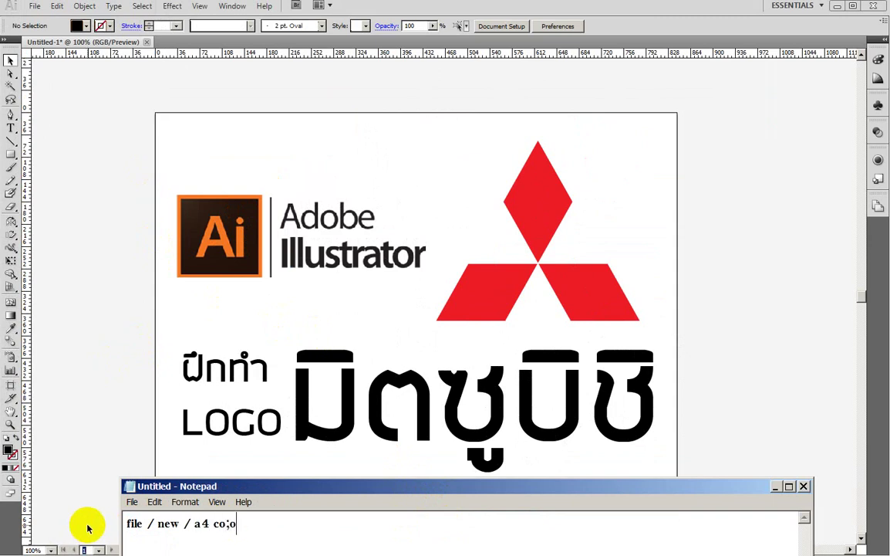
text(vo)
key(BackSpace)
key(BackSpace)
key(BackSpace)
key(BackSpace)
key(BackSpace)
key(BackSpace)
text(แนว)
text(นอน )
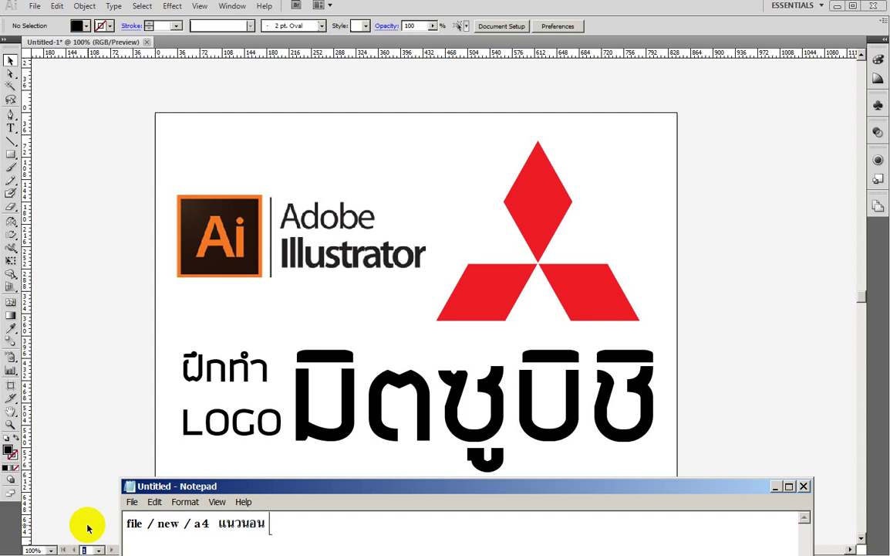
text(นะ)
From File > New, create 'logo mitsu' as A4 landscape, 29.7 × 21 cm, in centimetres.
click(35, 6)
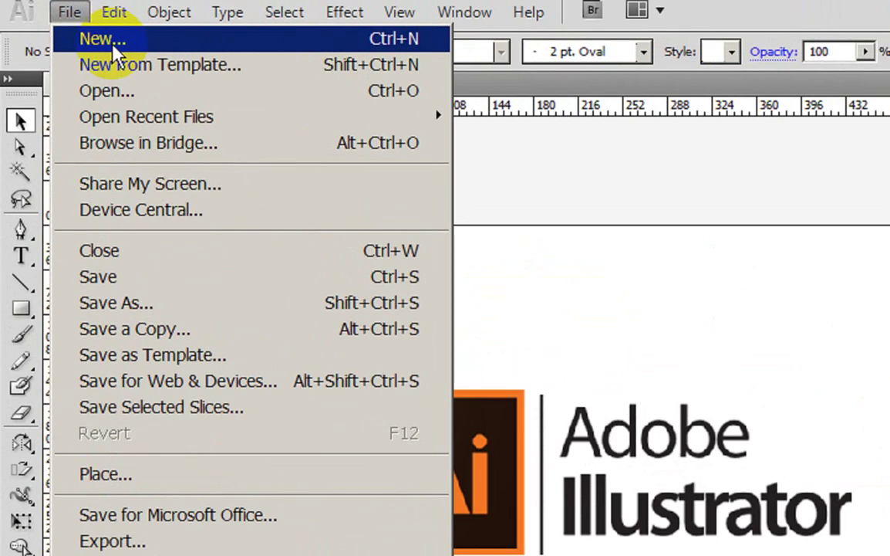
click(114, 48)
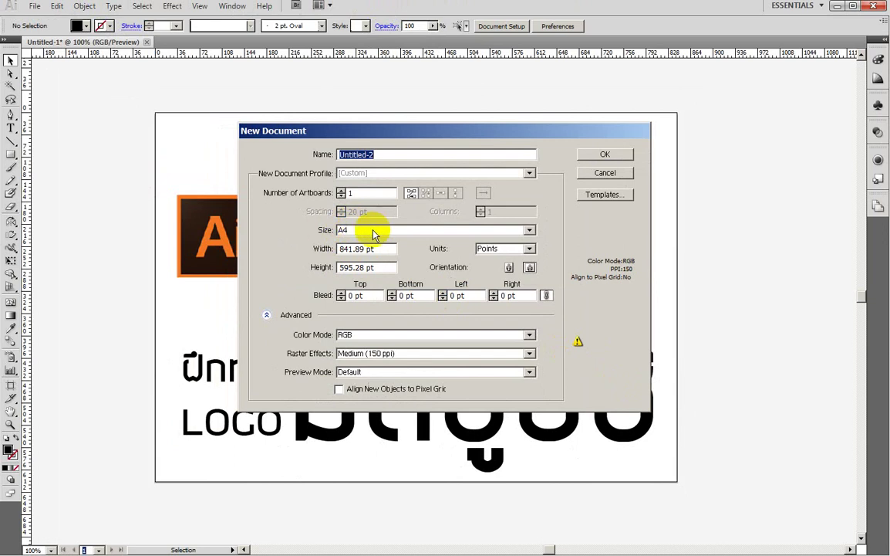
text(ogo)
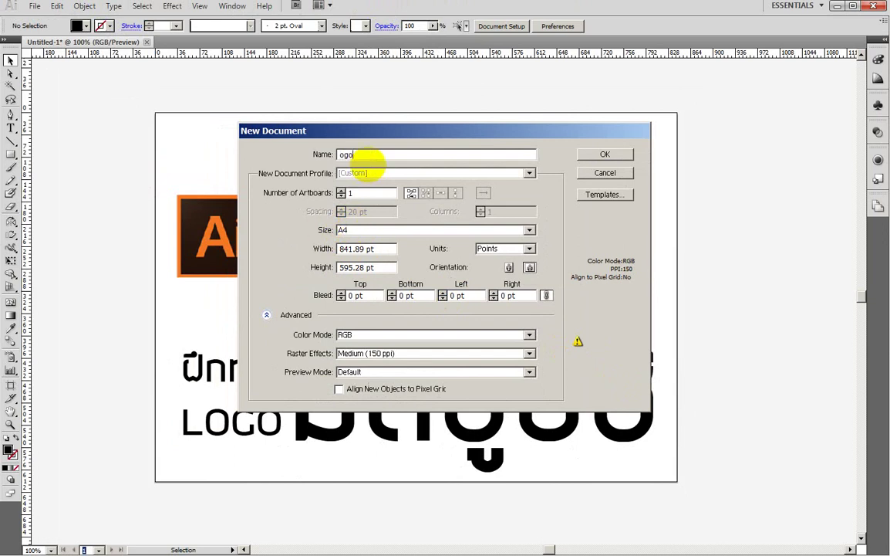
key(BackSpace)
key(BackSpace)
key(BackSpace)
text(logo mits)
text(uy)
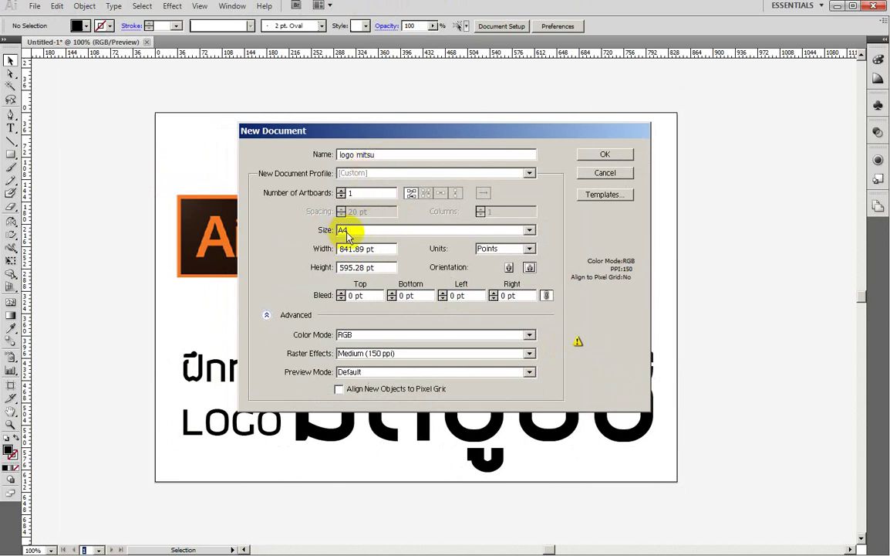
click(530, 249)
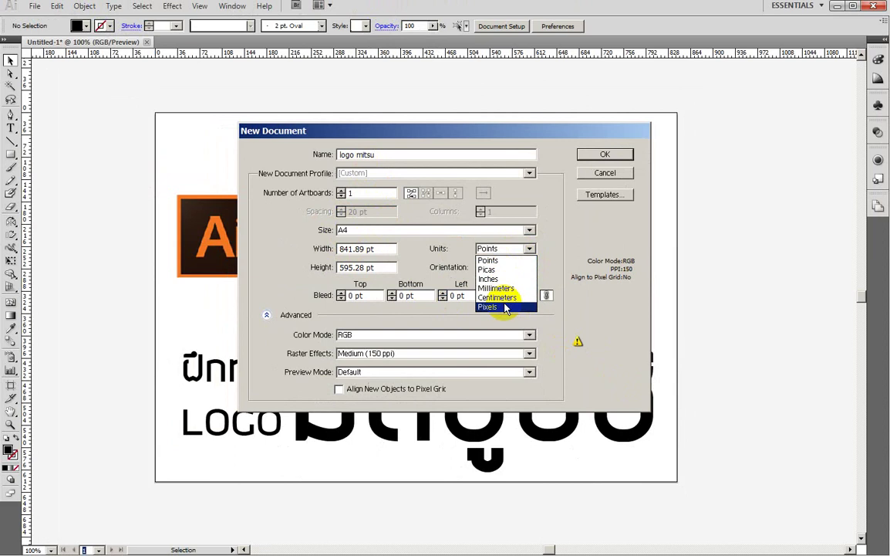
click(498, 297)
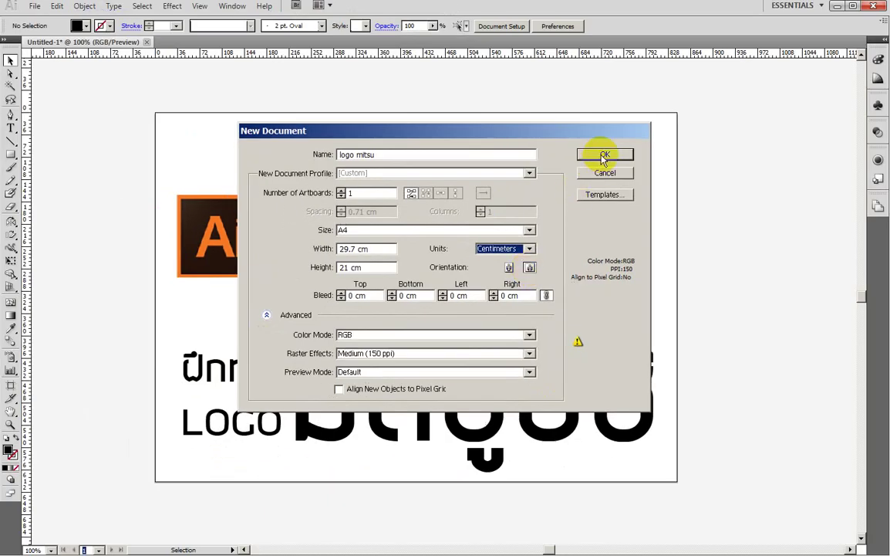
click(604, 155)
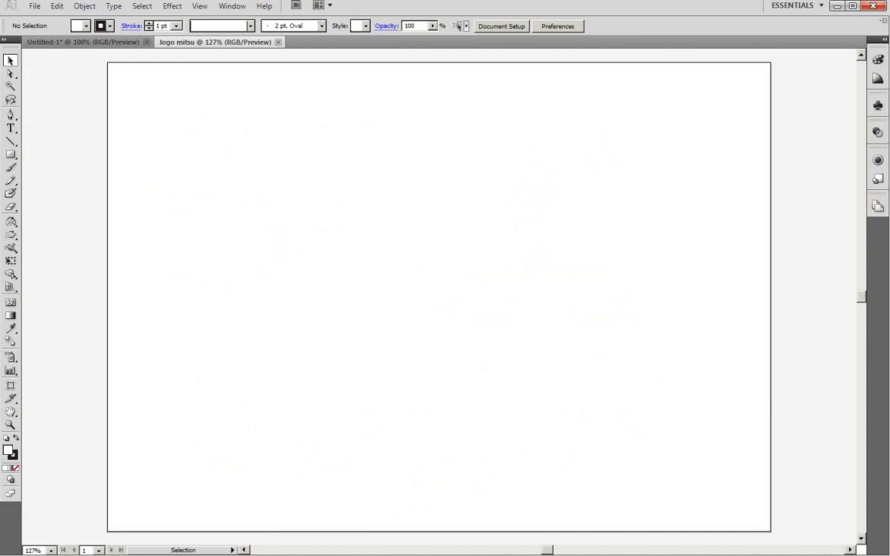
Replace the Notepad note with 'วาด4เหลี่ยม แนวตั้งแบบนี้ เอาสีแดงนะ' (draw a red vertical rectangle).
drag(285, 524, 108, 524)
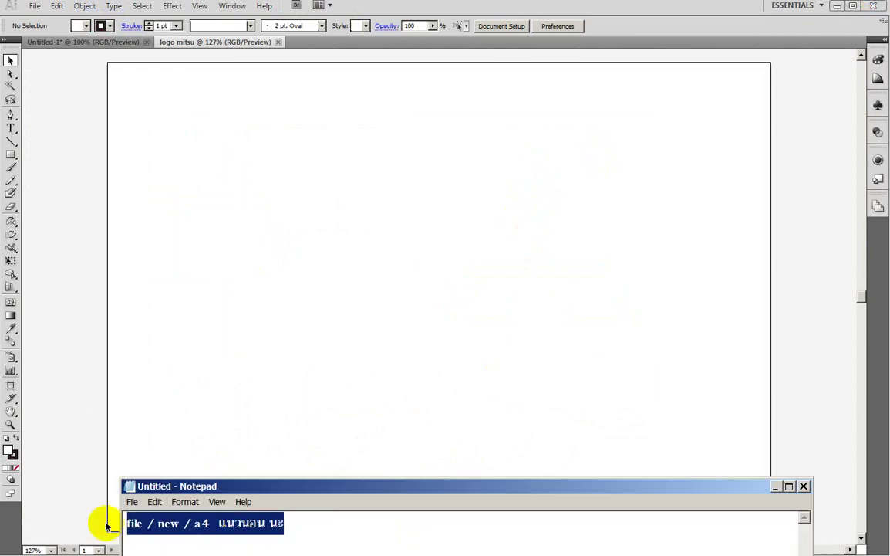
key(BackSpace)
text(วาด)
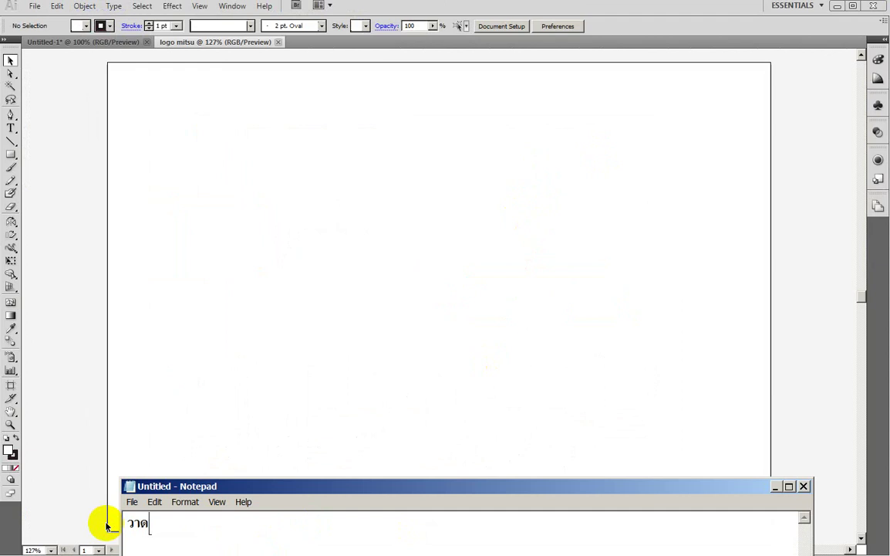
text(4เหล)
text(ี่ยม )
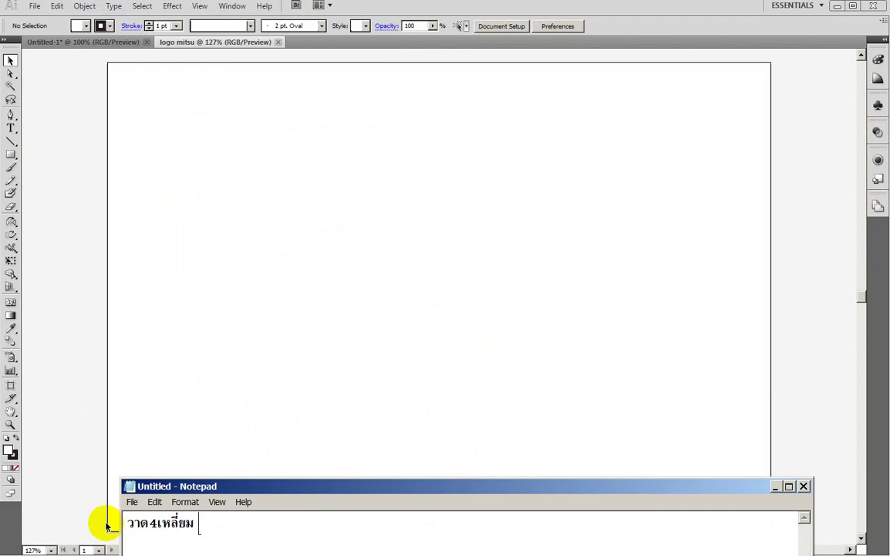
text(แนวตั้งแ)
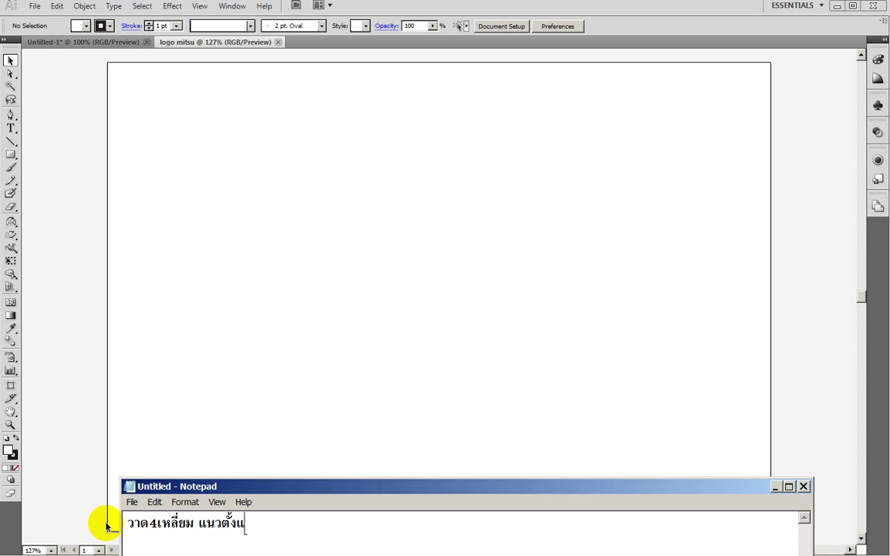
text(บบนี้)
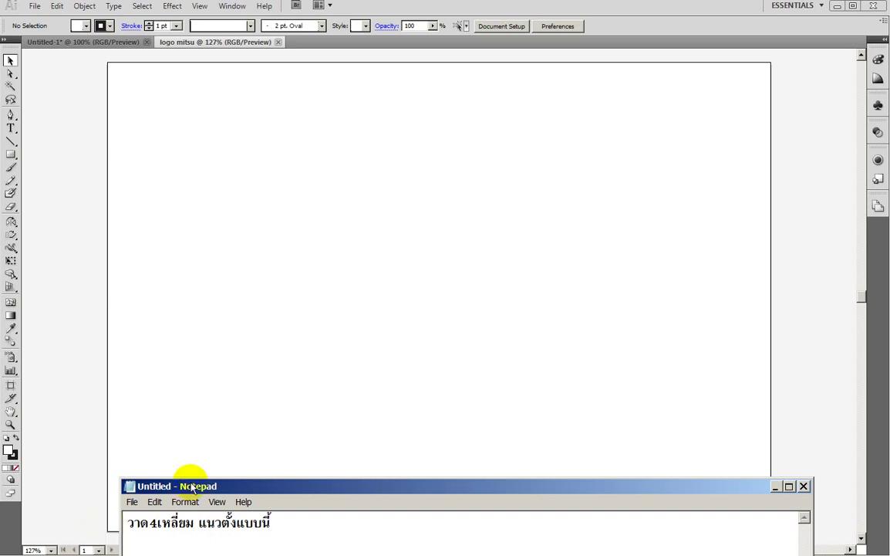
text( เอา)
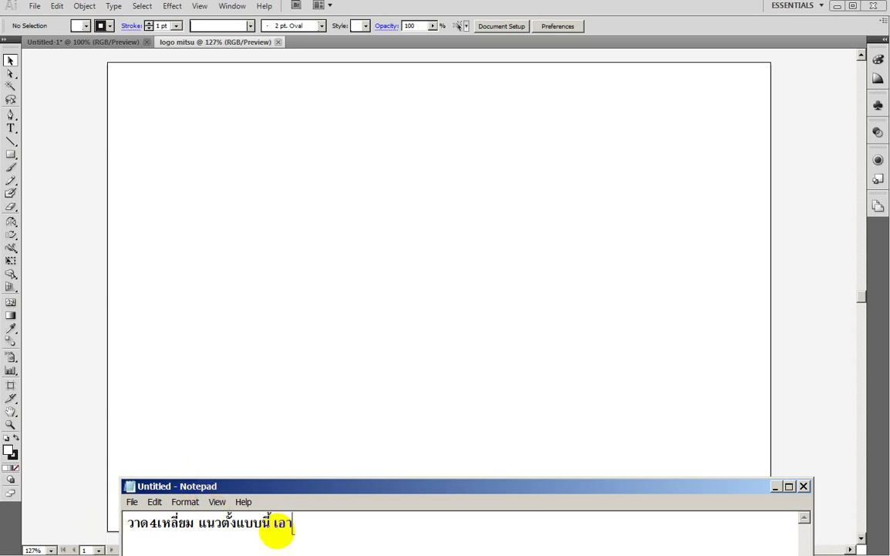
text(สีแดงนะ)
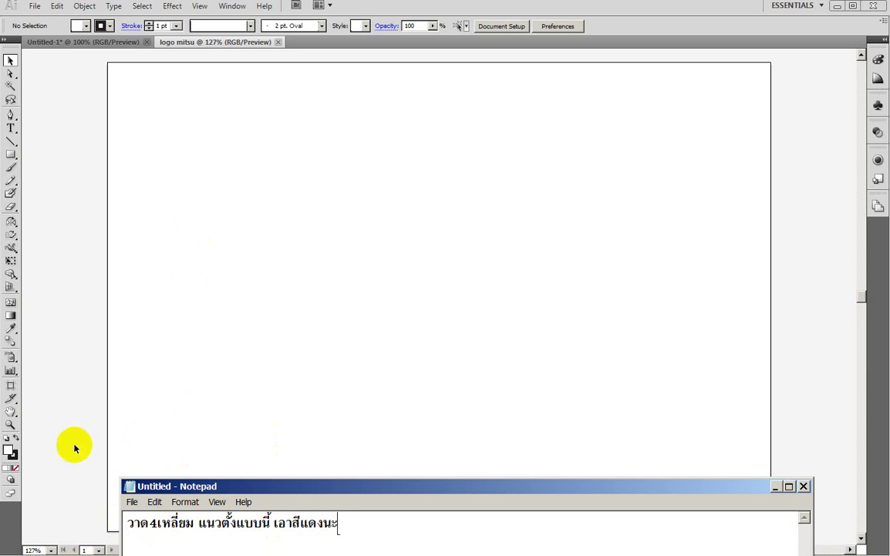
Draw a tall 2.03 × 17.83 cm rectangle and give it a red F90808 fill.
click(12, 153)
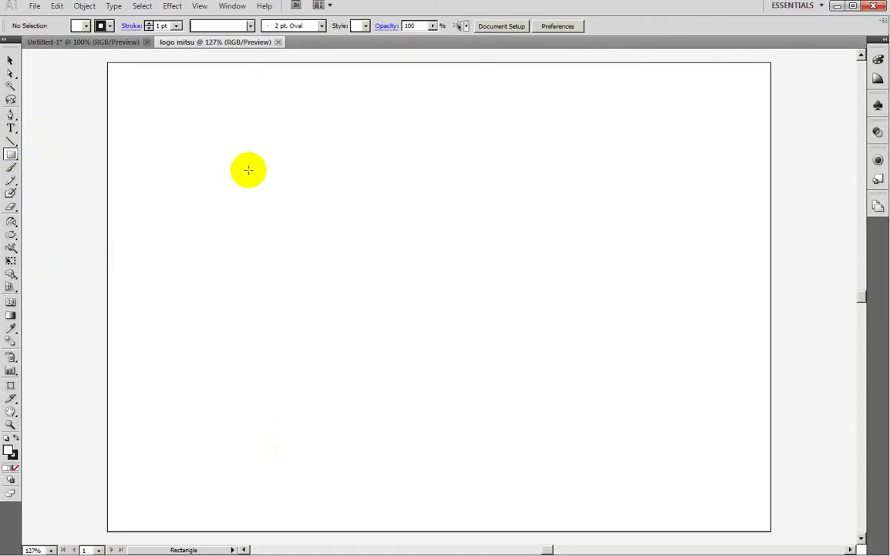
mouse_move(361, 90)
mouse_down()
mouse_move(412, 482)
mouse_move(405, 486)
mouse_up()
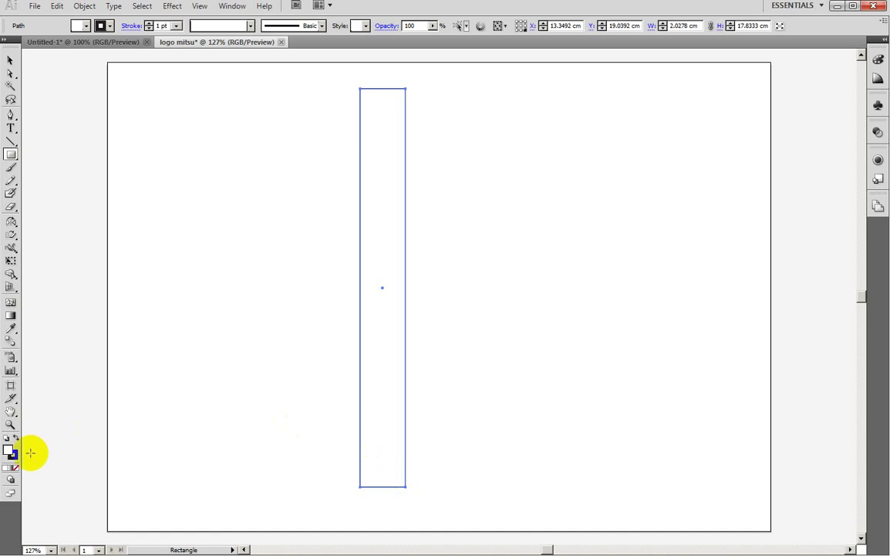
click(9, 453)
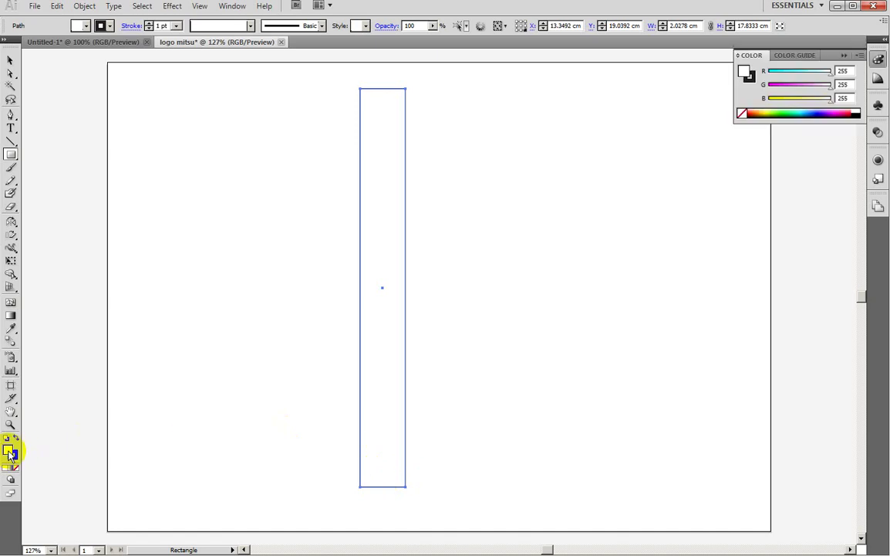
double_click(10, 453)
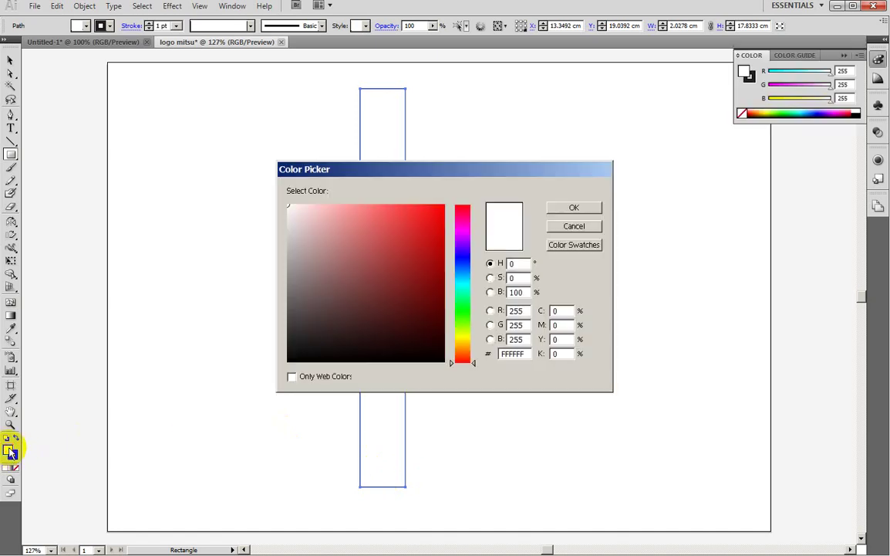
click(441, 208)
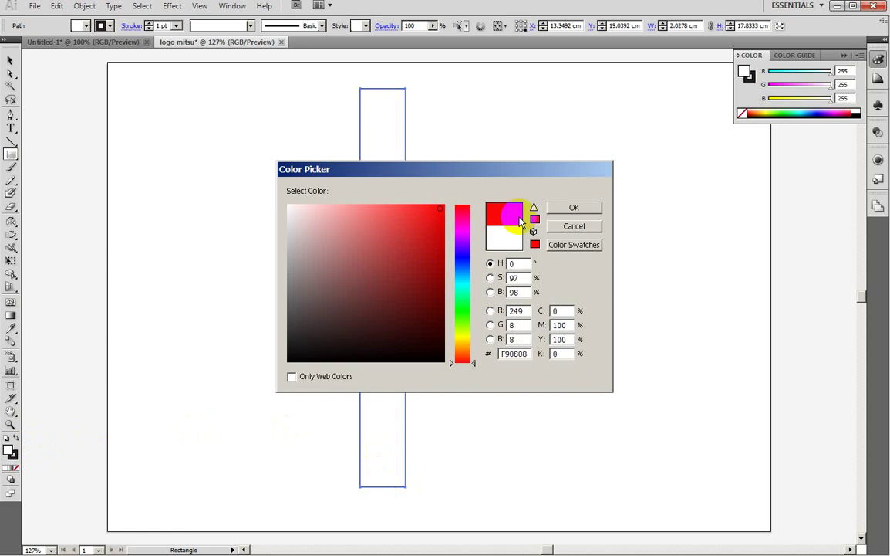
click(584, 209)
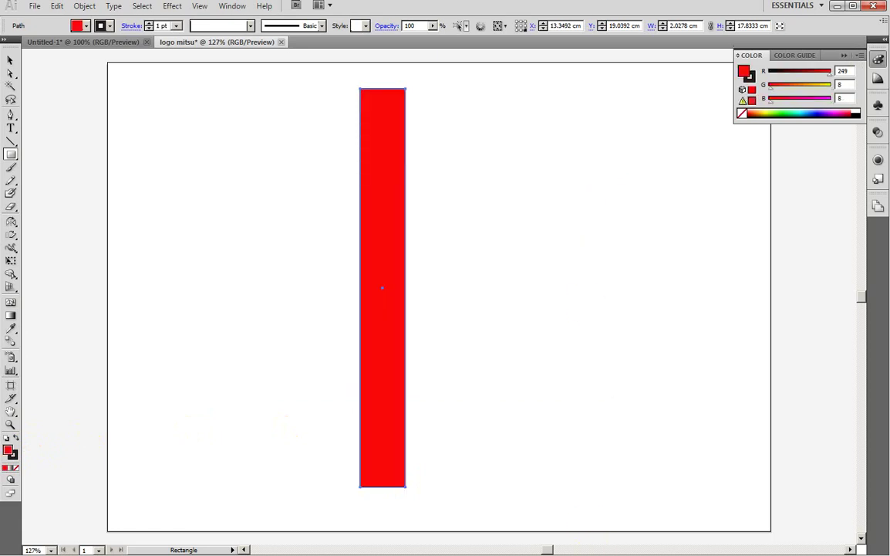
click(594, 555)
Replace the Notepad note with 'ไม่เอาสีเส้นขอบนะ / No stroke'.
drag(338, 523, 65, 522)
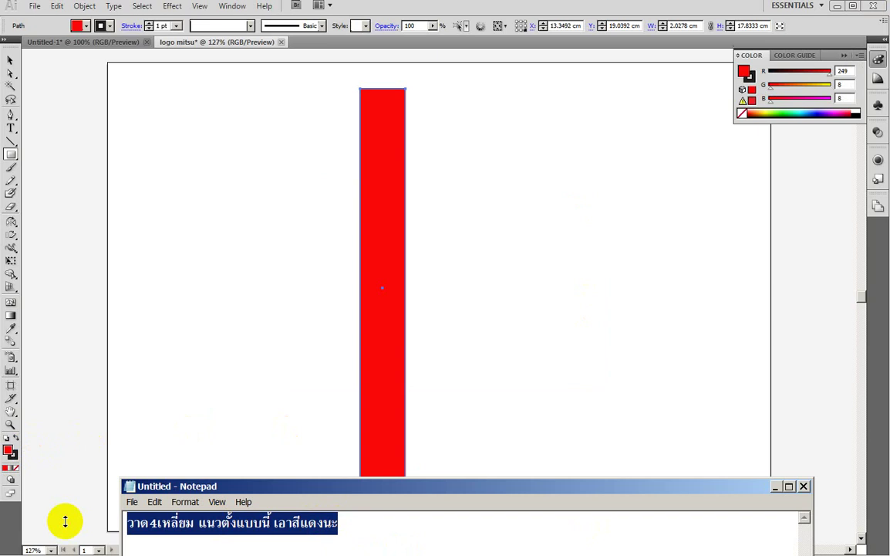
text(ฆา)
key(BackSpace)
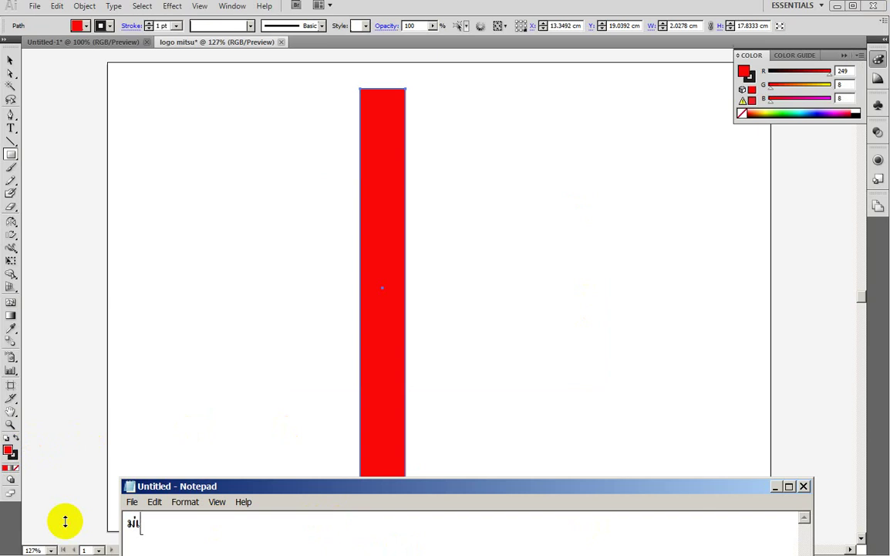
key(BackSpace)
key(BackSpace)
text(ไม่)
text(เอาสีเส)
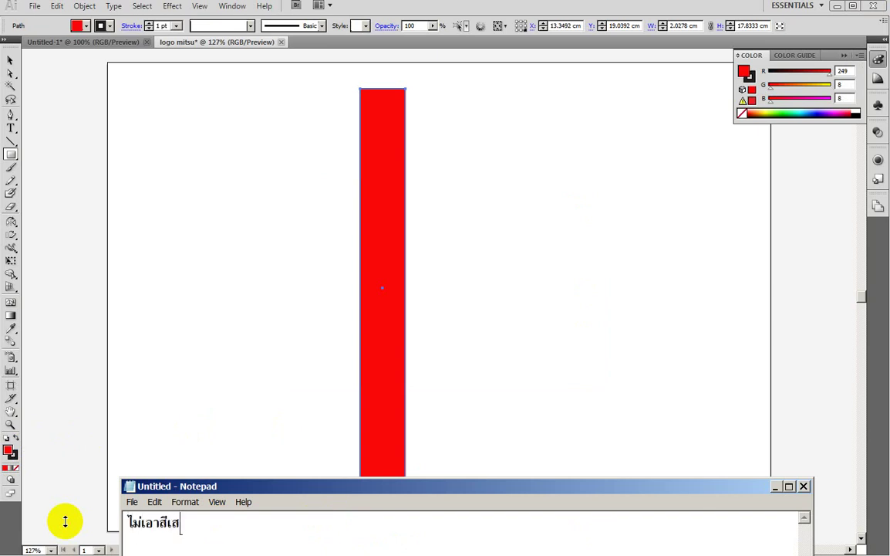
text(้นขอบนะ )
text(/ )
text(No stro)
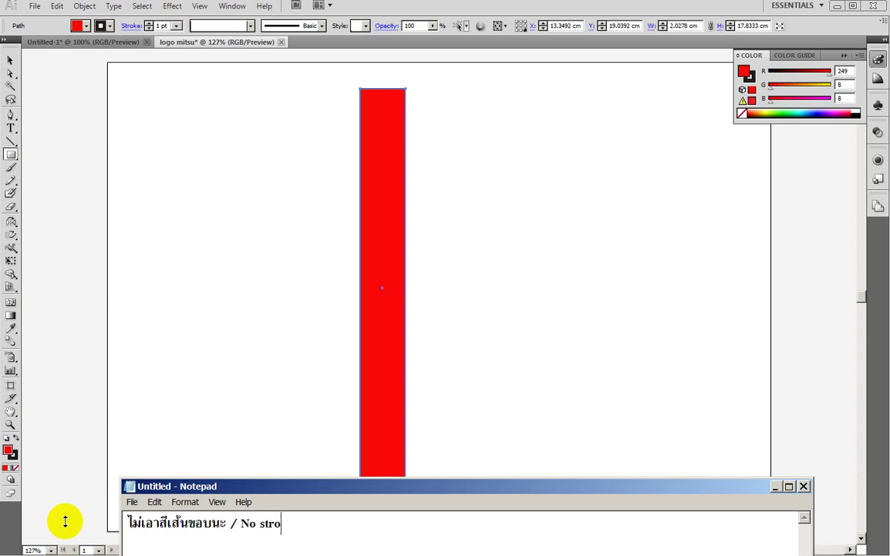
text(ke)
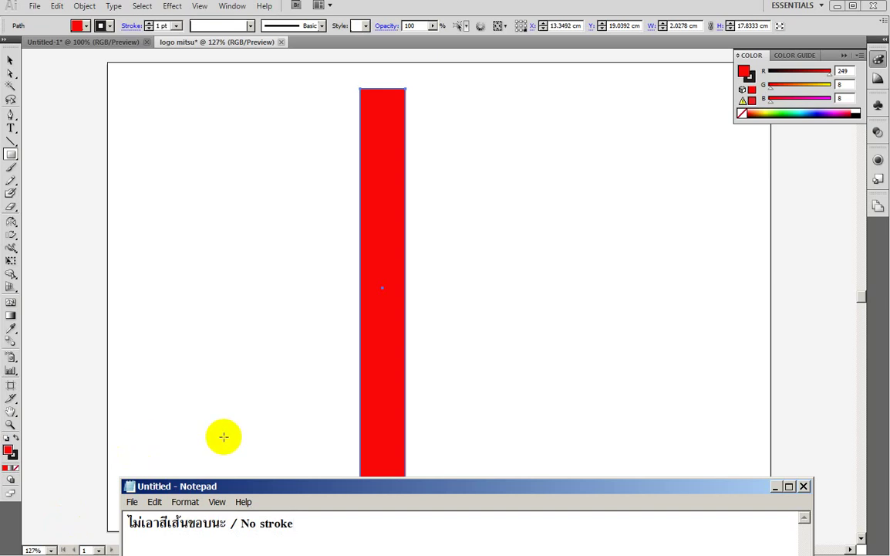
click(11, 60)
Select the red rectangle and set its stroke to None.
click(214, 251)
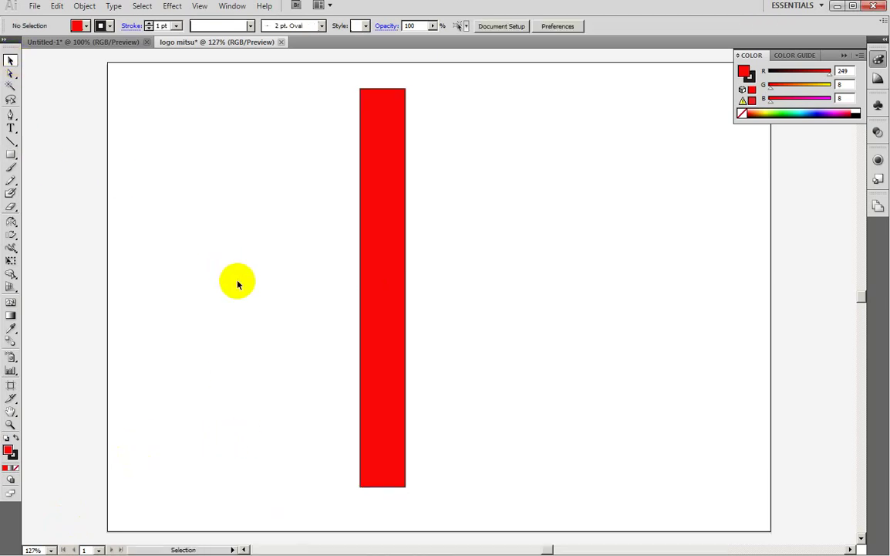
click(382, 338)
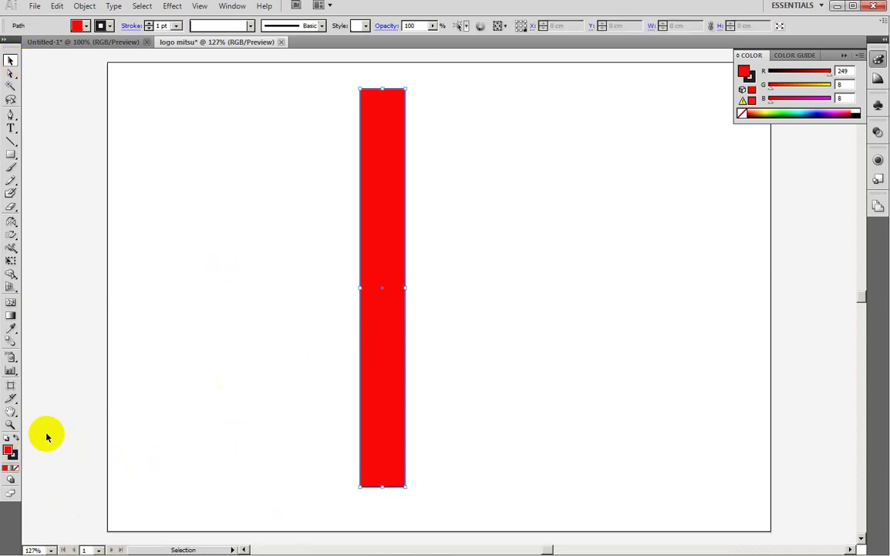
click(12, 457)
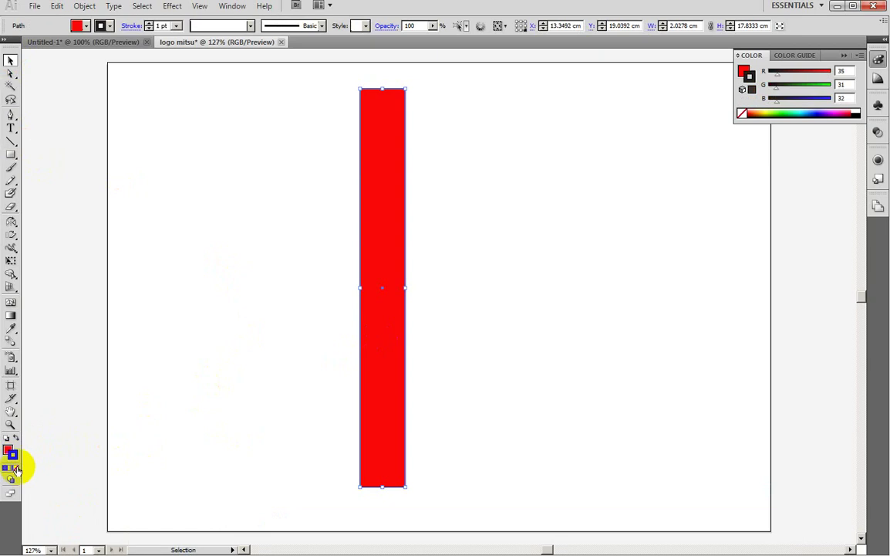
click(17, 469)
text(ไม่เอาสีเส้นขอบนะ / No stroke)
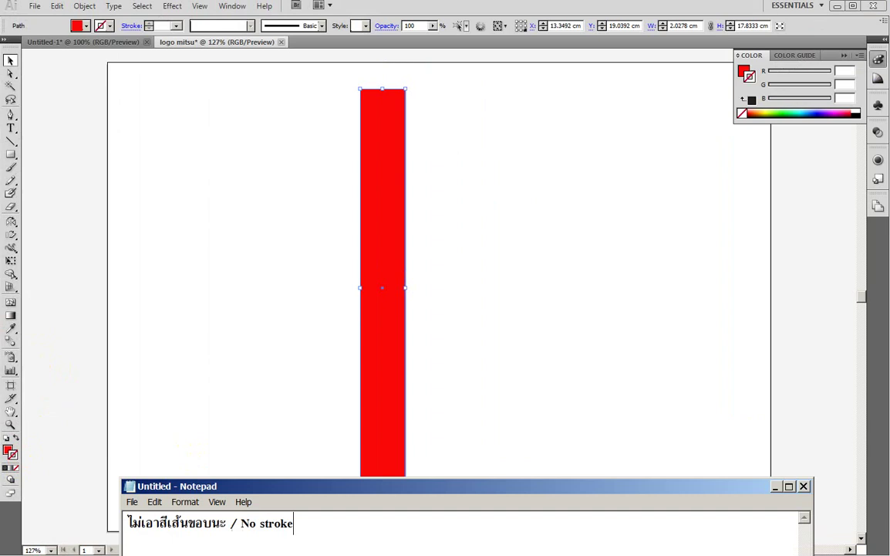
drag(338, 524, 96, 524)
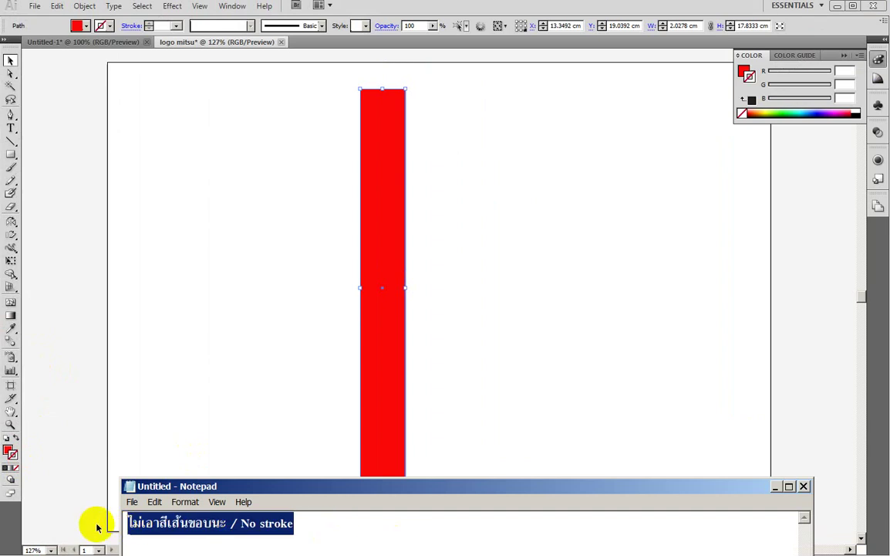
Add the Thai note 'จะสั่งไห้มันเอียง 25 องศา นะ' about tilting the bar 25 degrees.
text(จะสั่งไ)
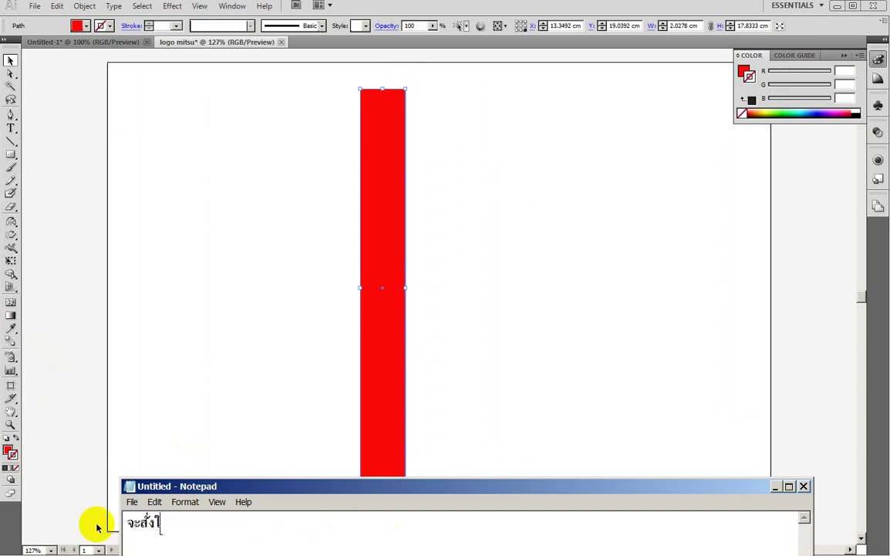
key(BackSpace)
text(ให้มันเ)
text(อียง 2)
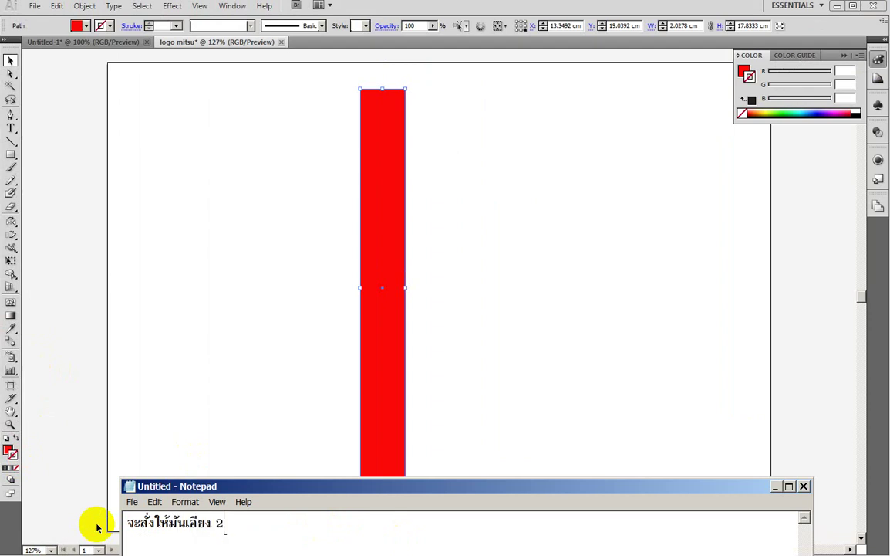
text(5 องสา)
key(BackSpace)
key(BackSpace)
text(ศา นะ)
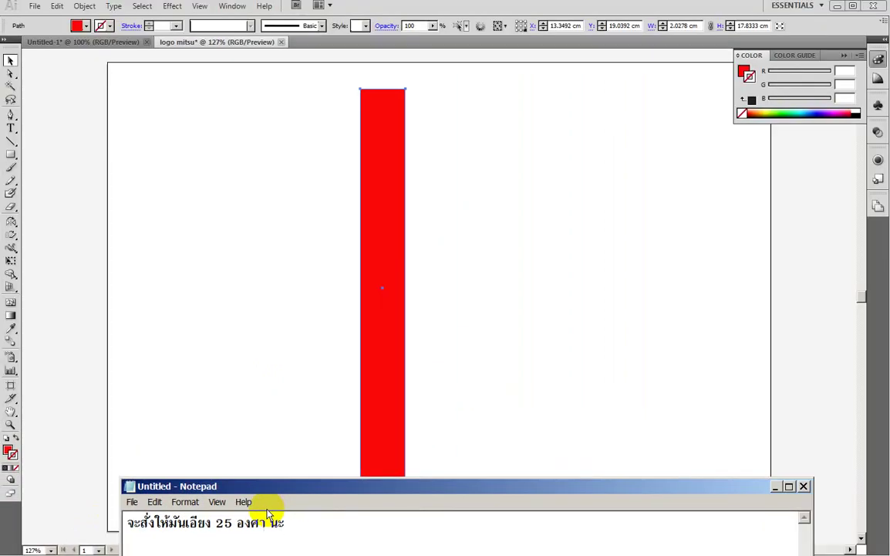
click(258, 432)
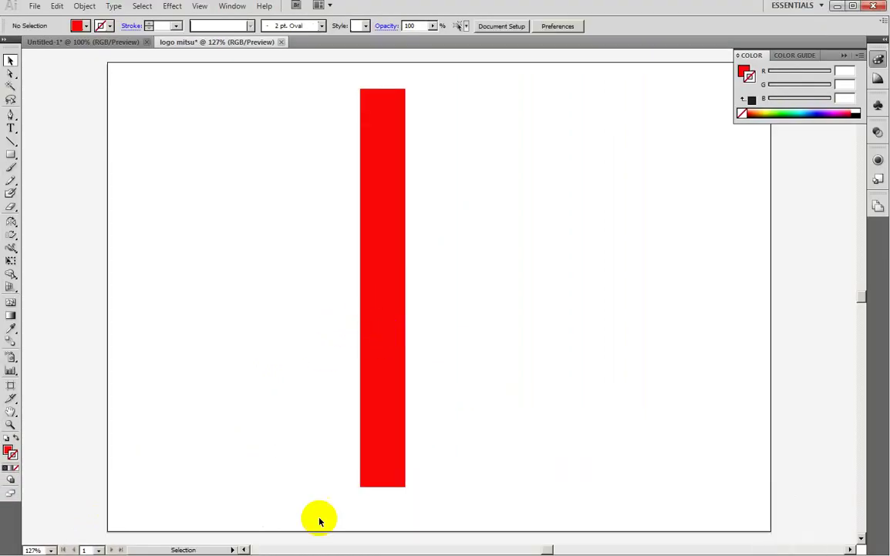
click(318, 555)
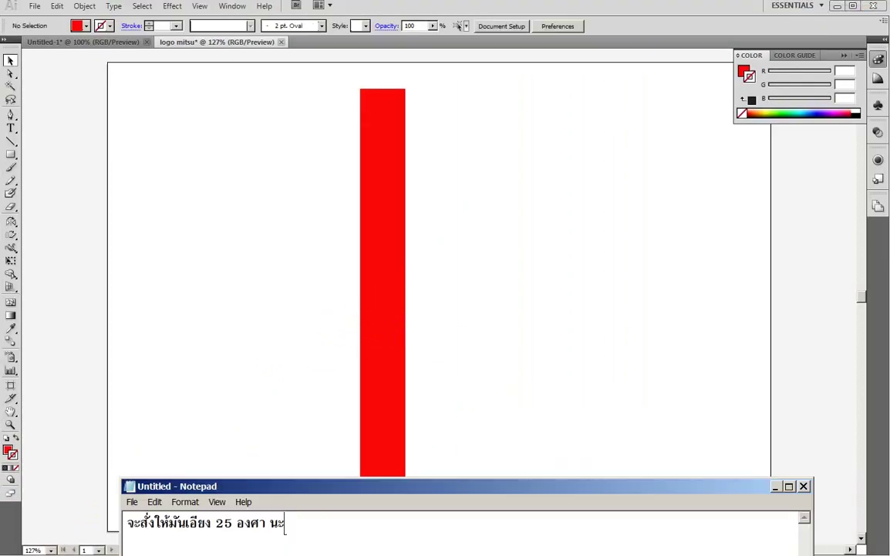
double_click(308, 527)
click(317, 528)
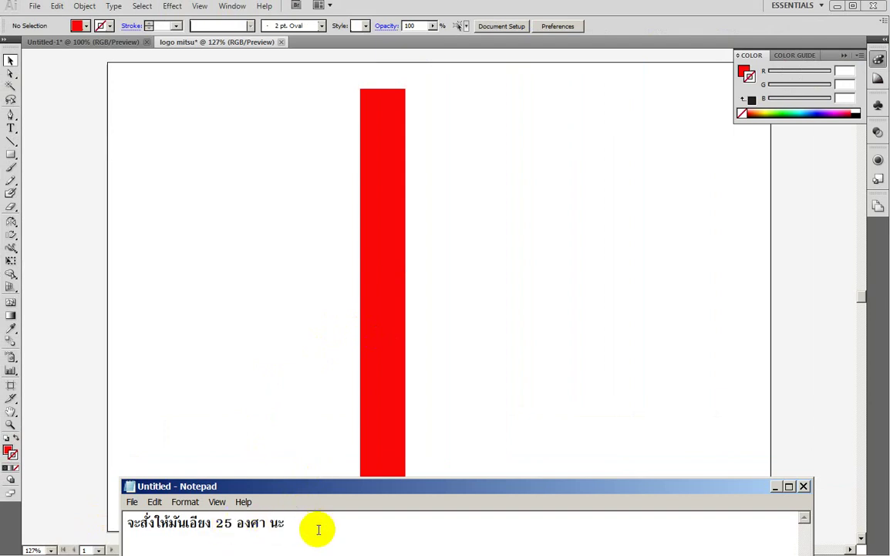
Continue the note: copy the bar first, quick-copying by holding Alt and dragging it elsewhere.
text( เด่ว)
text(ๆ ก็)
text(อบ)
text(ไ)
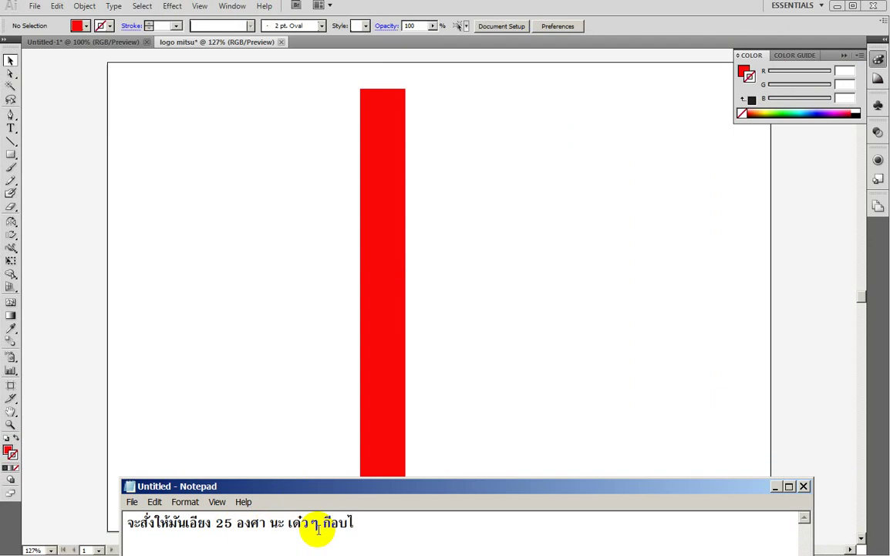
key(BackSpace)
key(BackSpace)
key(BackSpace)
text(อปปี้ไ)
text(ว้ 1 ตัว)
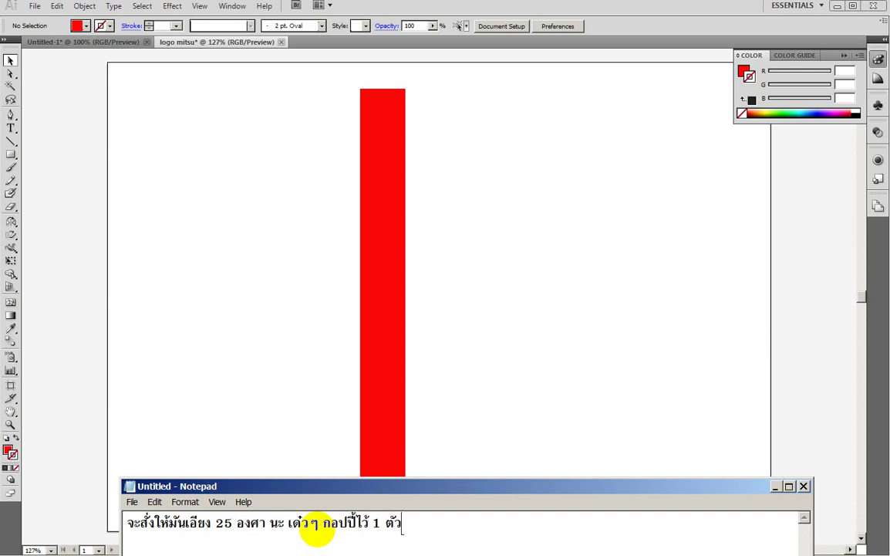
text(ก่อนนะ )
text(วิ)
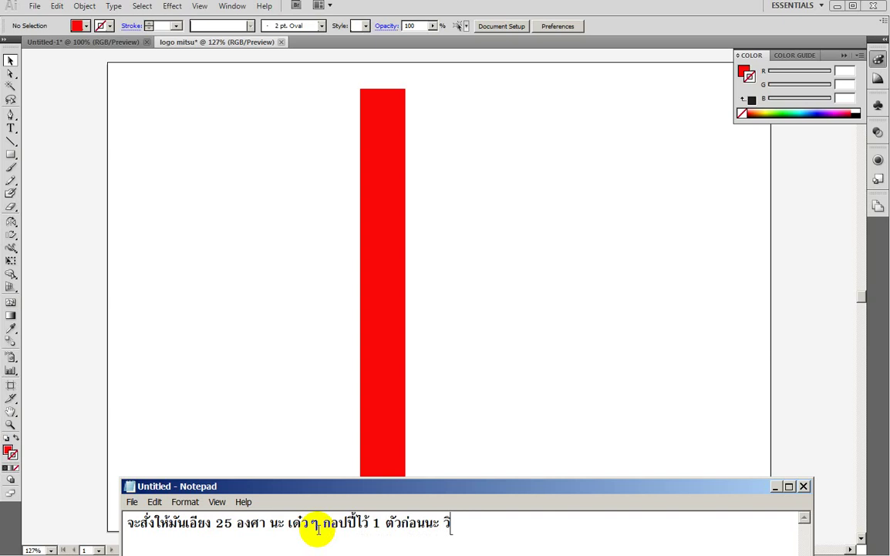
text(ธีการกอ)
text(ปเร็)
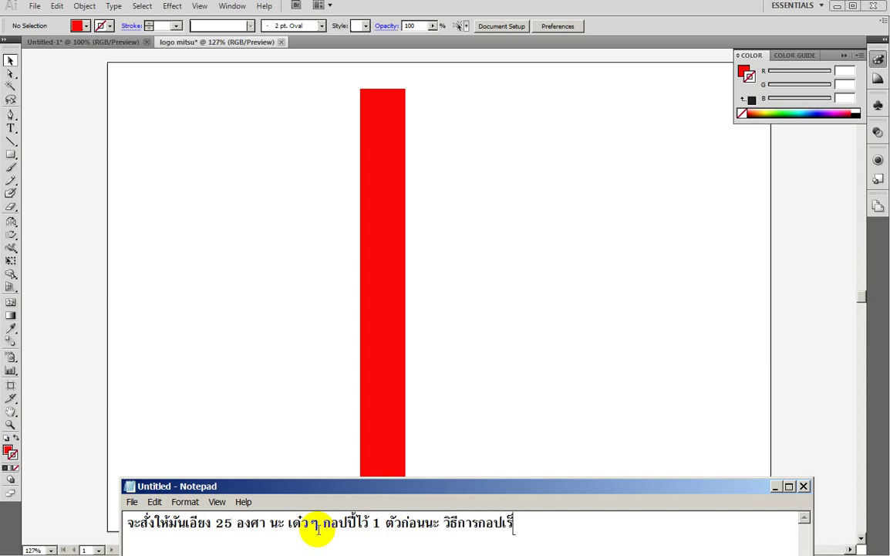
text(ว ๆ)
key(Return)
text(คือกด)
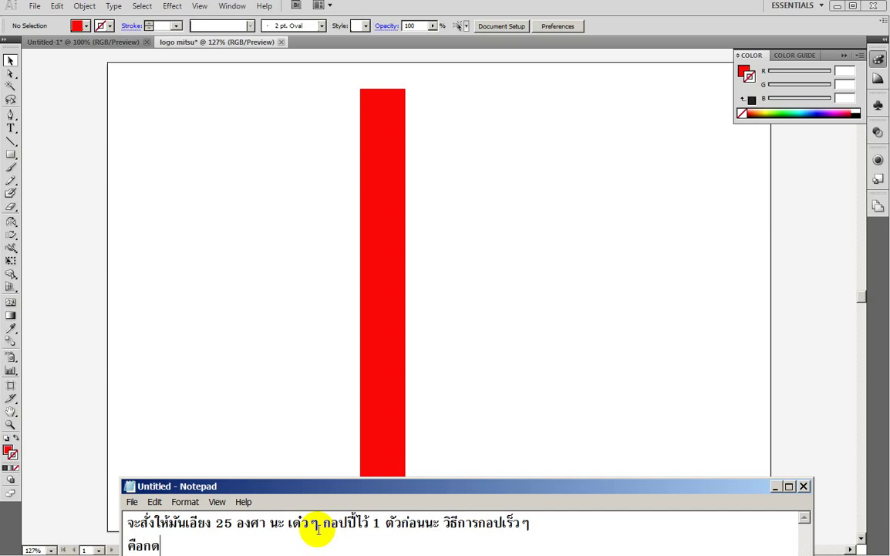
text(ALT )
text(แล้)
text(วลบ)
key(BackSpace)
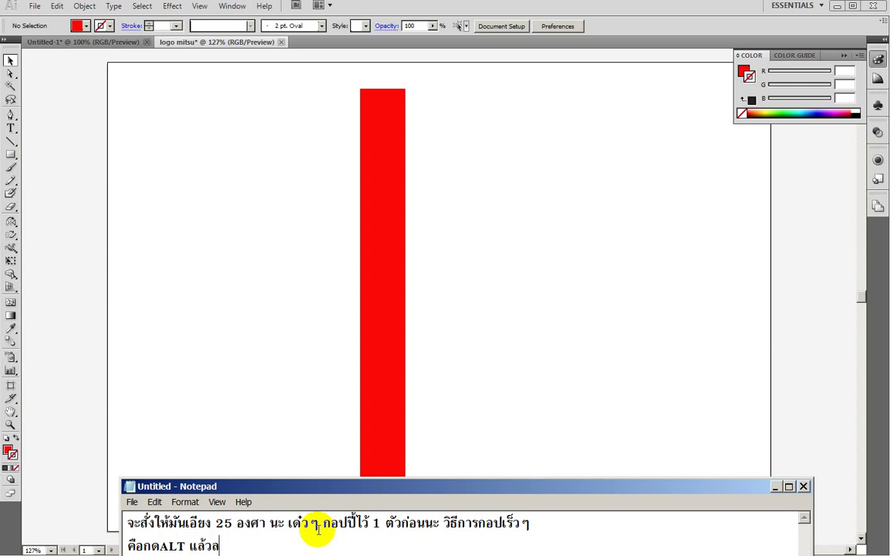
text(ากไปวาง)
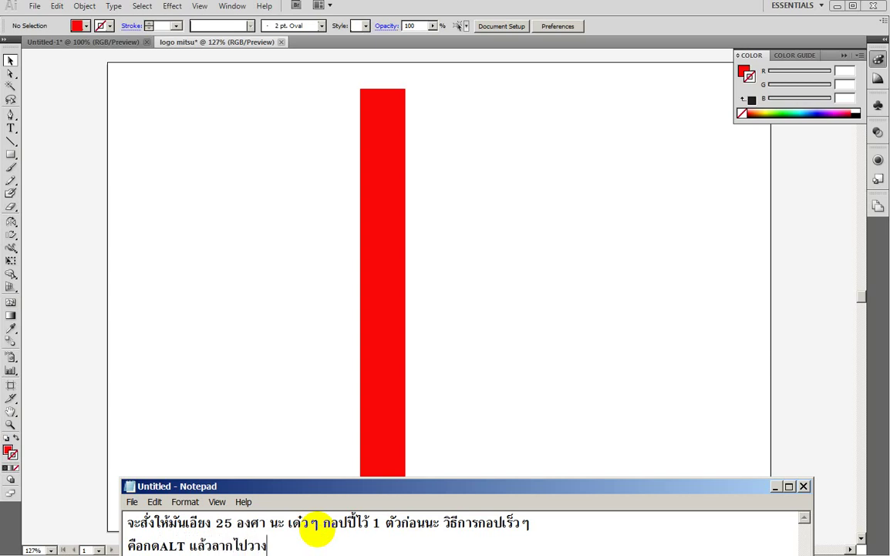
text(ที่อื่นๆ)
text( นะ เช่)
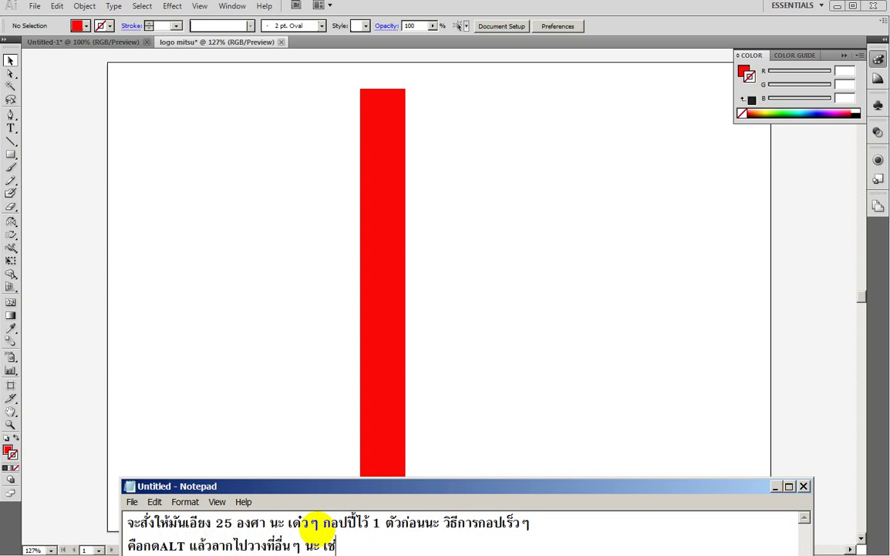
text(น)
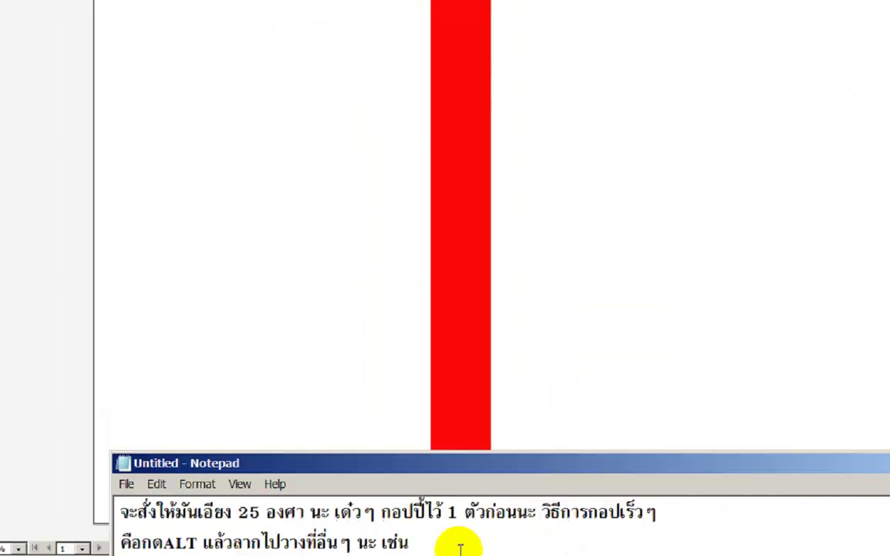
click(397, 352)
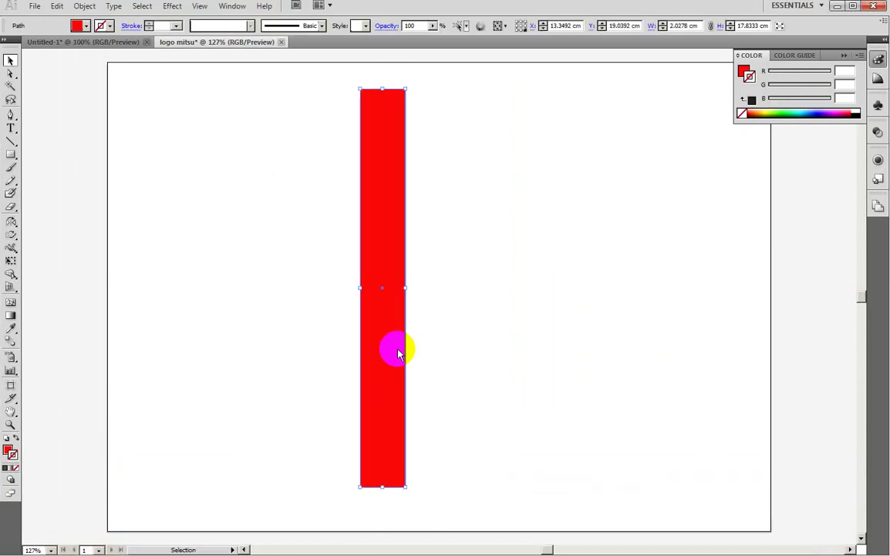
Alt-drag a copy of the red bar to the right and note 'เห็นปะ เอาใหม่ นะ' in Notepad.
drag(397, 351, 469, 350)
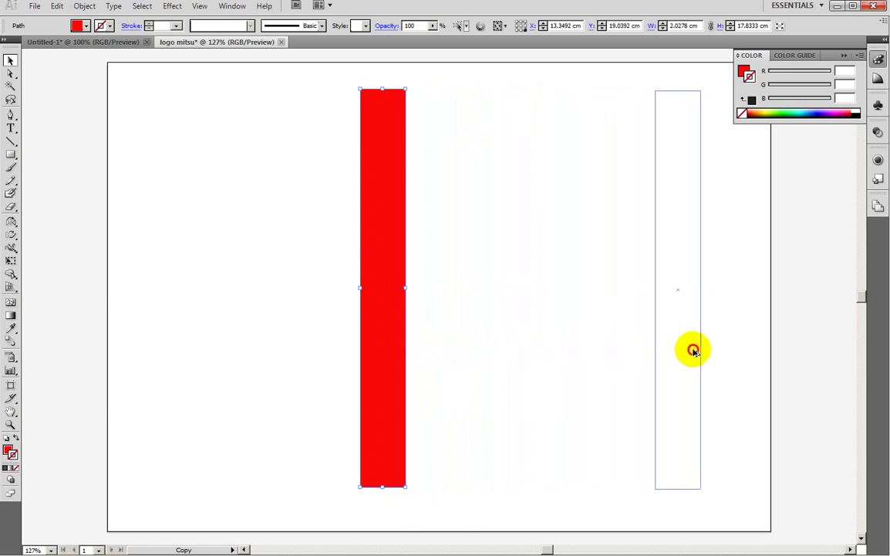
drag(470, 350, 701, 353)
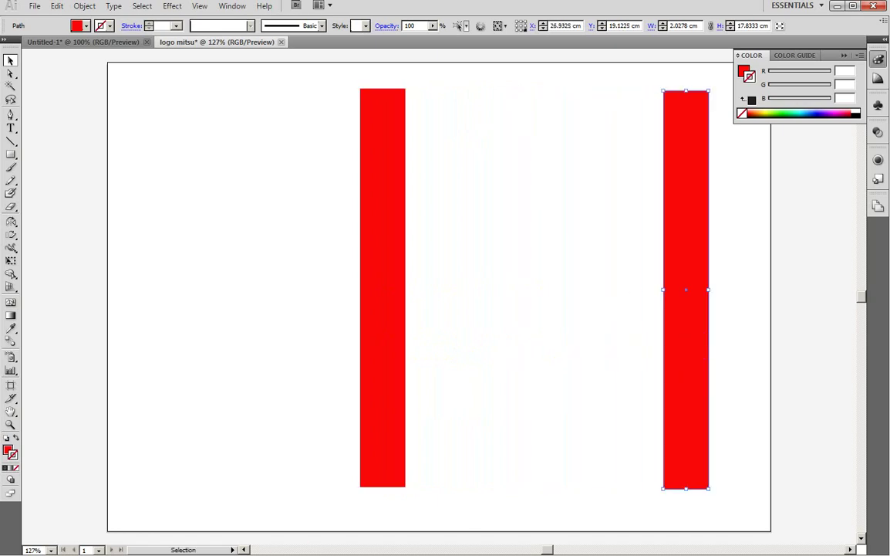
key(alt+Tab)
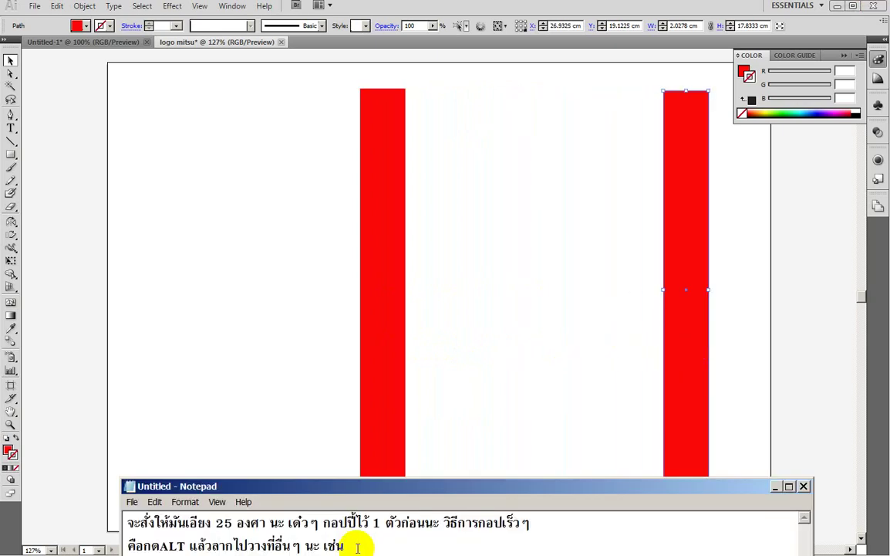
text( เ)
text(ห็น)
text(ปะ)
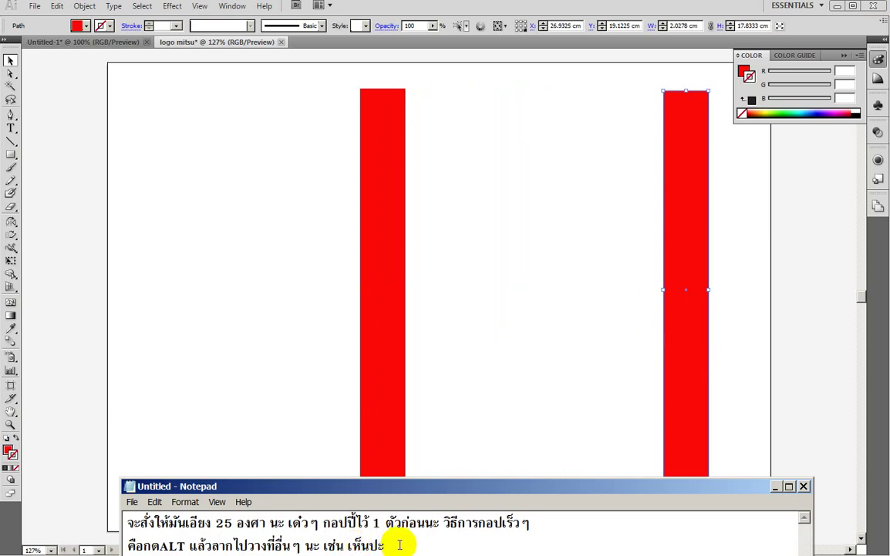
text(เอา)
text(ใหม่ นะ)
Delete the right-hand copy, leaving only the original red bar selected.
click(541, 362)
click(684, 360)
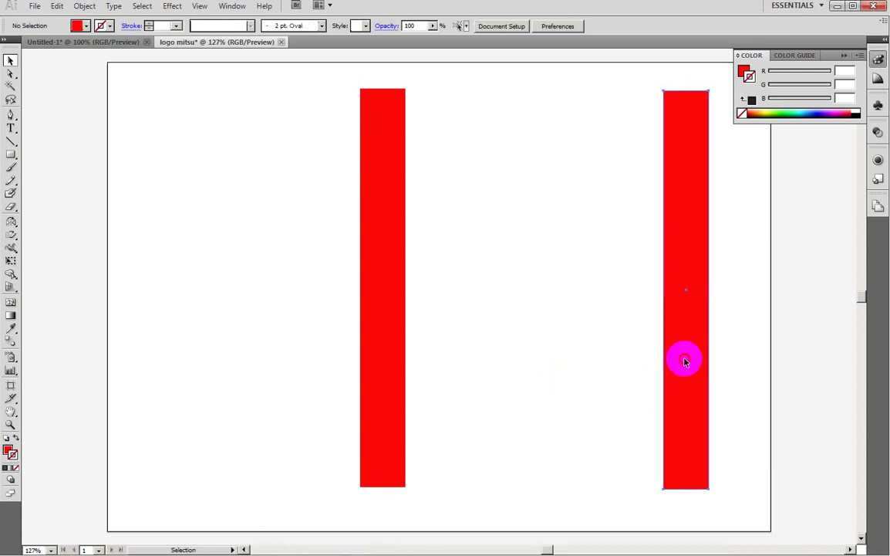
key(Delete)
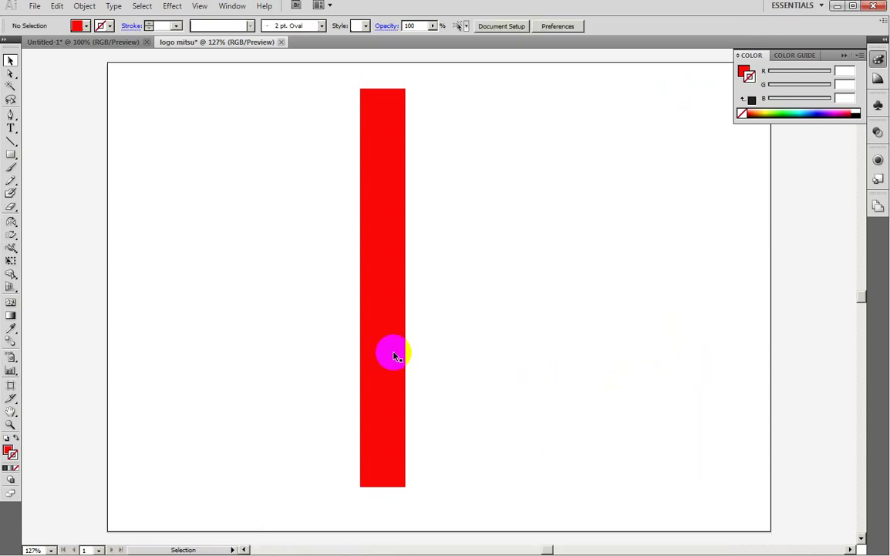
click(392, 353)
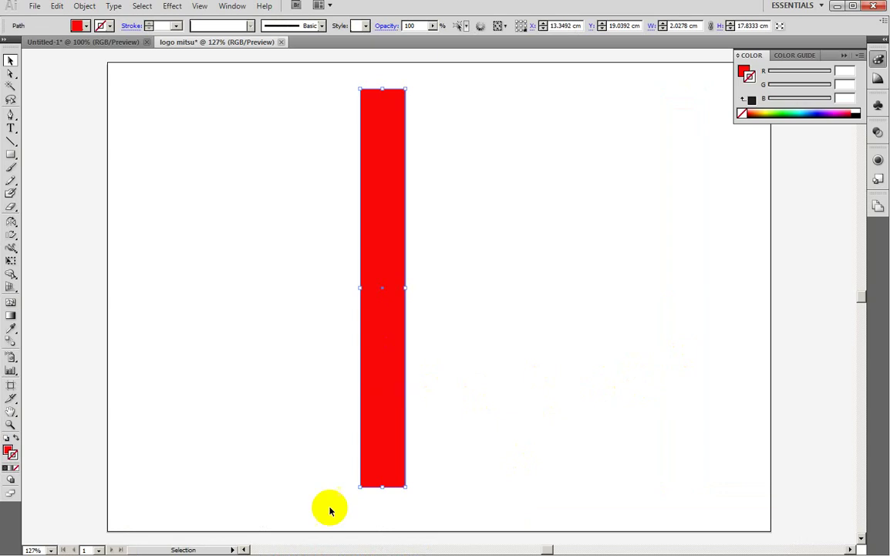
click(309, 555)
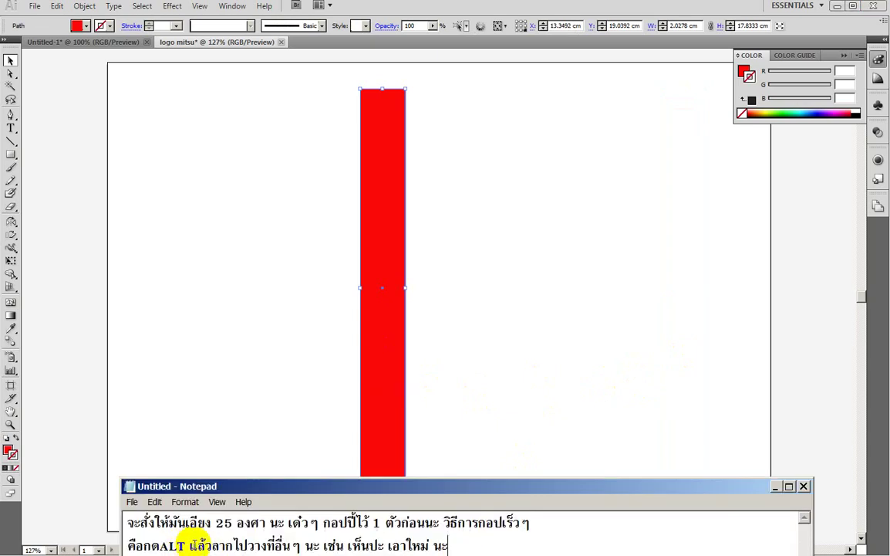
Drag another copy of the red bar to the right side of the page, then deselect it.
mouse_move(189, 545)
mouse_down()
mouse_move(137, 545)
mouse_move(146, 544)
mouse_up()
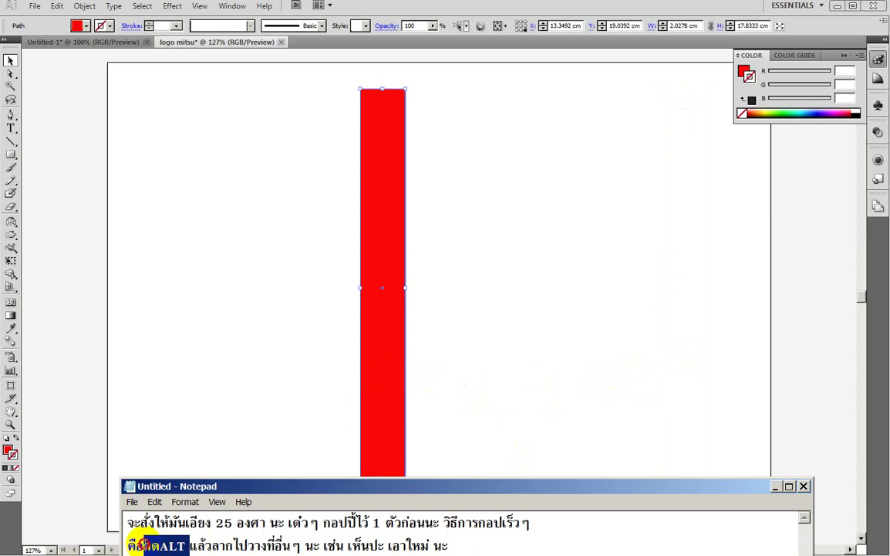
click(418, 389)
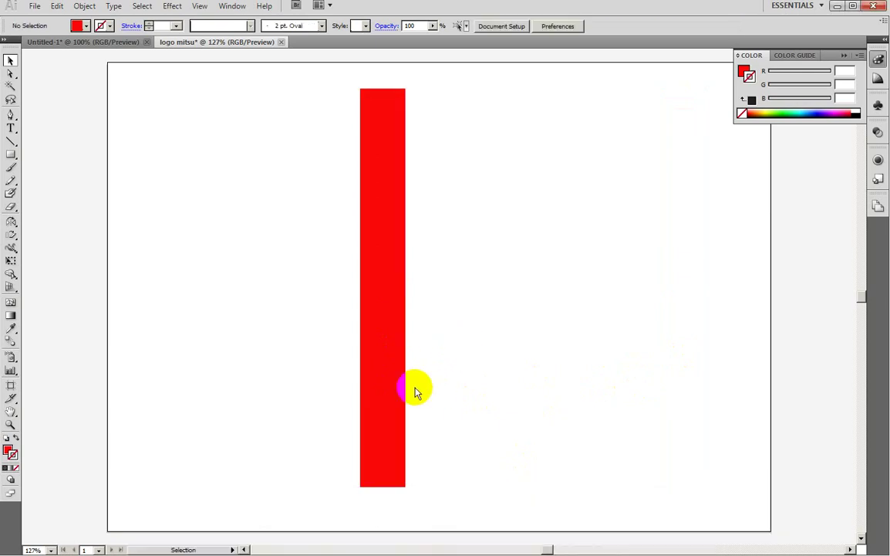
drag(401, 363, 730, 356)
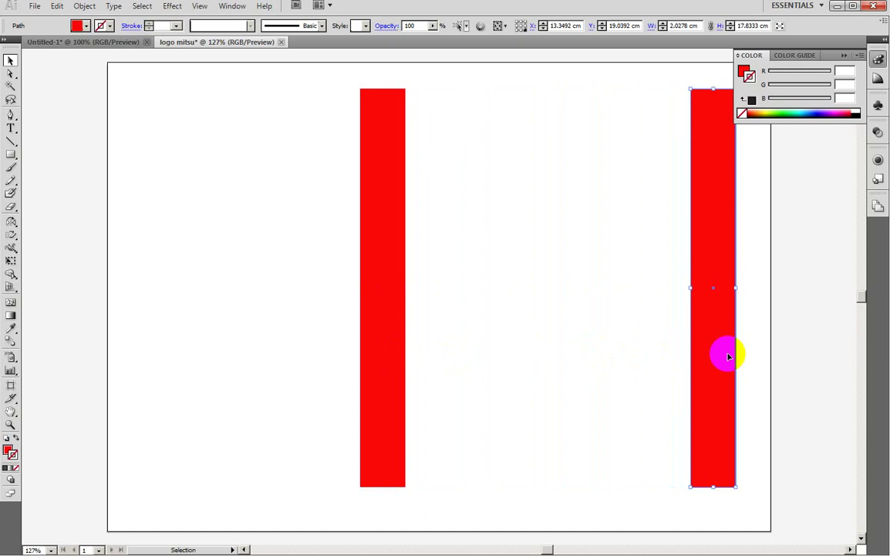
click(556, 354)
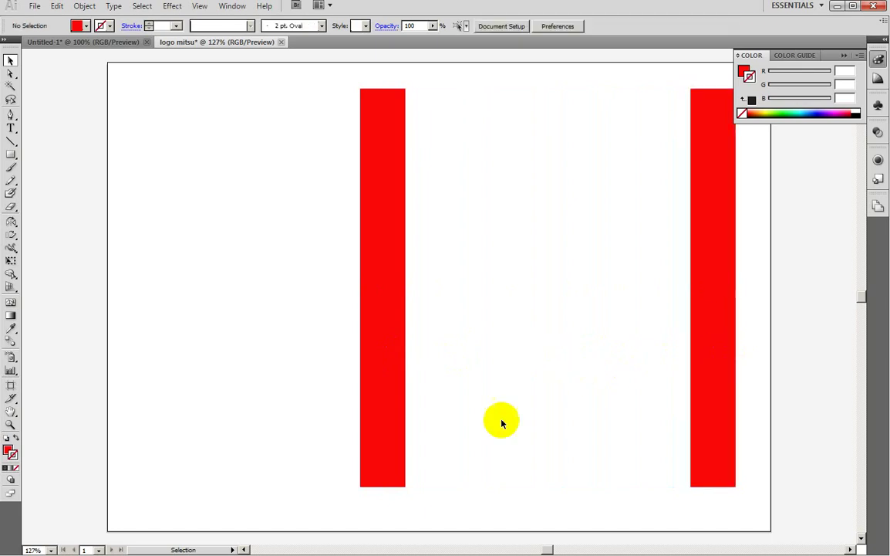
Trim the Notepad note and end its first line with 'กดตัวนี้' (press this one).
drag(451, 544, 114, 543)
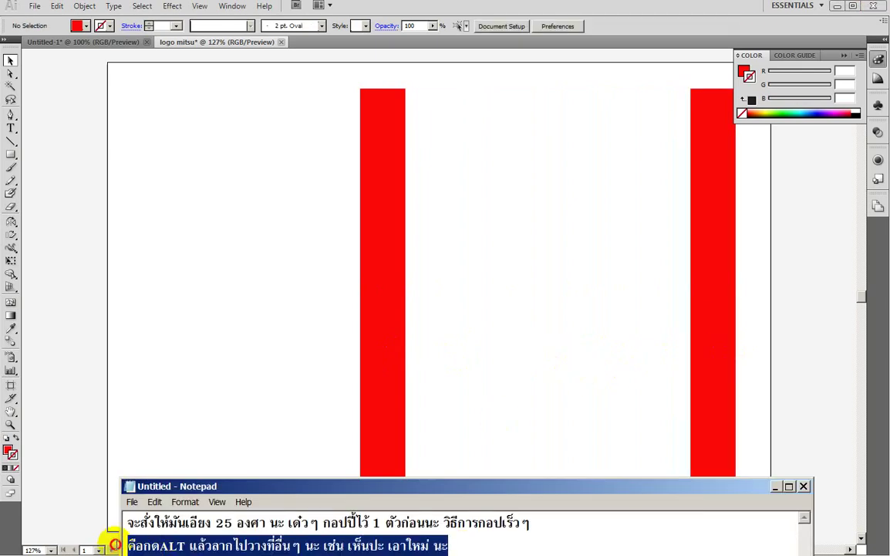
shift+click(289, 523)
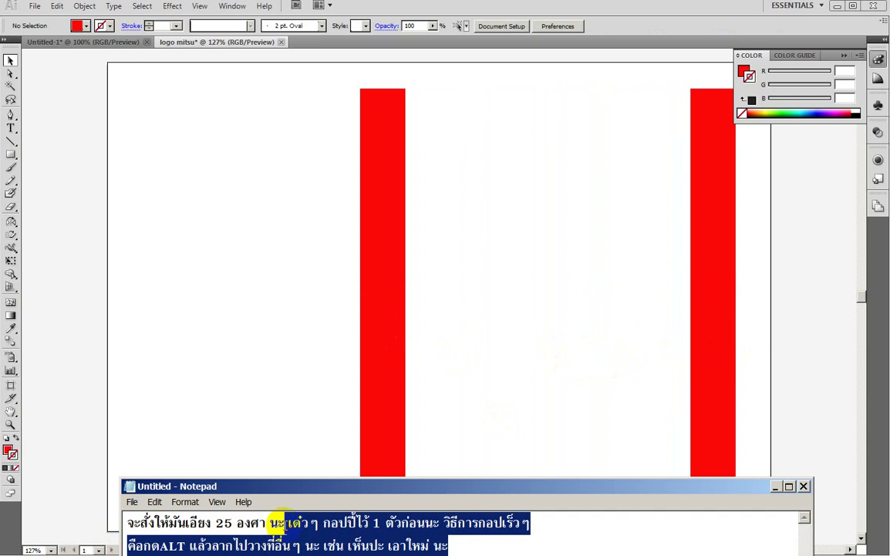
key(Delete)
mouse_move(139, 525)
mouse_down()
mouse_move(195, 531)
mouse_move(173, 532)
mouse_up()
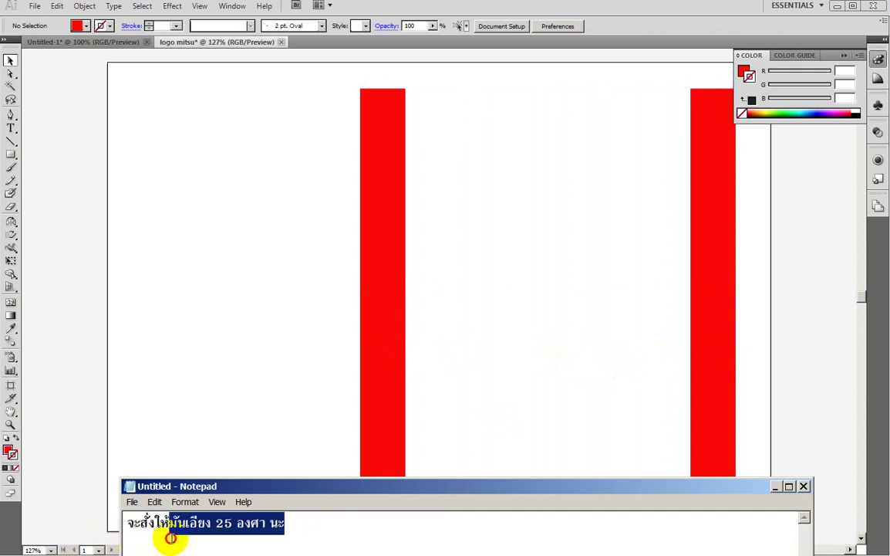
click(317, 527)
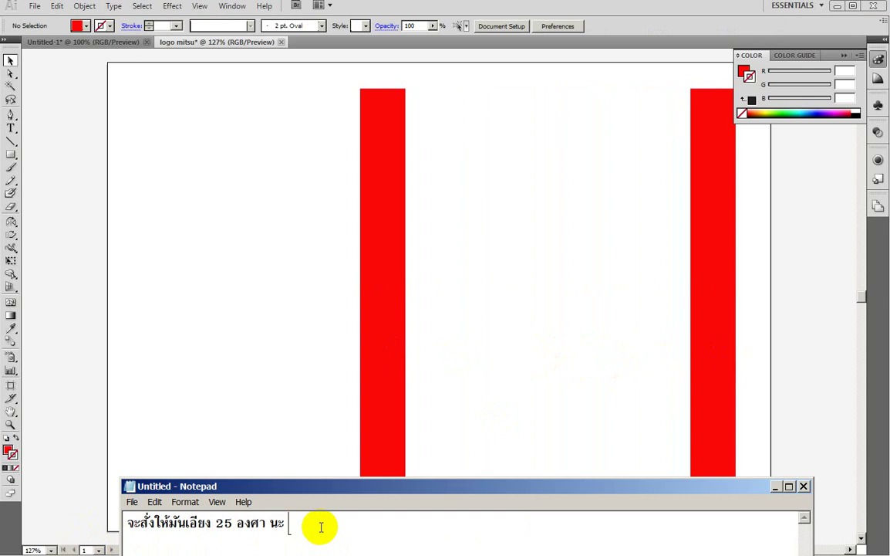
text(กดตัวนี้)
Select the left red bar, pick the Shear Tool, and append 'shea' and 'enter' to the note.
click(382, 348)
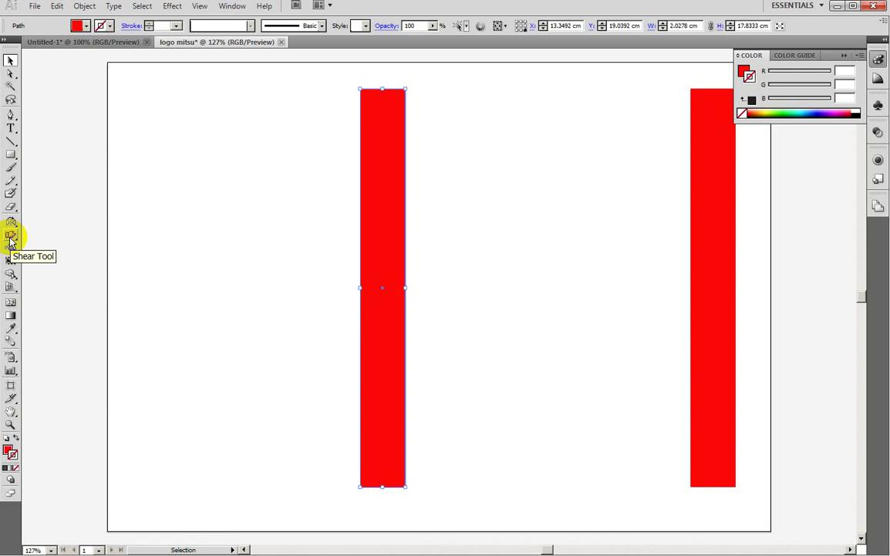
click(349, 528)
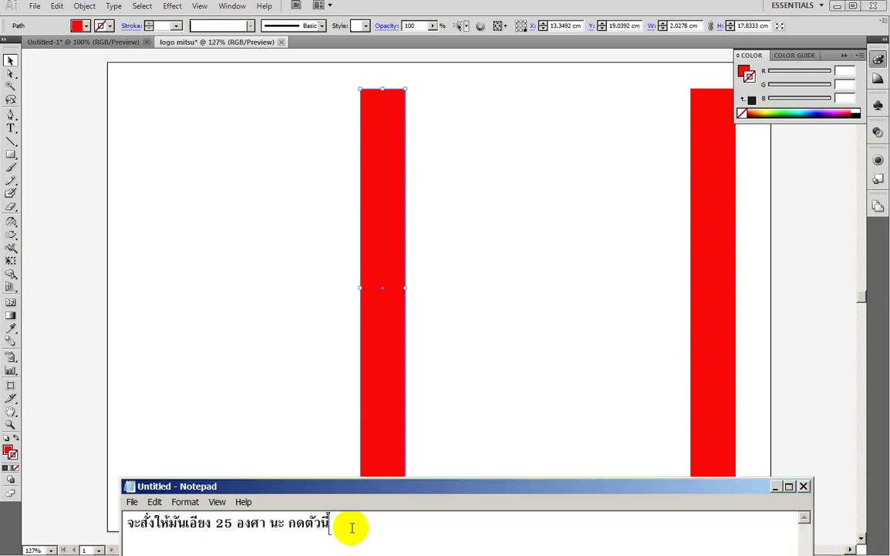
text(sh)
text(ear)
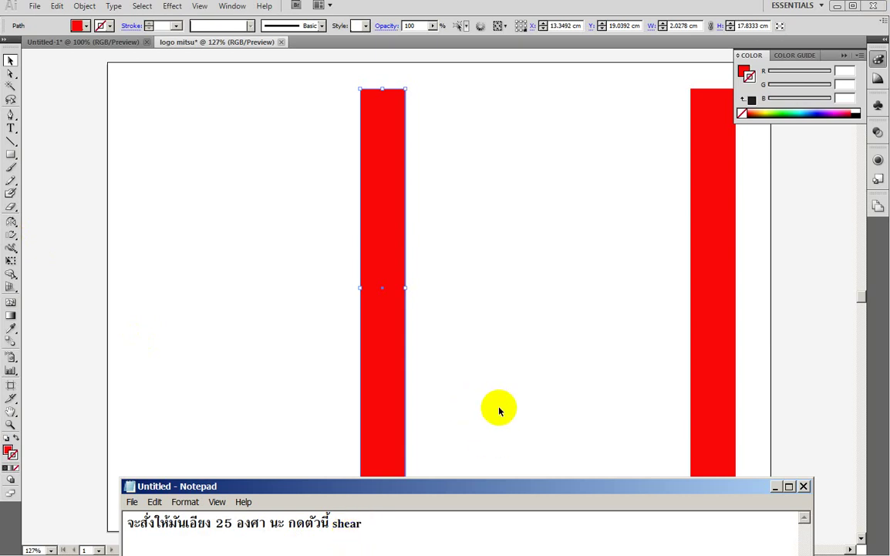
click(11, 235)
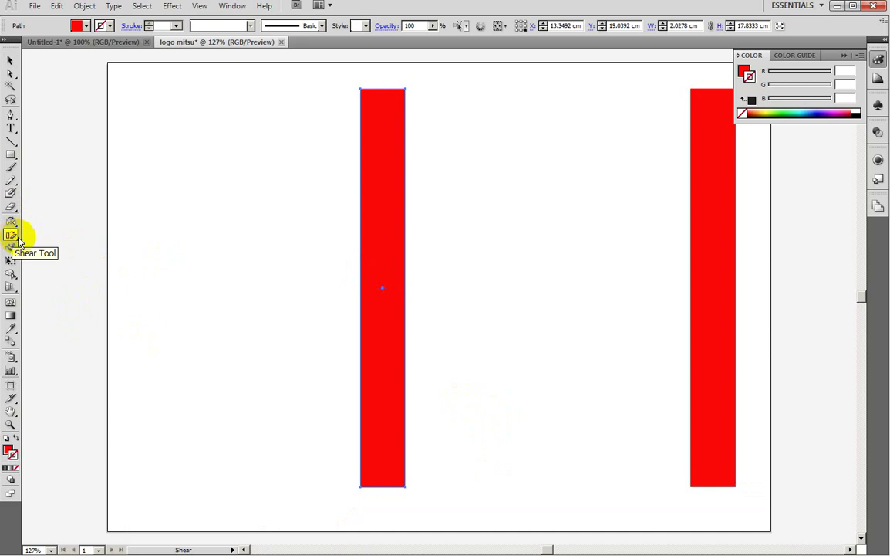
key(alt+Tab)
click(401, 528)
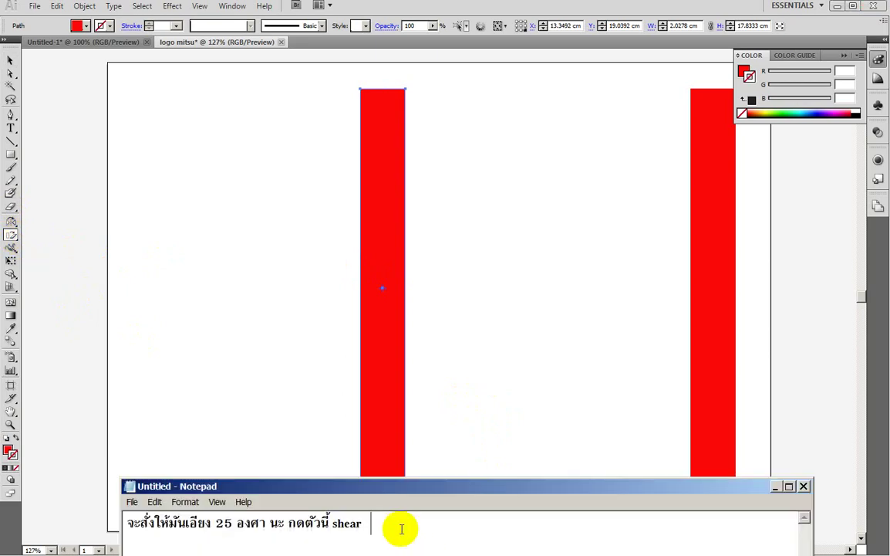
text(enter)
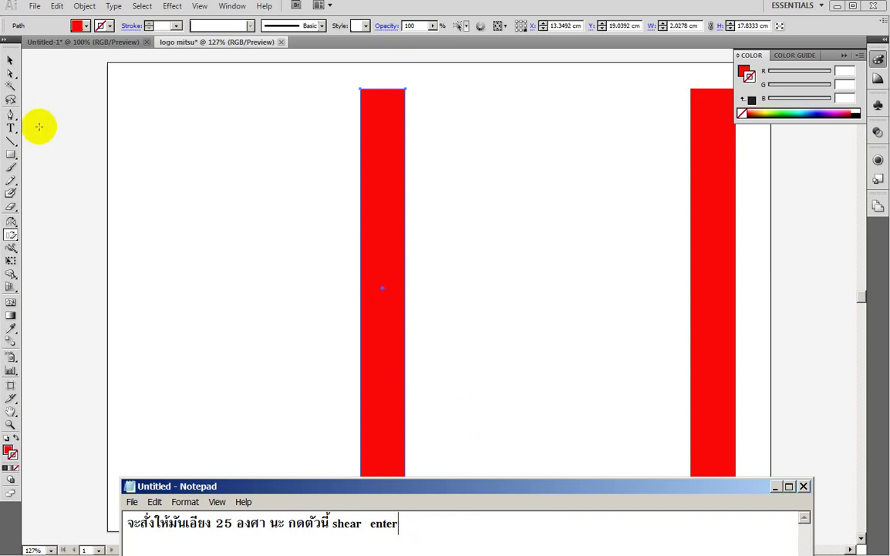
click(10, 233)
Shear the left bar -25° horizontally in the Shear dialog, noting '-25 ok' in Notepad.
alt+click(370, 314)
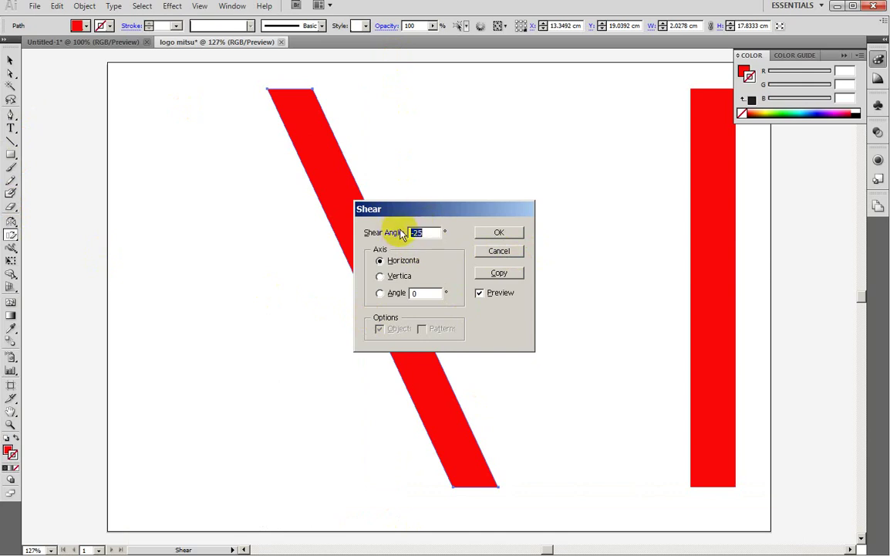
key(alt+Tab)
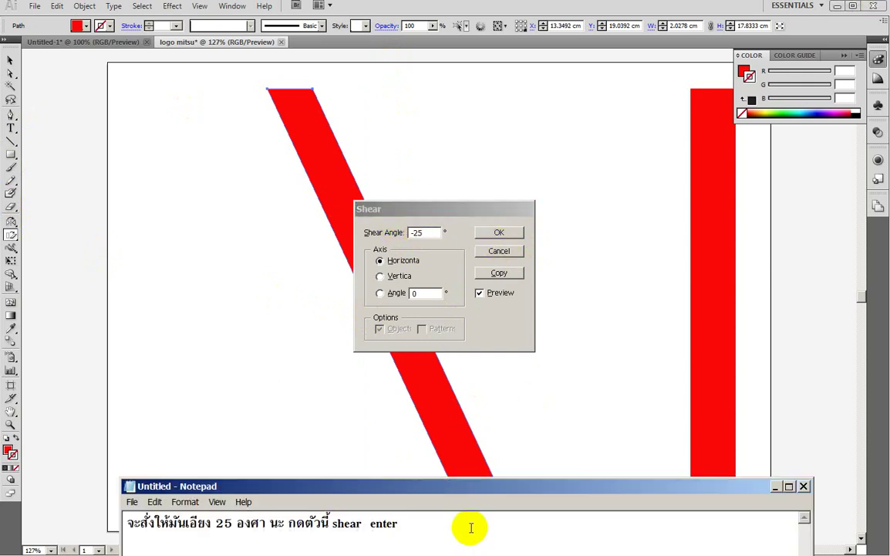
text(  -25)
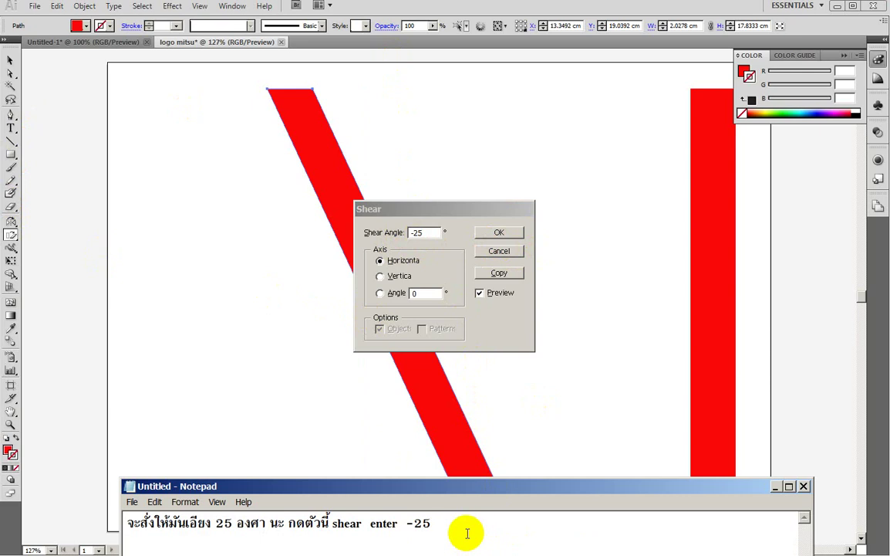
text( ok)
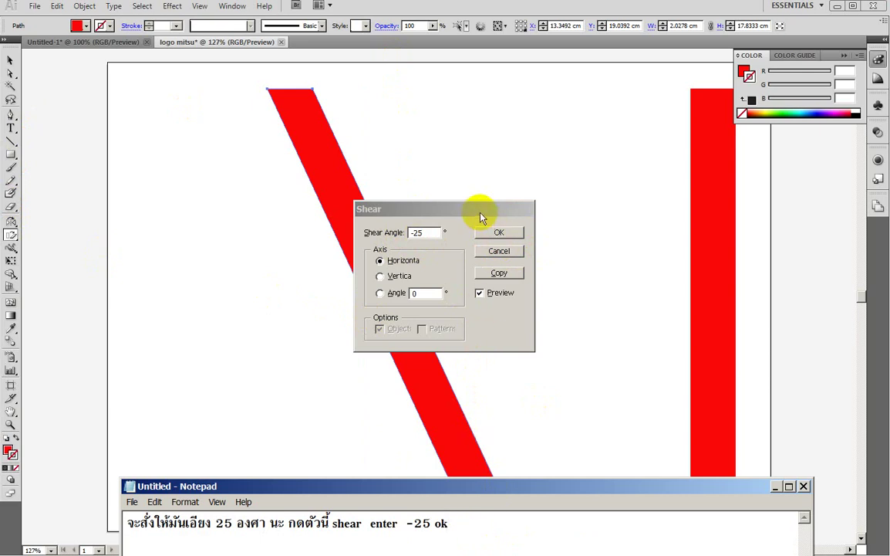
click(483, 215)
click(500, 233)
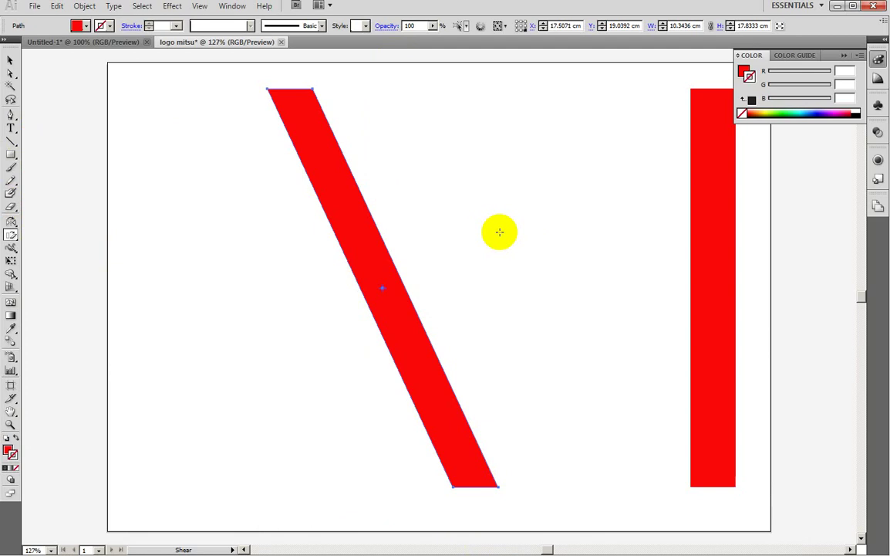
click(540, 555)
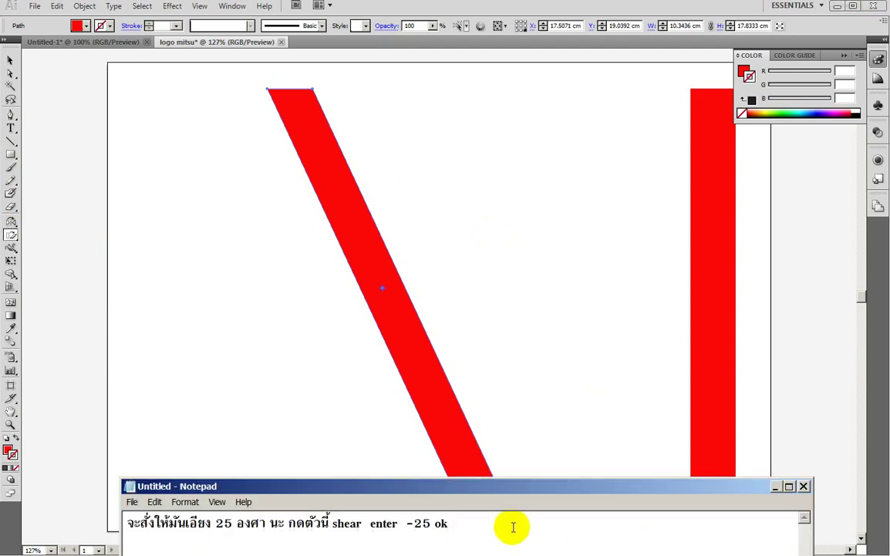
Replace the Notepad note with Thai text about making an opposite piece.
text(9j)
key(BackSpace)
key(BackSpace)
key(BackSpace)
key(BackSpace)
key(BackSpace)
key(BackSpace)
key(BackSpace)
key(BackSpace)
key(BackSpace)
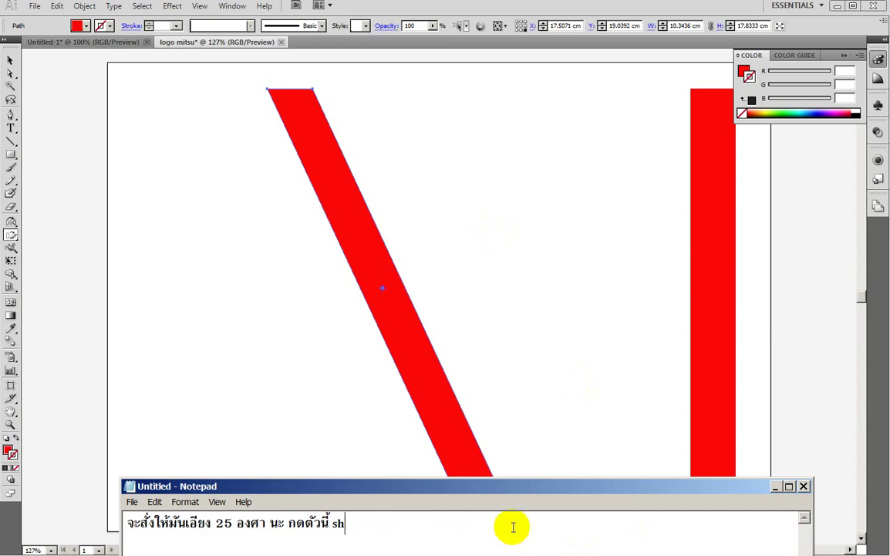
key(BackSpace)
key(BackSpace)
key(BackSpace)
key(BackSpace)
key(BackSpace)
key(BackSpace)
key(BackSpace)
key(BackSpace)
key(BackSpace)
key(BackSpace)
key(BackSpace)
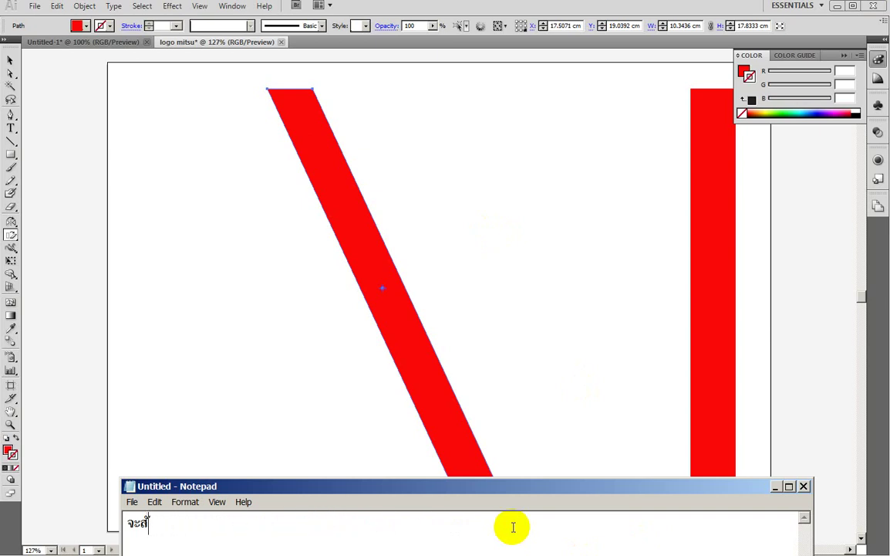
key(BackSpace)
key(BackSpace)
text(ต่อมาตะ)
key(BackSpace)
key(BackSpace)
text(จ)
text(ะทำ)
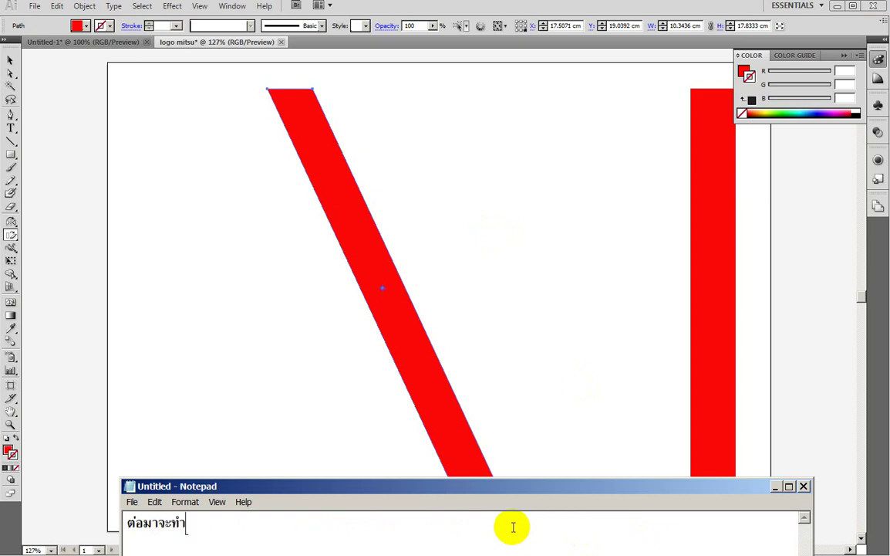
text(ให้มันตร)
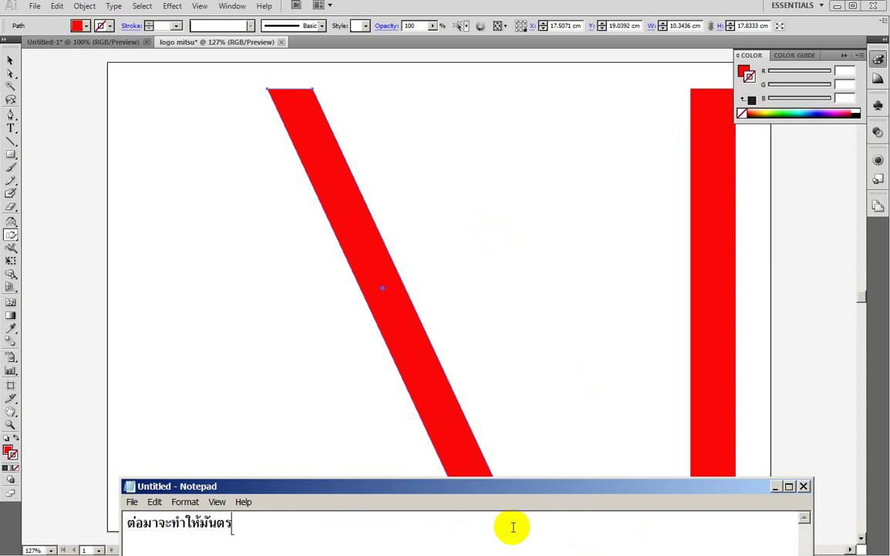
text(งข้าม)
text(กันมาอี)
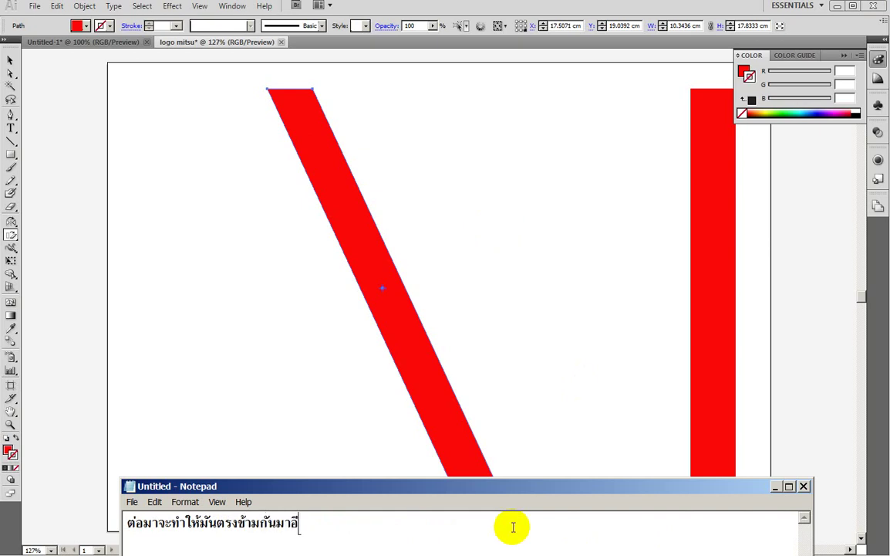
text(ก 1 ชิ้น )
text(นะ)
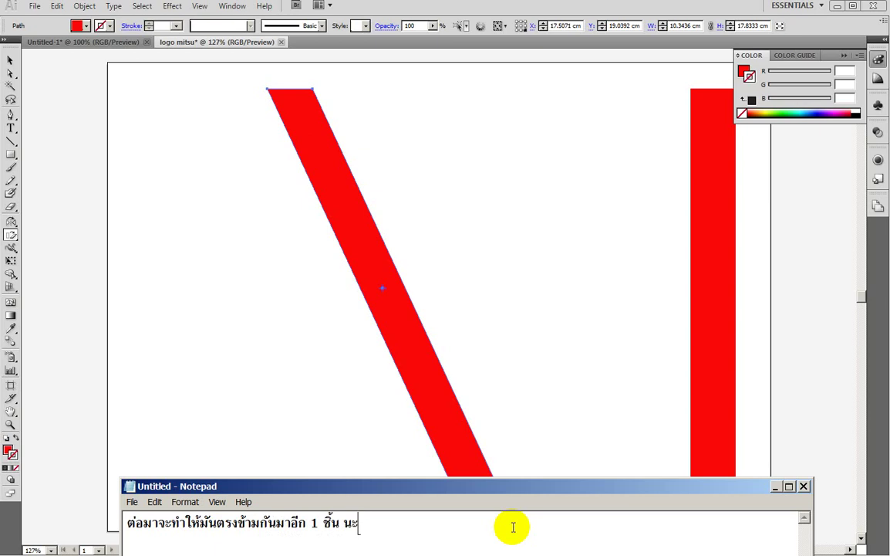
text( ใช้ตัวนี้)
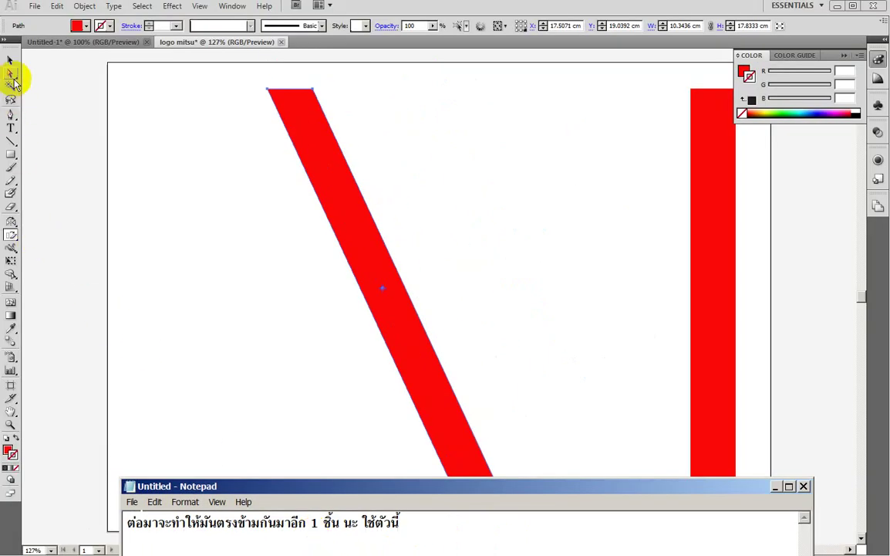
End the note with 'reflect tool' and select the slanted red bar with the Selection Tool.
click(10, 60)
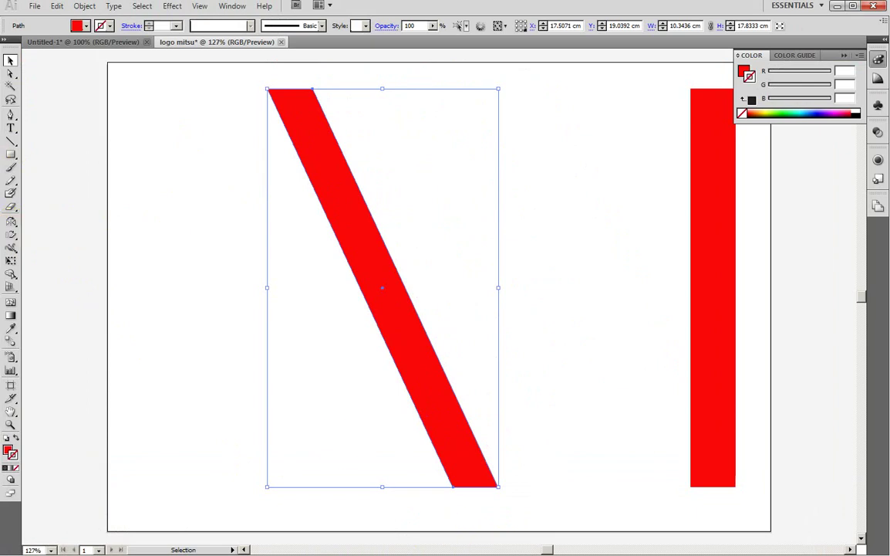
click(478, 555)
text(r)
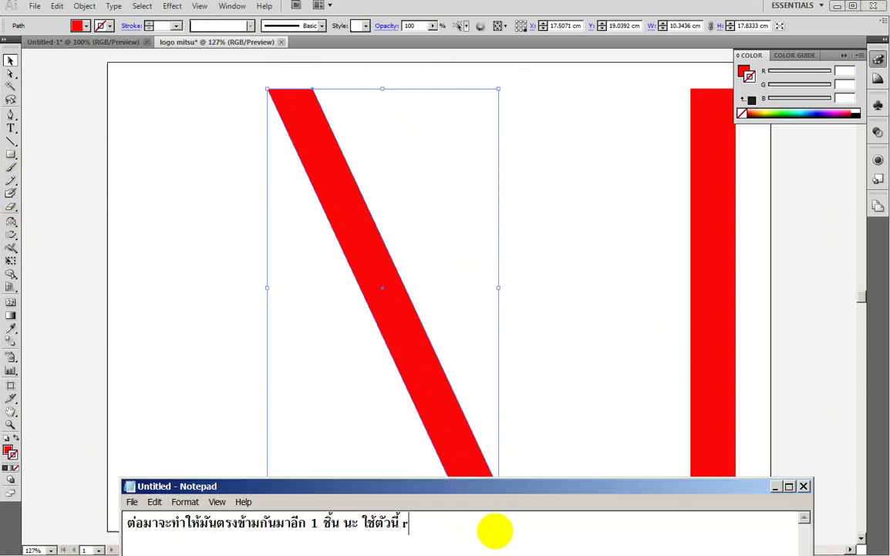
text(eflect )
text(tool)
click(457, 470)
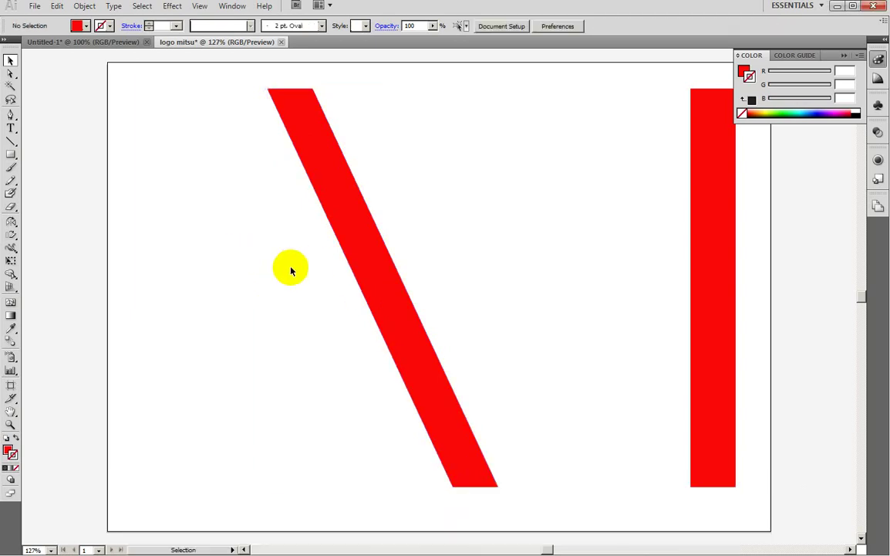
click(354, 260)
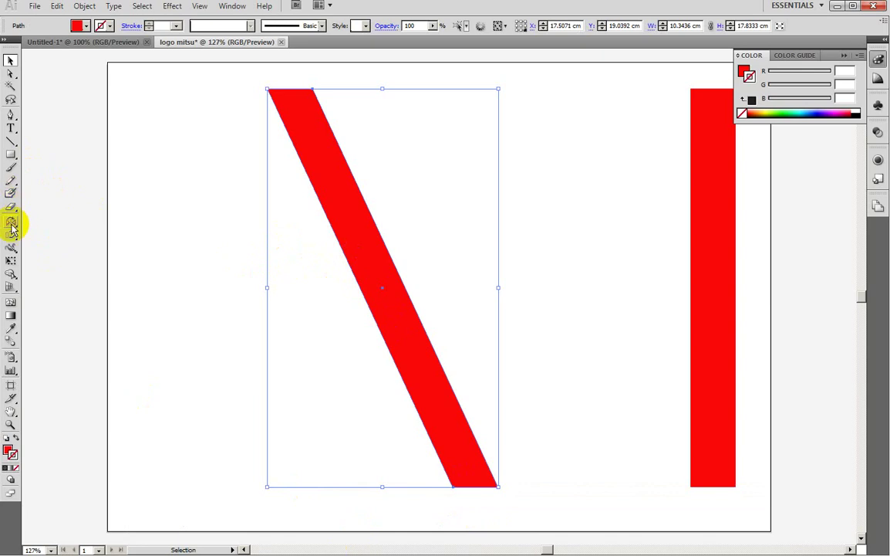
Reflect a copy of the slanted bar across the Vertical axis, noting '/ enter' and '/ copy'.
click(11, 223)
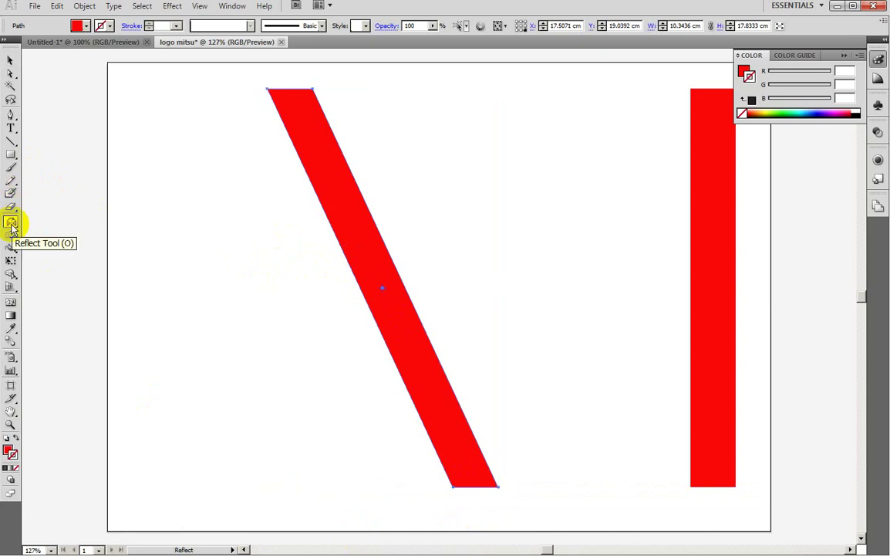
key(alt+Tab)
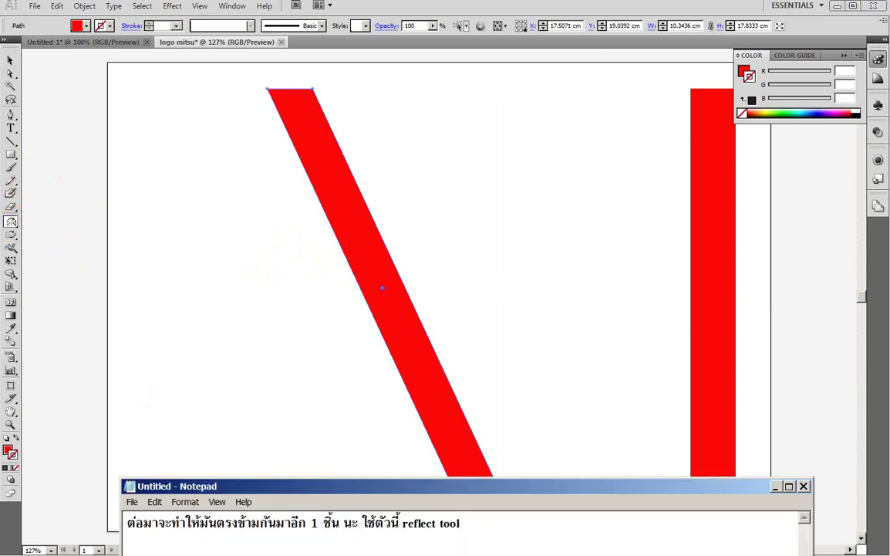
text(/ ente)
text(r)
click(12, 223)
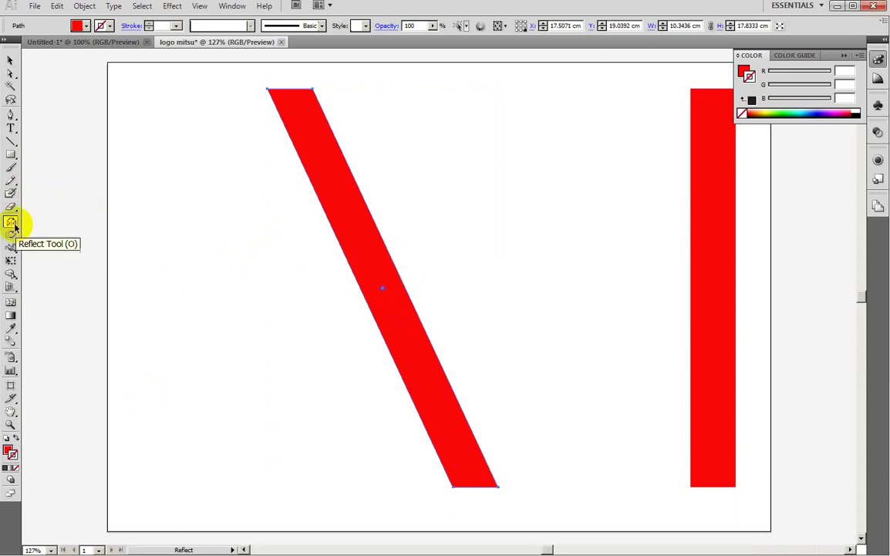
double_click(12, 223)
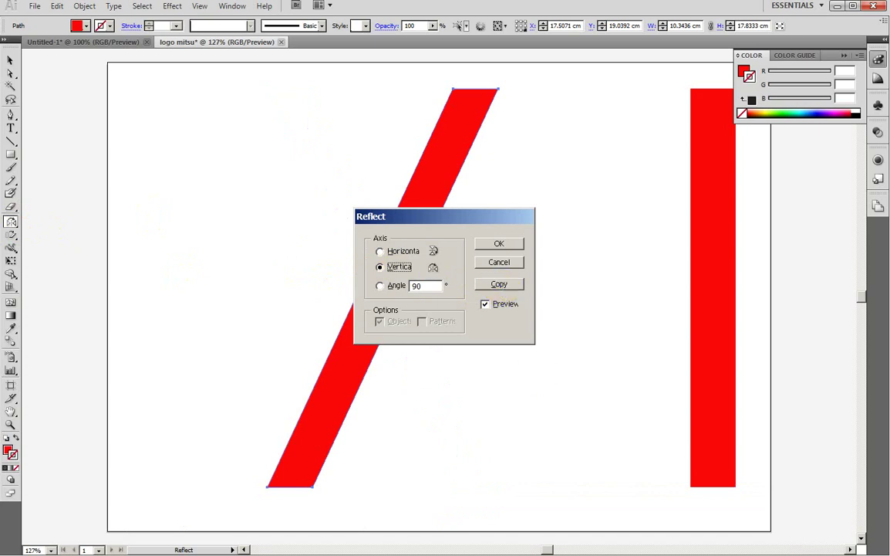
key(alt+Tab)
text(/)
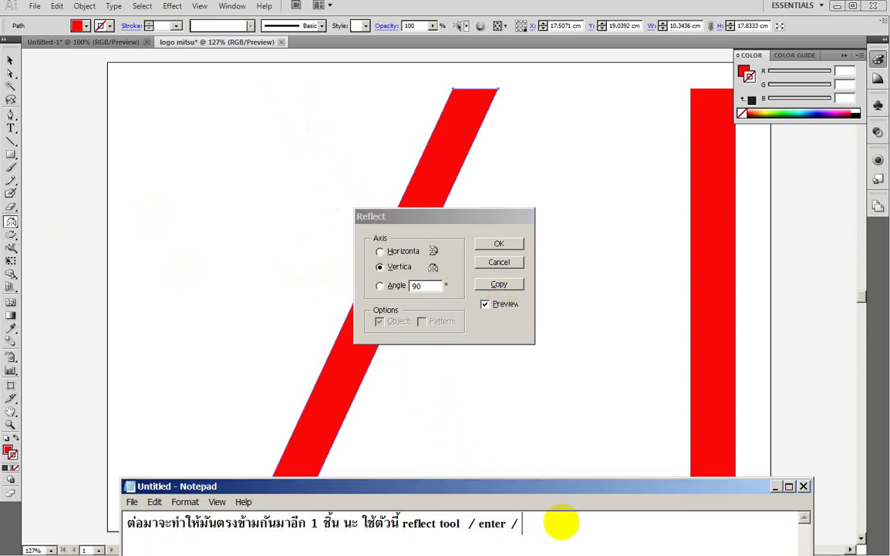
text( copy)
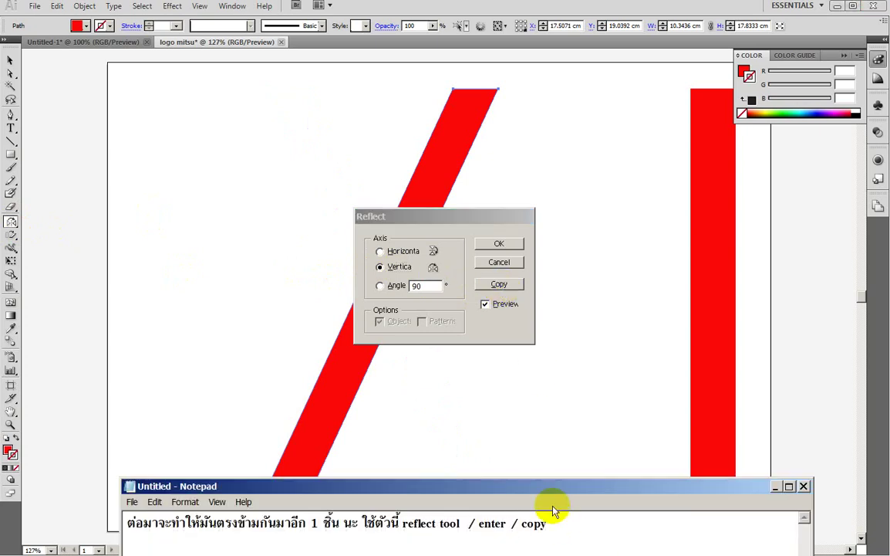
click(499, 286)
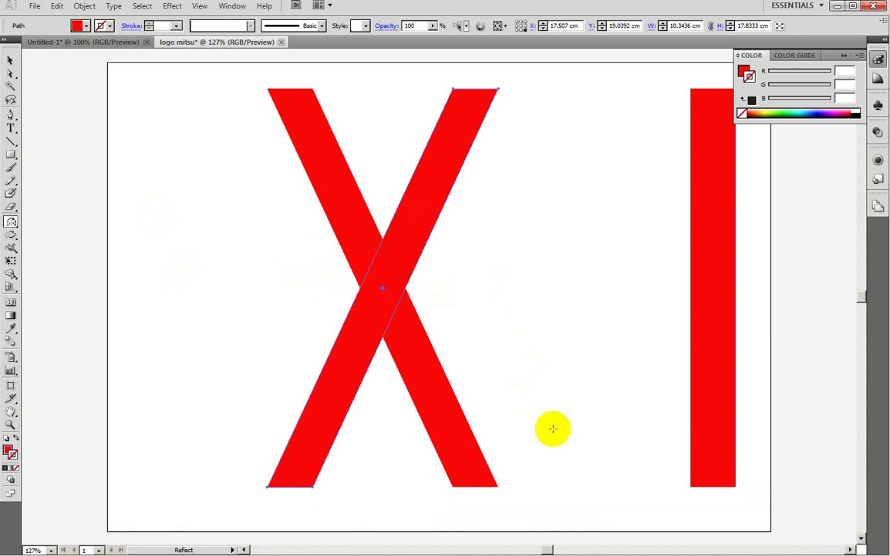
Replace the caption with 'ต่อมา โชว์ ไม้บรรทัด' plus a Ctrl+R Show/Hide ruler reminder.
click(597, 548)
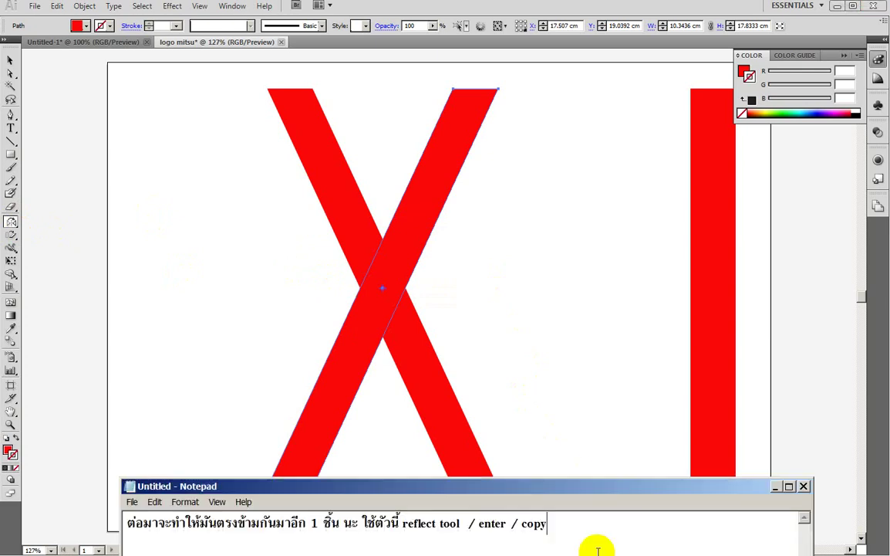
drag(580, 527, 70, 526)
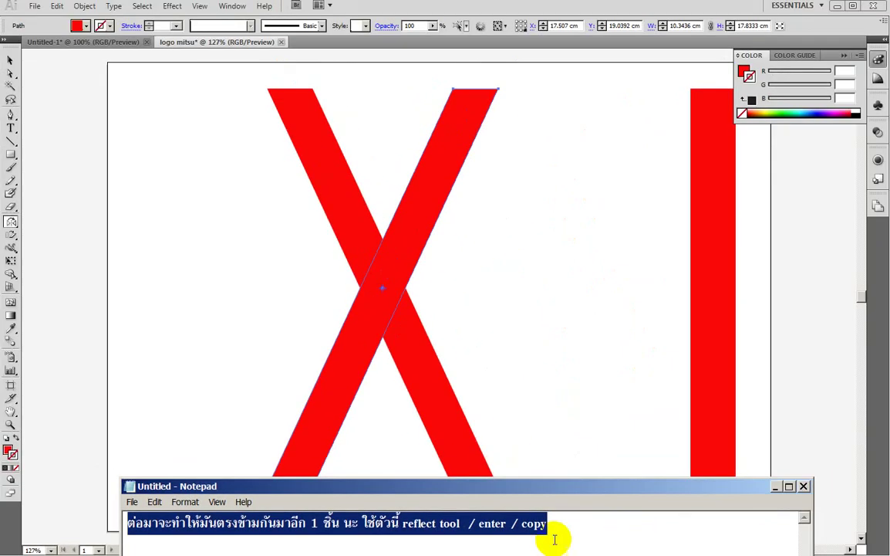
click(559, 532)
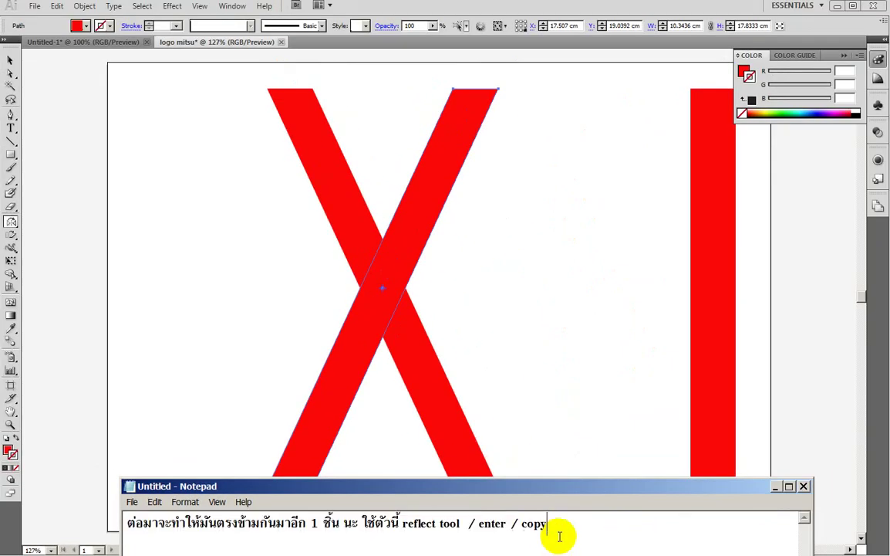
drag(548, 525, 101, 522)
key(Delete)
text(9)
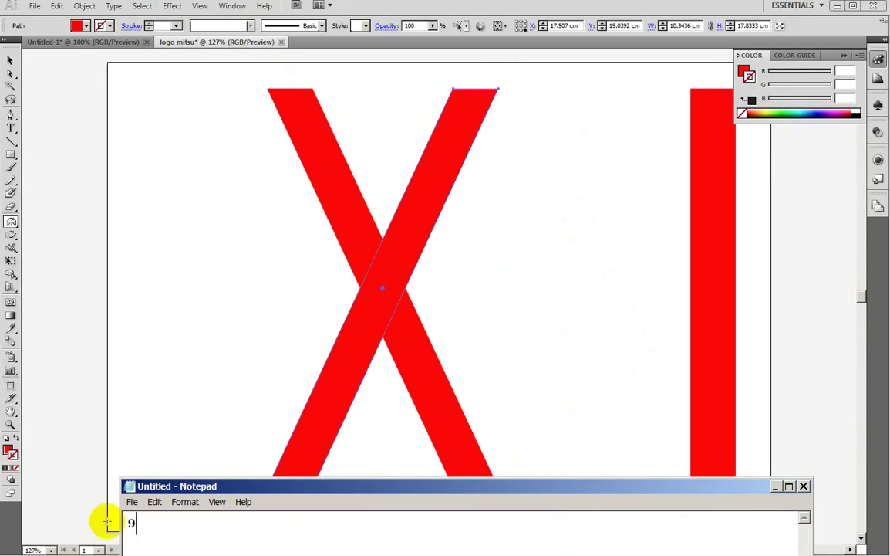
text(p)
key(BackSpace)
key(BackSpace)
text(ต่อมา )
text(โช)
text(ว์ )
text(ไม้บร)
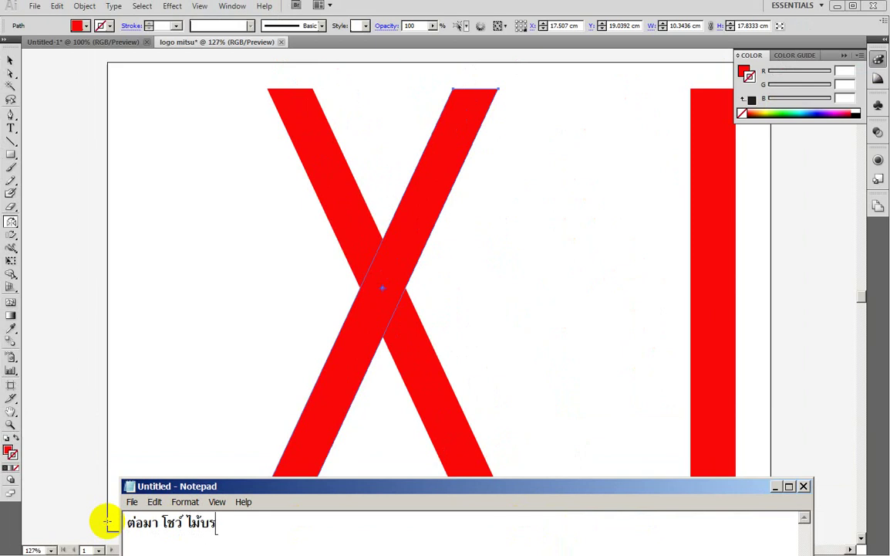
text(รทัด )
text(tr)
key(BackSpace)
key(BackSpace)
key(BackSpace)
text(trl +)
text(R)
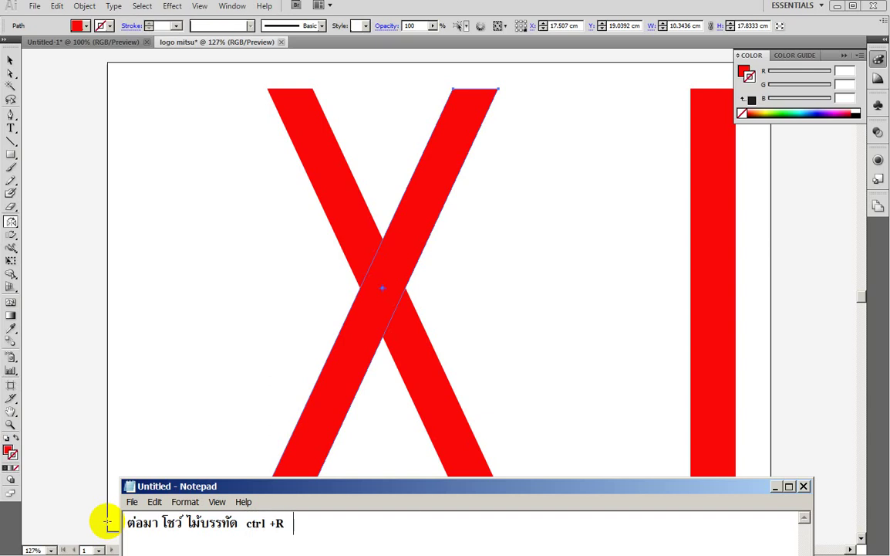
text(  Show/)
text(Hi)
text(de )
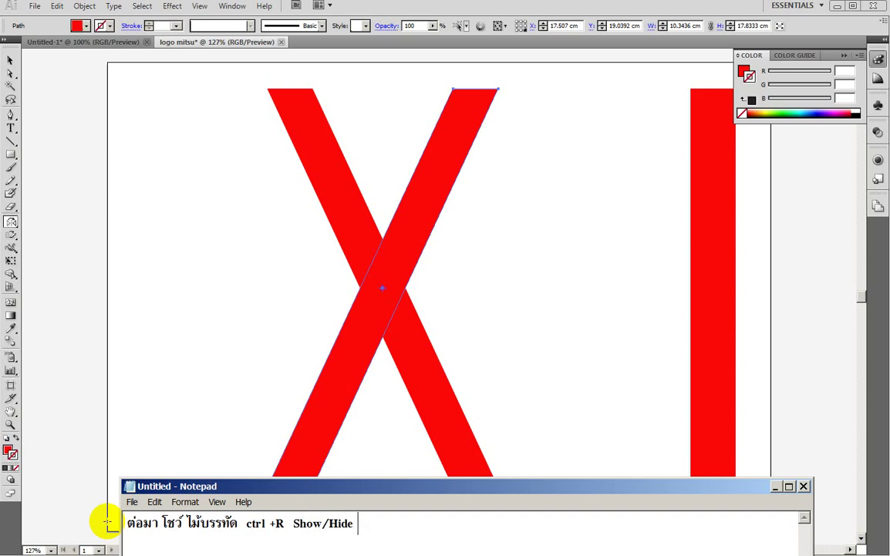
text(ruler)
text( นะ)
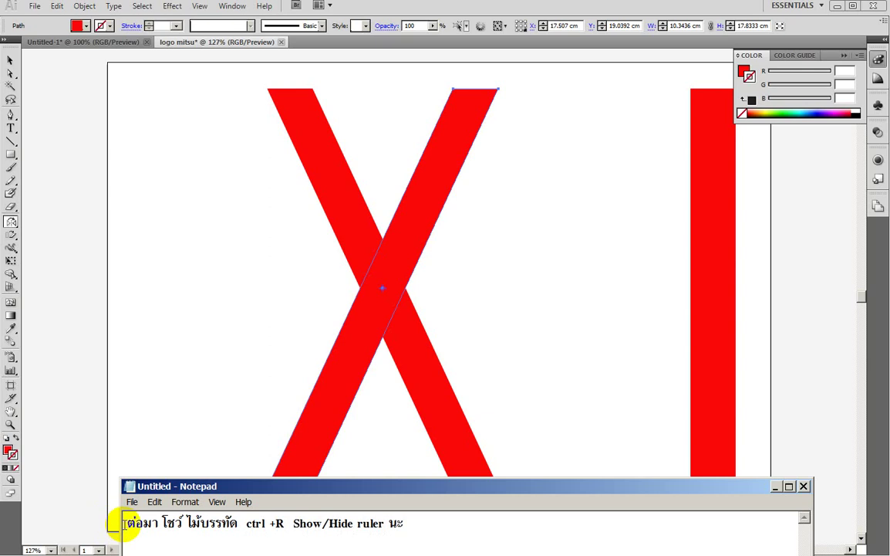
Turn on rulers through View > Rulers > Show Rulers, measured in centimetres.
click(10, 62)
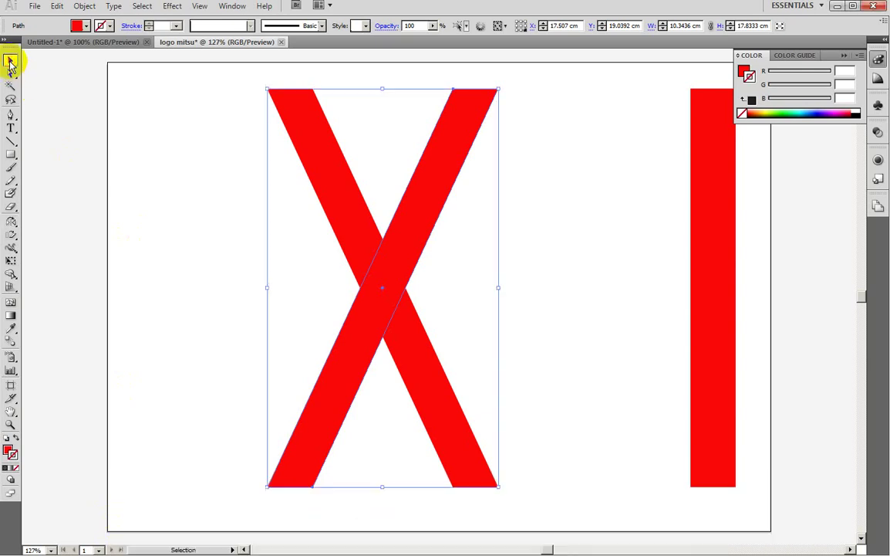
click(197, 7)
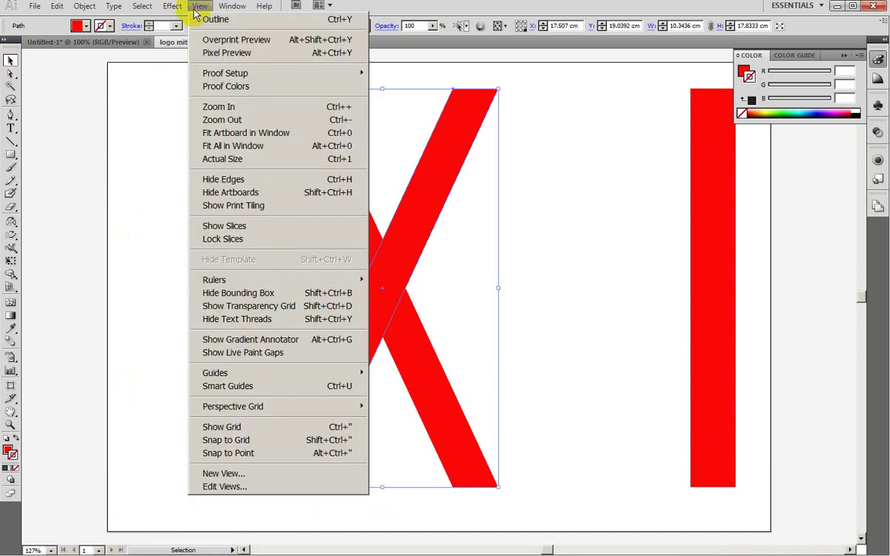
mouse_move(214, 280)
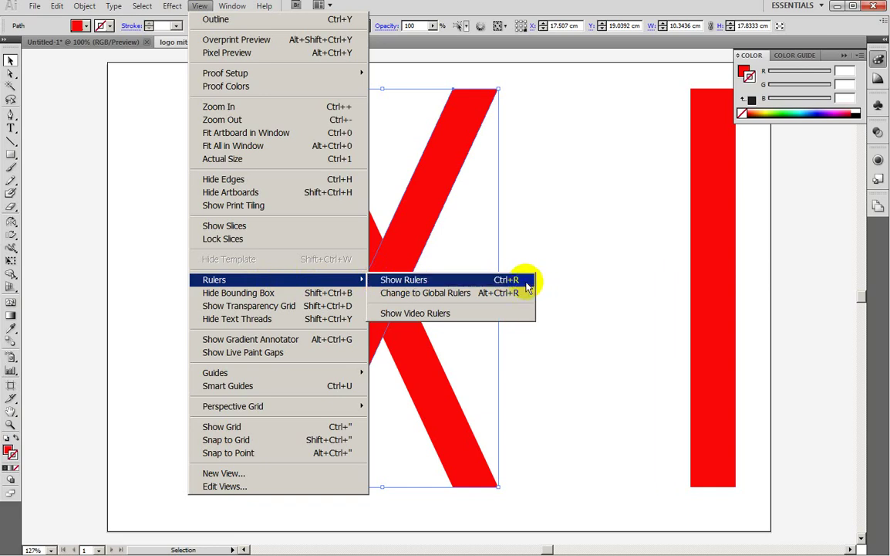
click(518, 284)
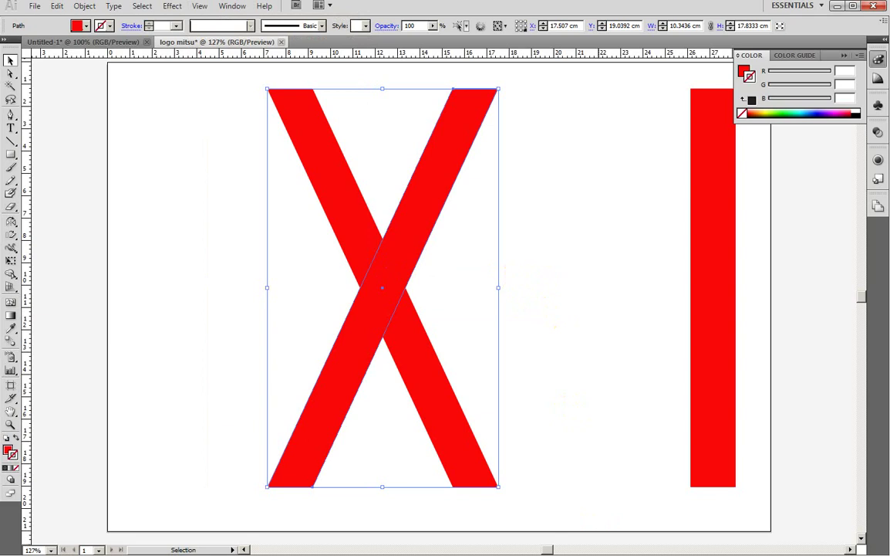
Caption dragging a guide from the top ruler, then place a horizontal guide below the X's crossing.
drag(422, 523, 113, 529)
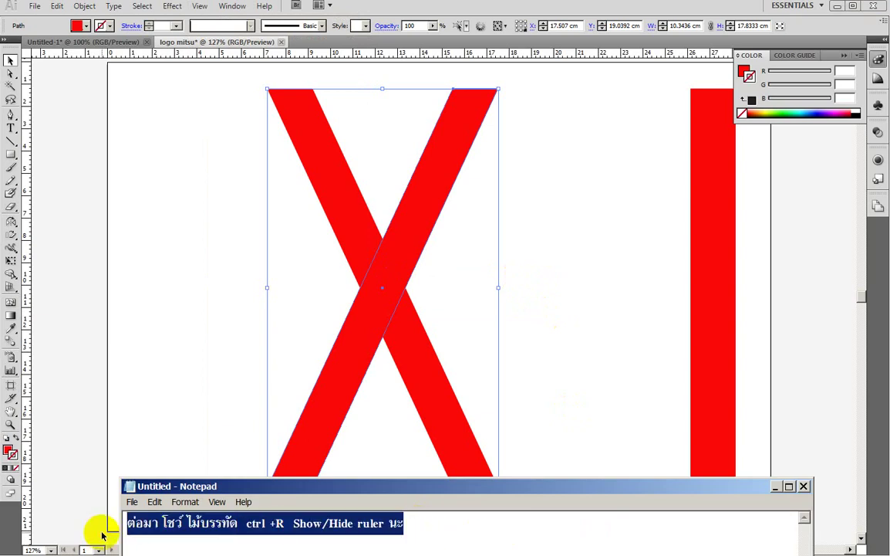
text(ลาก)
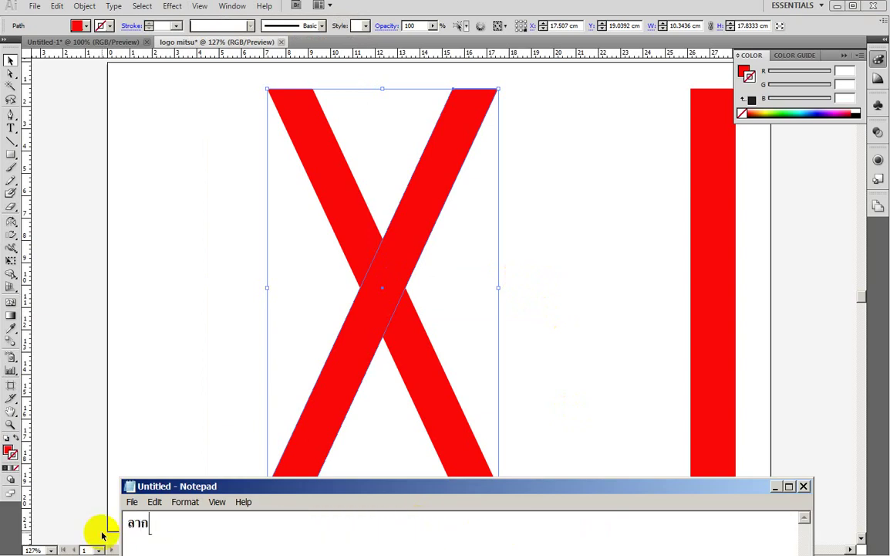
text(เส้นไกด)
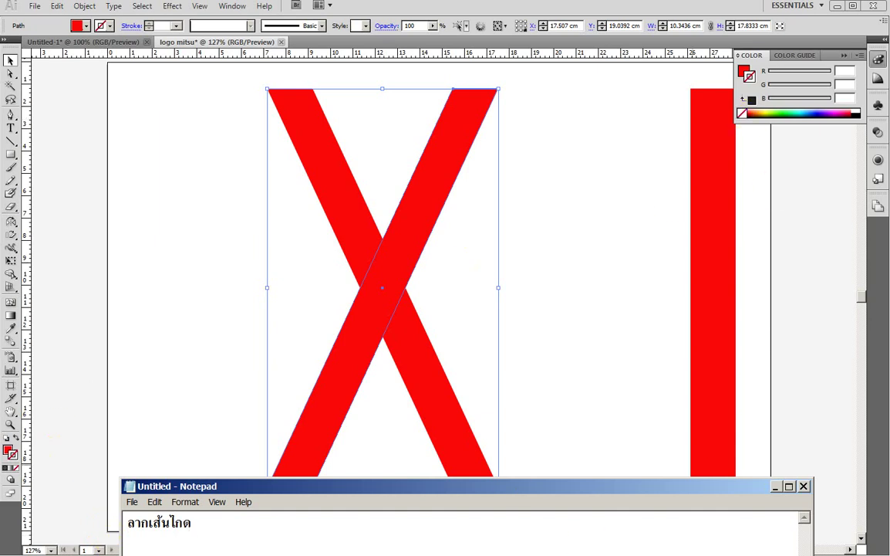
click(503, 6)
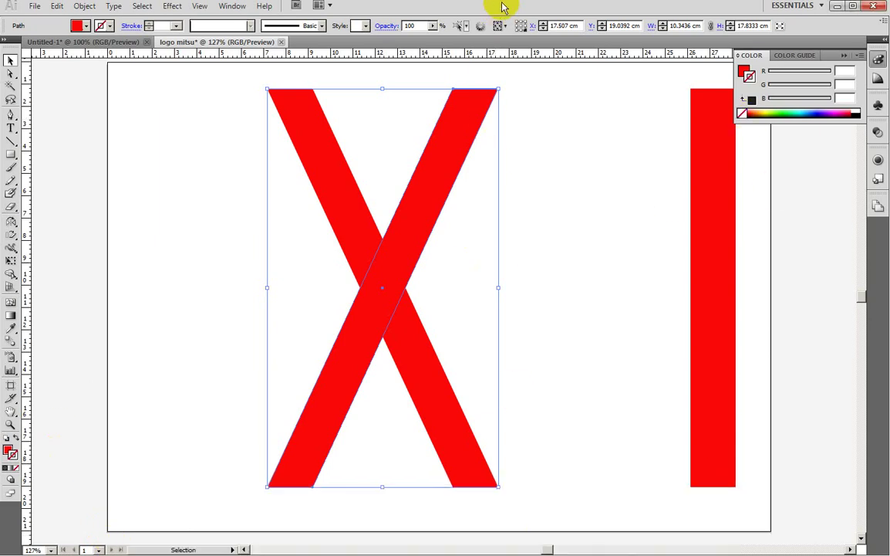
key(alt+Tab)
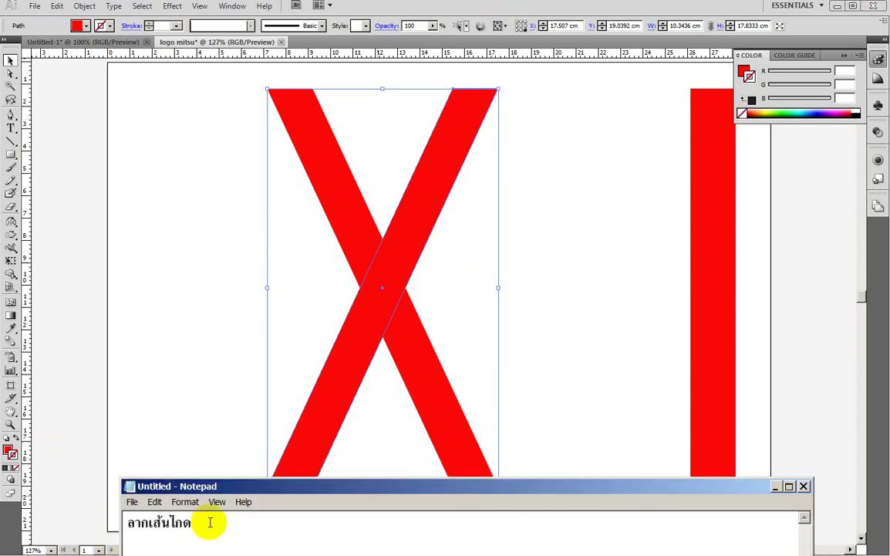
text(จากไ)
text(ม้บร)
text(รทัดด)
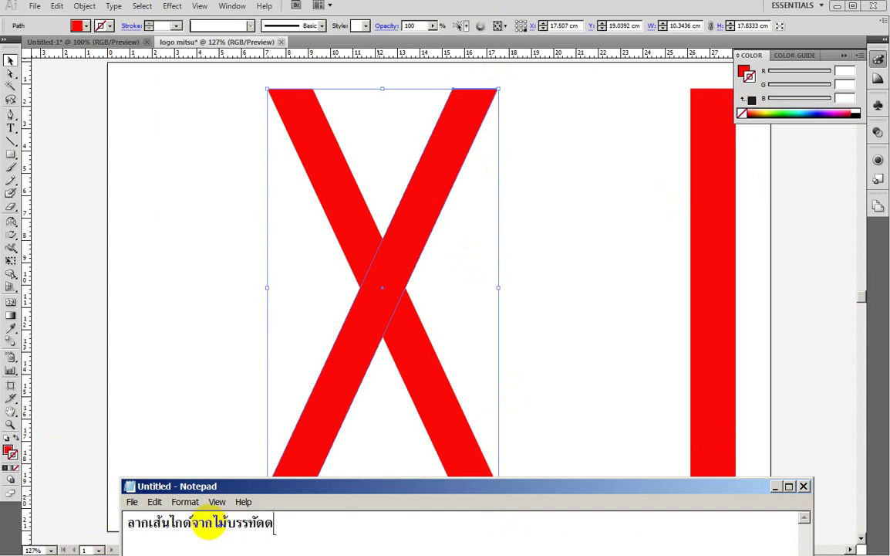
text(้านบนนะ )
text(กดล่างล)
text(ง )
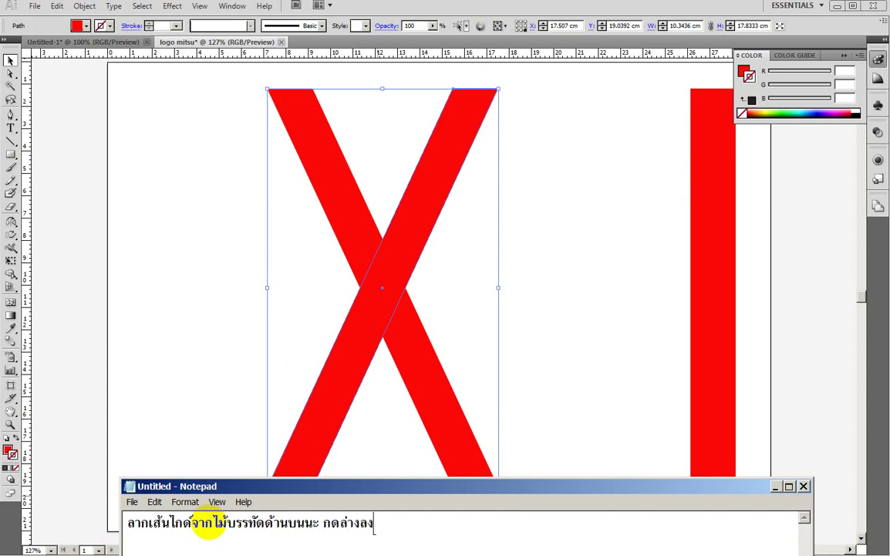
text(แบบนี้)
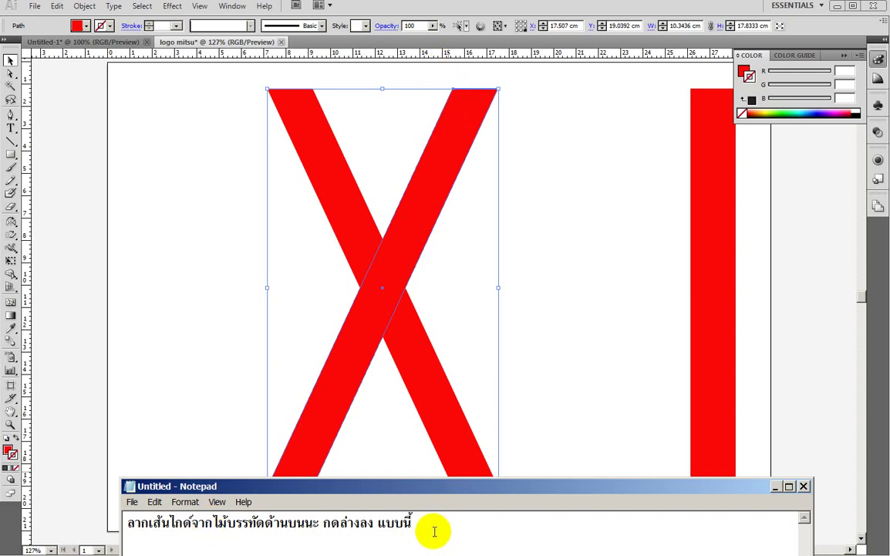
mouse_move(513, 53)
mouse_down()
mouse_move(569, 294)
mouse_move(568, 337)
mouse_up()
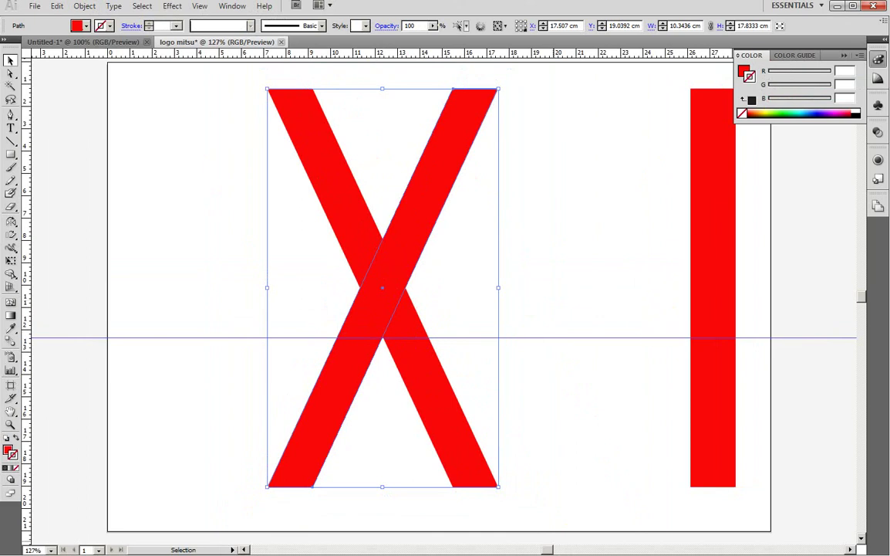
drag(485, 536, 113, 536)
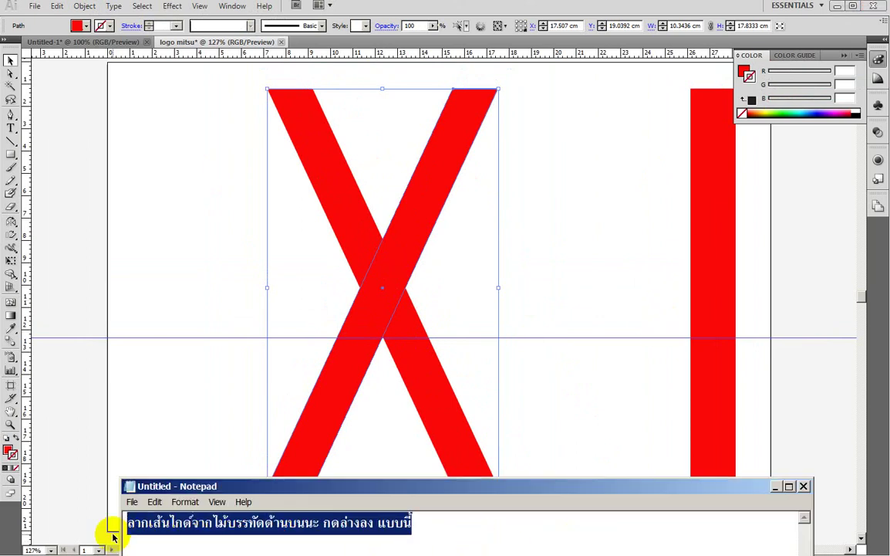
Note 'เส้นที่เหลือด้านขวา นอนลง 90 องศานะ' and select the vertical red bar.
key(BackSpace)
text(เส)
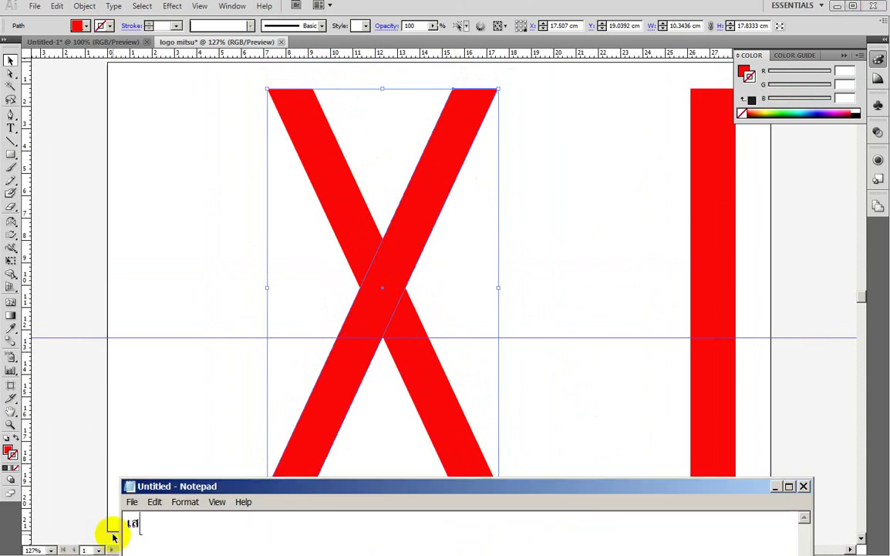
text(้นที่เห)
text(ลือด)
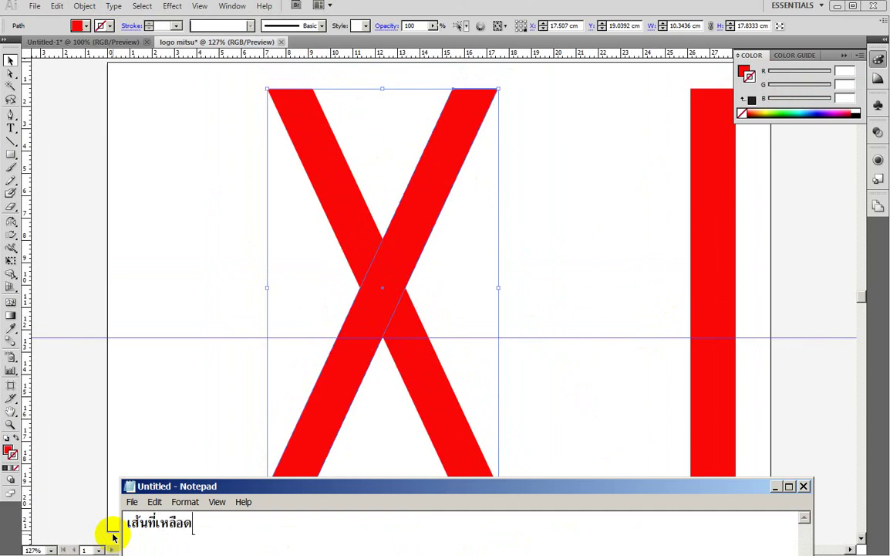
text(้านขวา)
text( นอน)
text(ลง 90 อง)
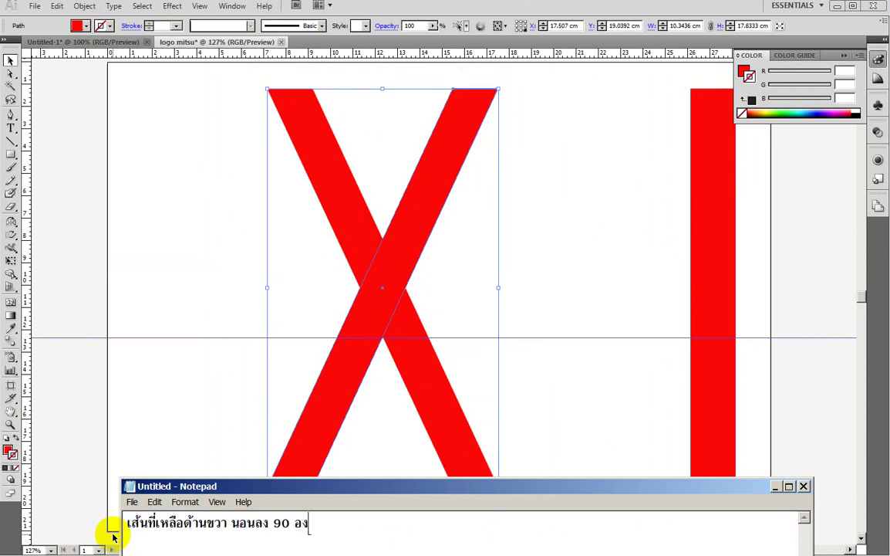
text(สา)
key(BackSpace)
text(ศ)
text(านะ)
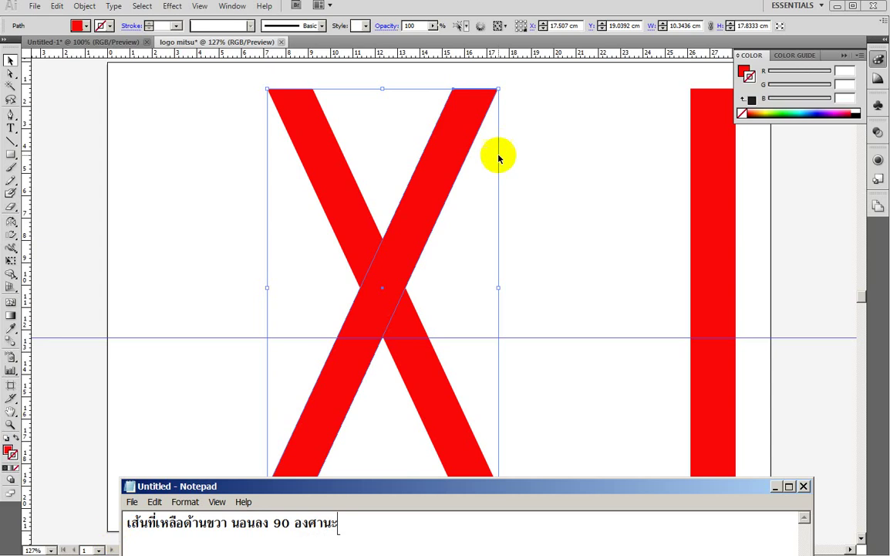
click(547, 218)
click(710, 290)
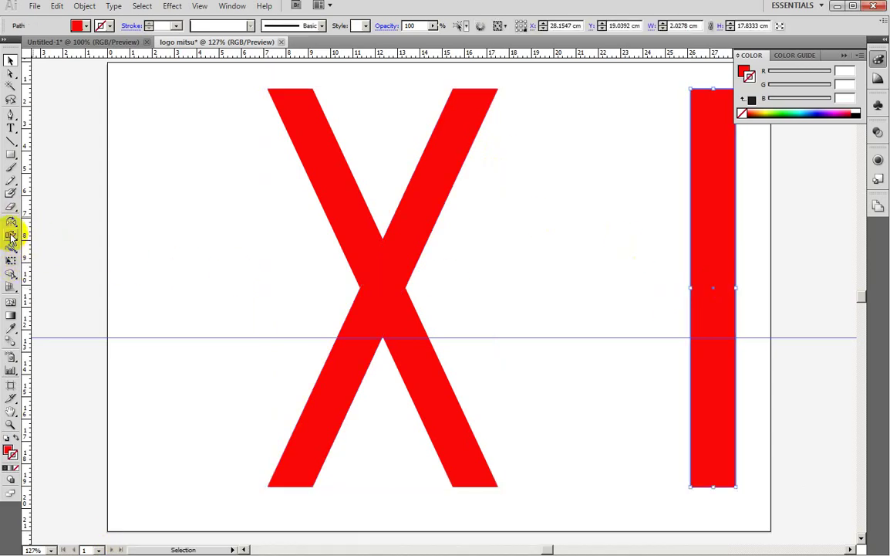
mouse_move(10, 235)
mouse_down()
mouse_move(34, 249)
mouse_move(54, 226)
mouse_up()
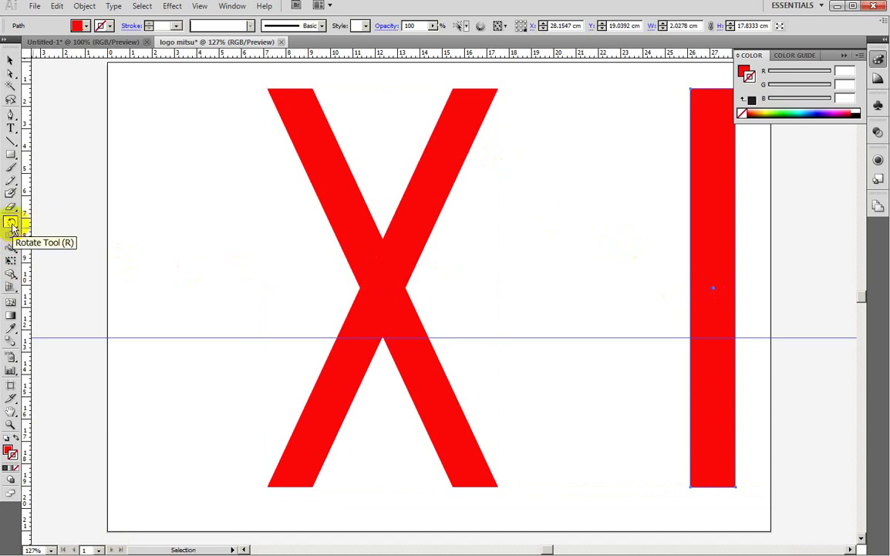
Note using the Rotate tool then Enter, and drag the vertical bar left next to the X.
key(alt+Tab)
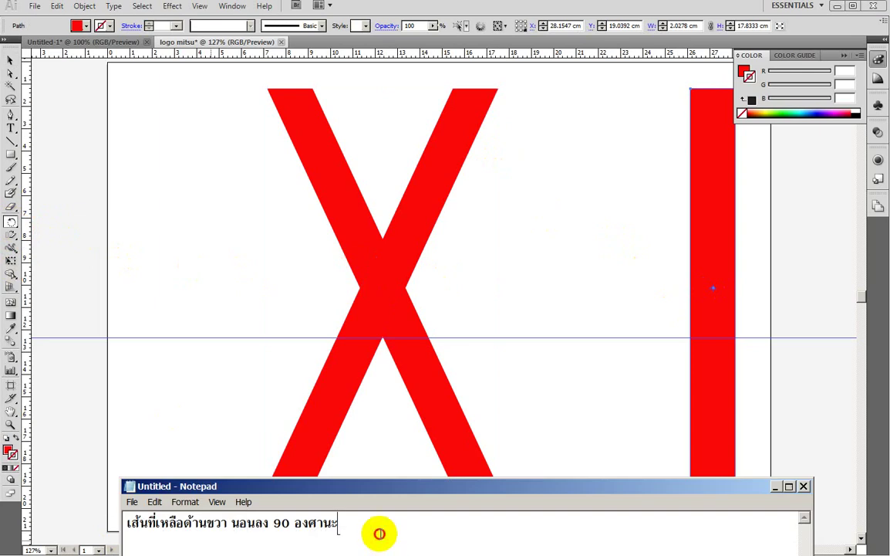
text( เครื่)
text(องมือ )
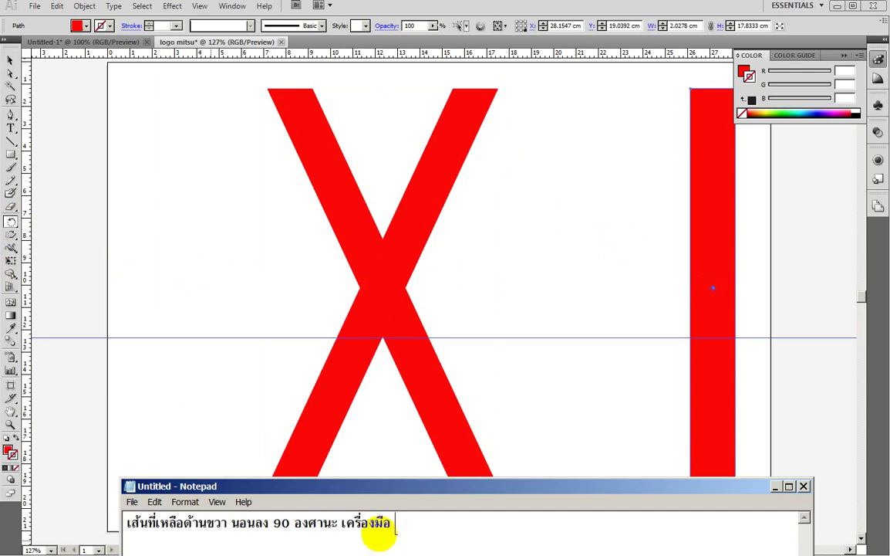
text(Rotate )
text(tool dfี)
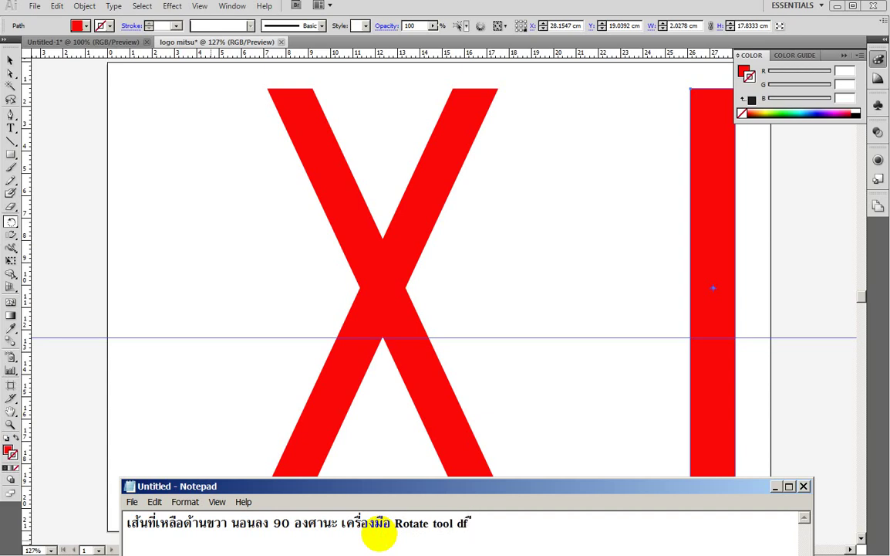
text( ะพ)
key(BackSpace)
key(BackSpace)
key(BackSpace)
key(BackSpace)
text(df )
text(ฎีะพ)
key(BackSpace)
key(BackSpace)
key(BackSpace)
key(BackSpace)
key(BackSpace)
key(BackSpace)
text(กด )
text(Enter)
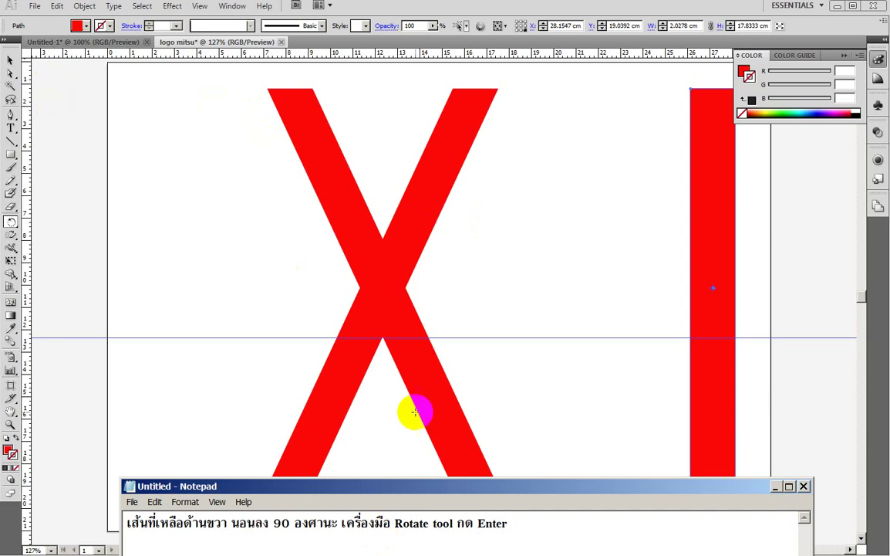
click(10, 60)
drag(719, 304, 579, 307)
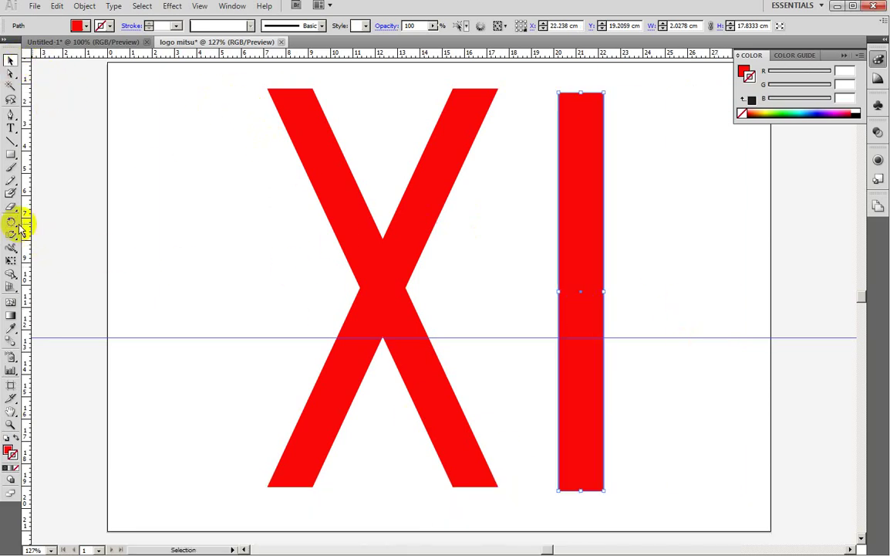
Rotate the standalone bar 90° via the Rotate dialog and note '/ 90 / ok' and aligning to the guide.
click(11, 222)
double_click(11, 223)
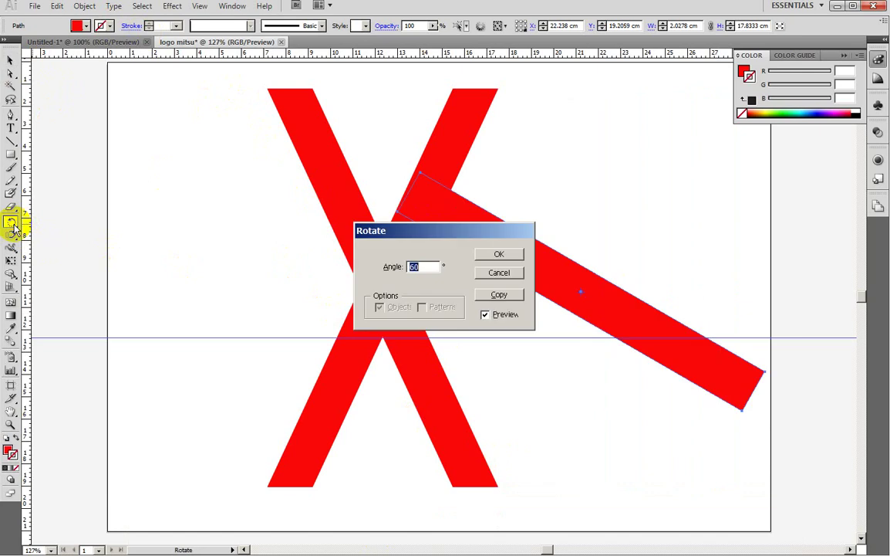
text(90)
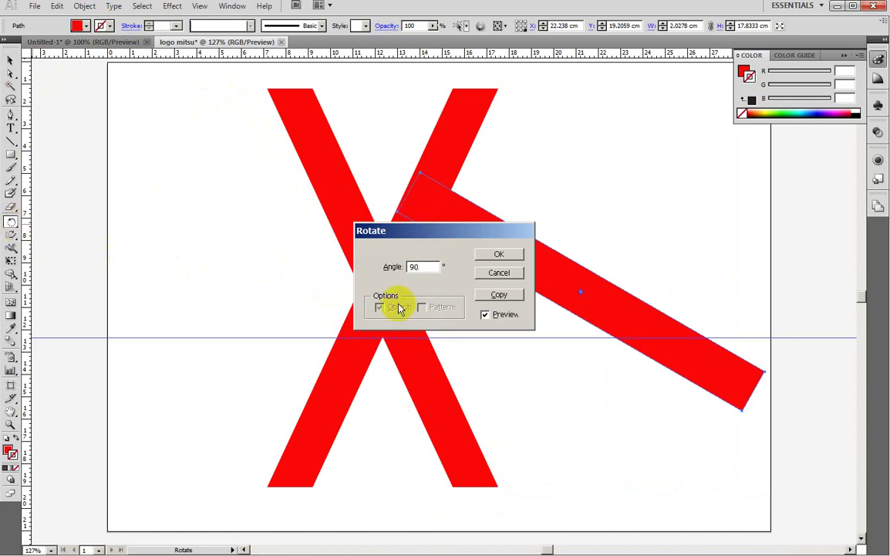
click(553, 547)
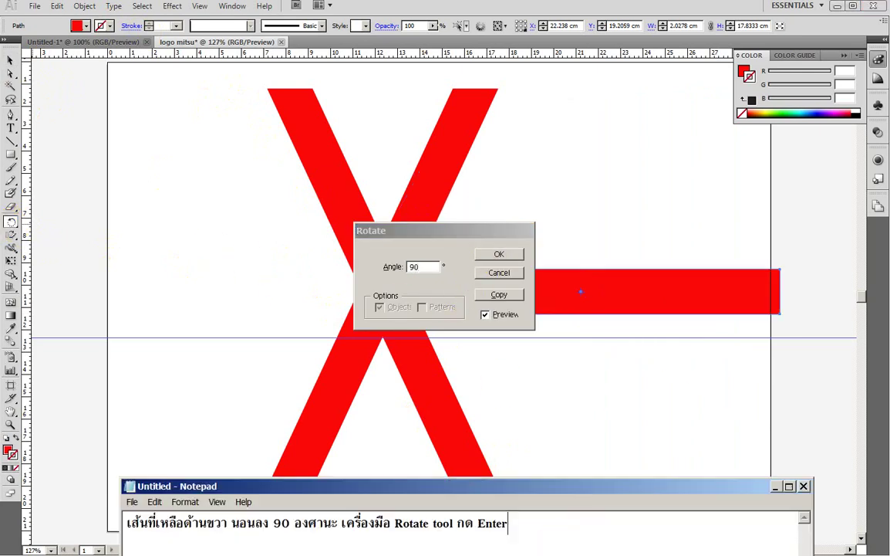
text( / 9)
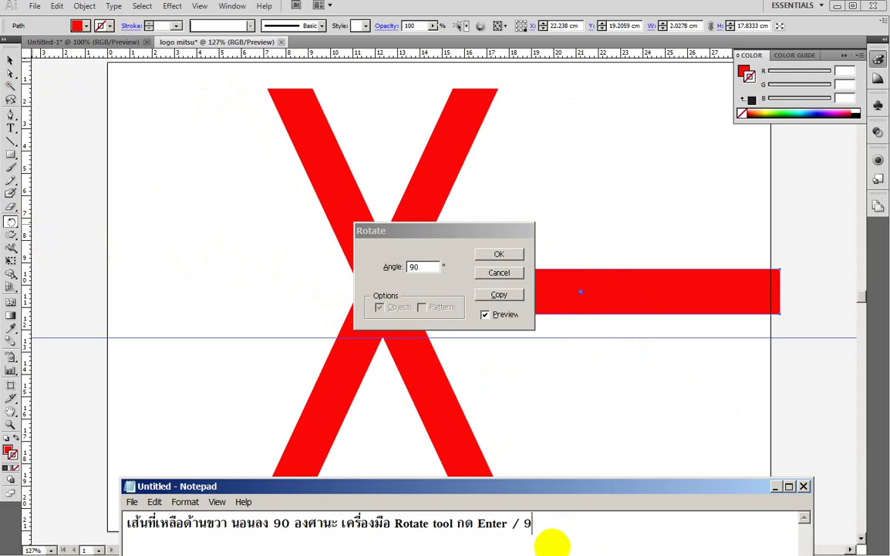
text(0 / ok)
click(513, 255)
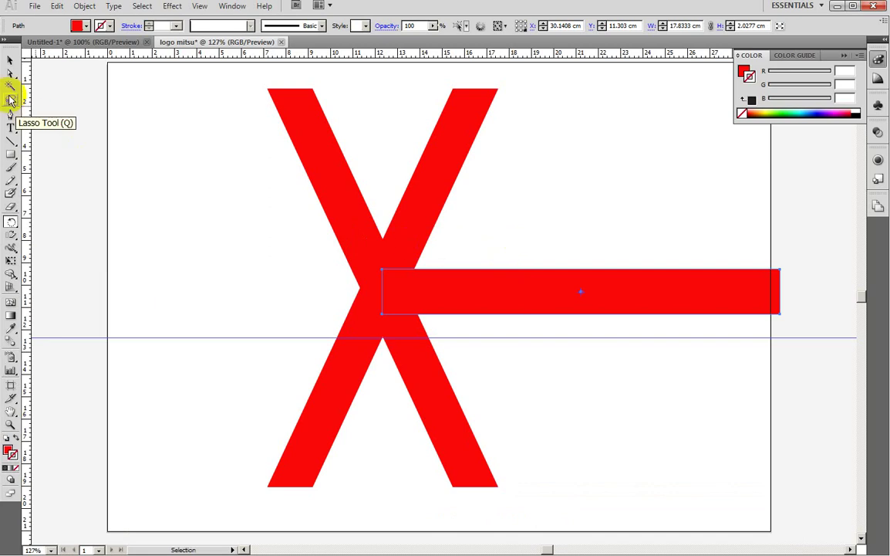
click(10, 59)
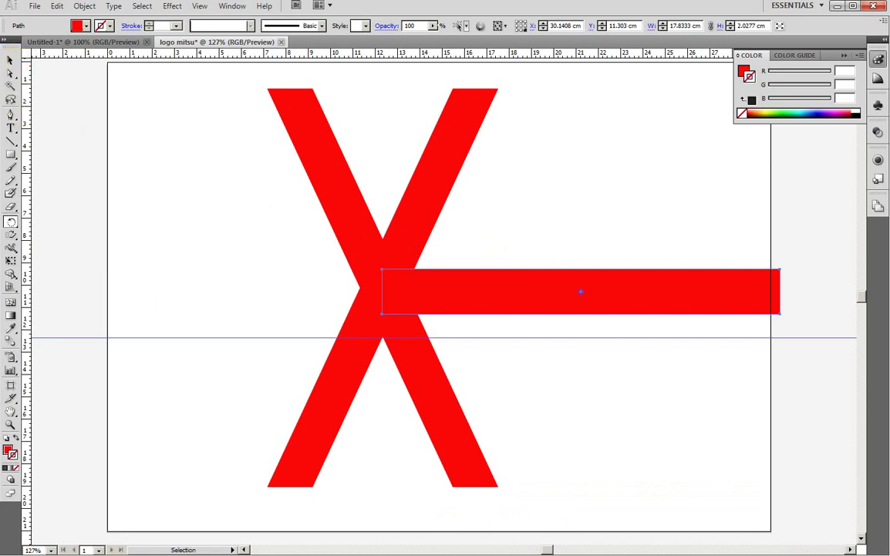
click(10, 59)
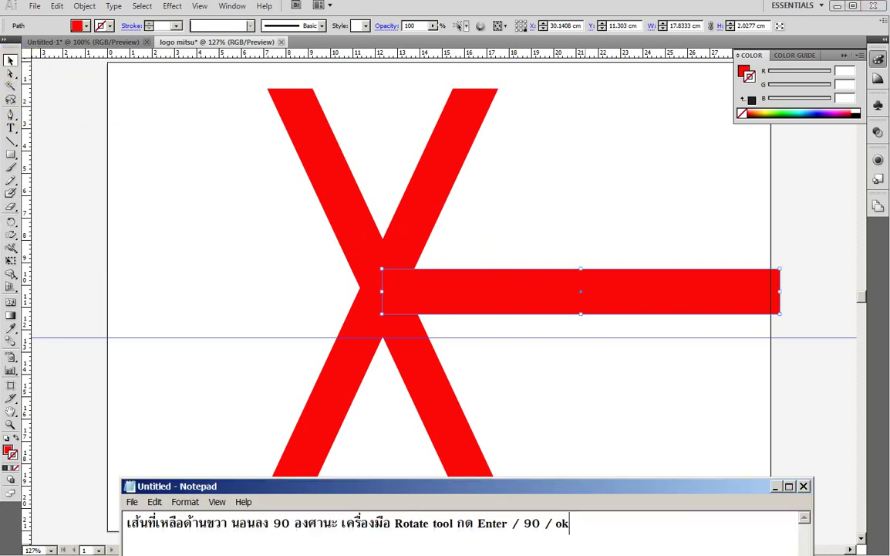
text(/)
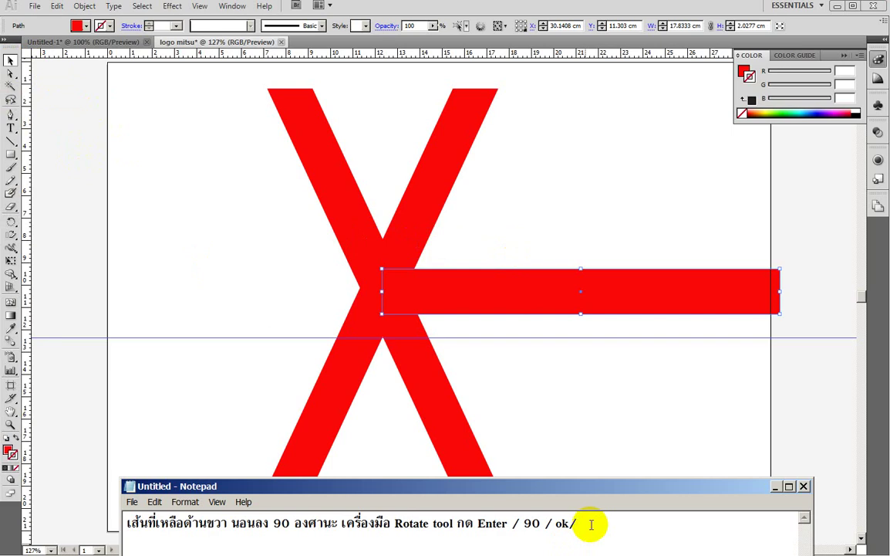
text(ลากมาว)
text(างตามเ)
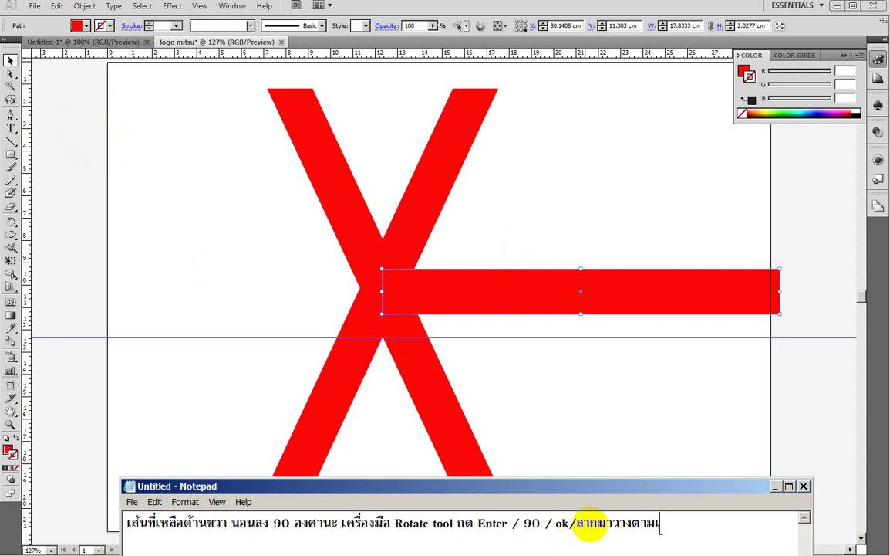
text(ส้นไกด์)
Move the horizontal red bar onto the guide across the X's lower legs, and clear the old note line.
click(600, 294)
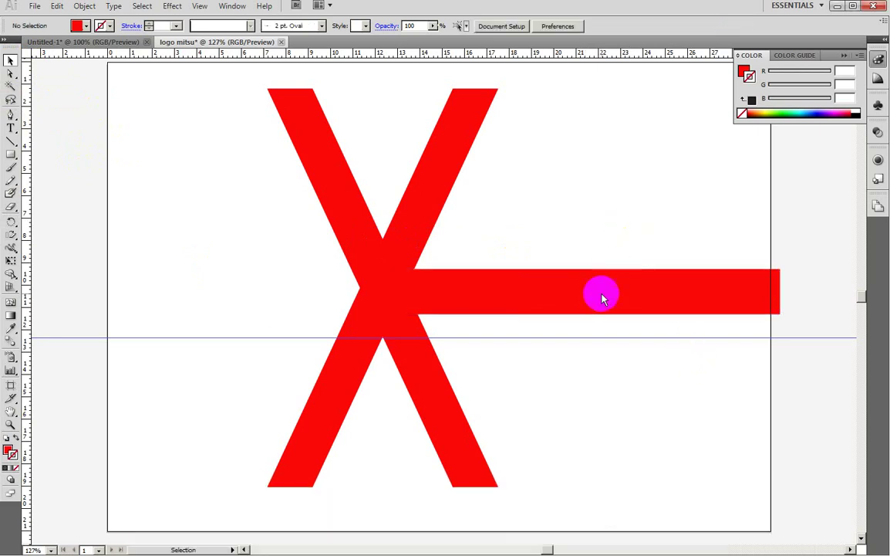
drag(648, 287, 451, 354)
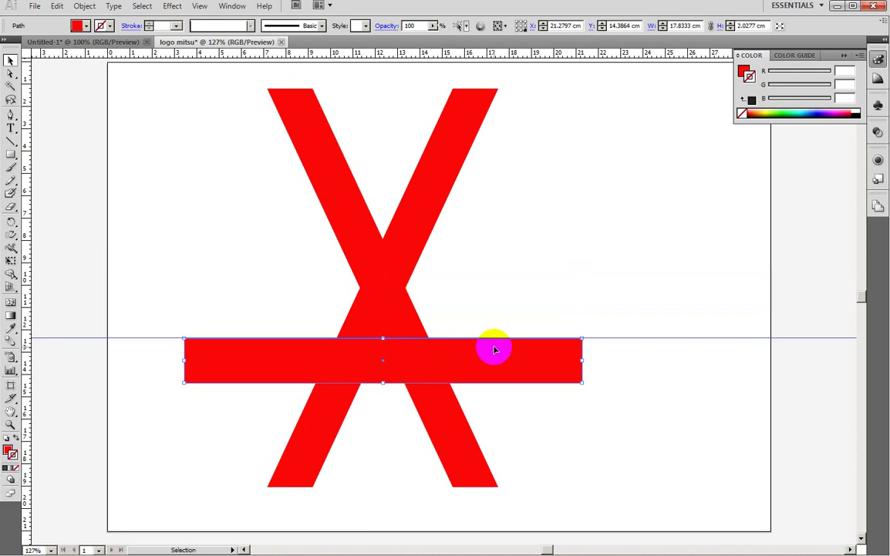
click(665, 498)
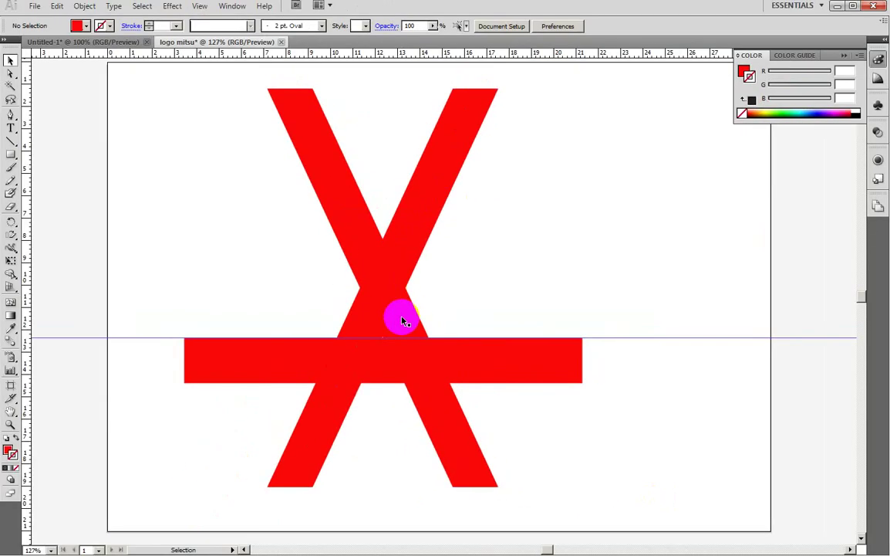
drag(726, 522, 44, 522)
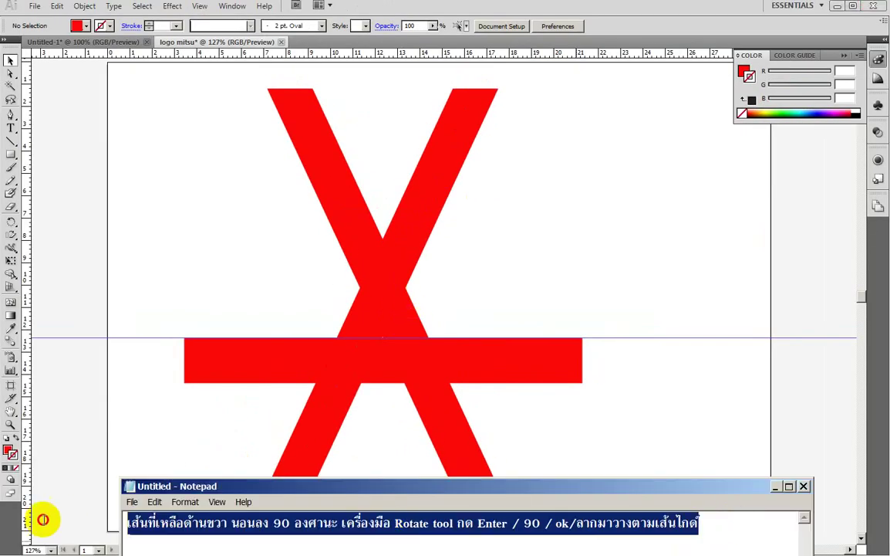
key(Delete)
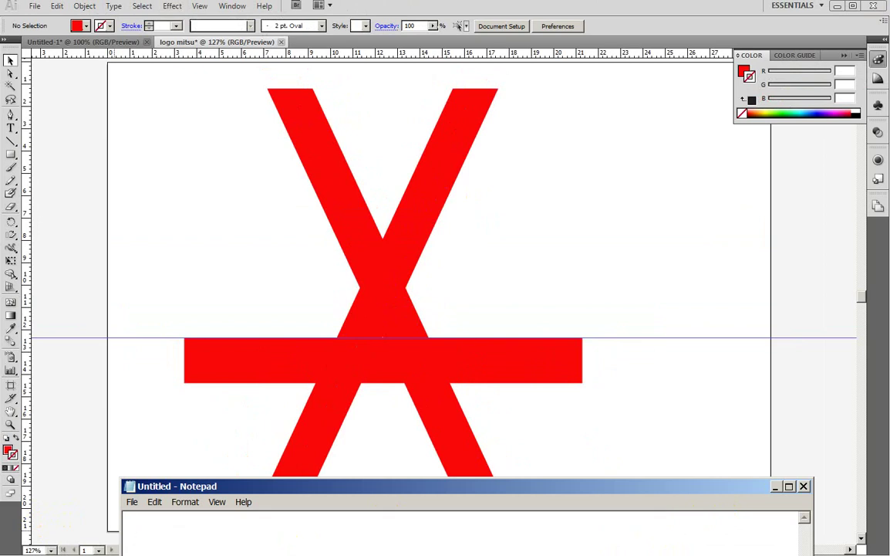
text(ใช้เมาส์ )
text(Mo)
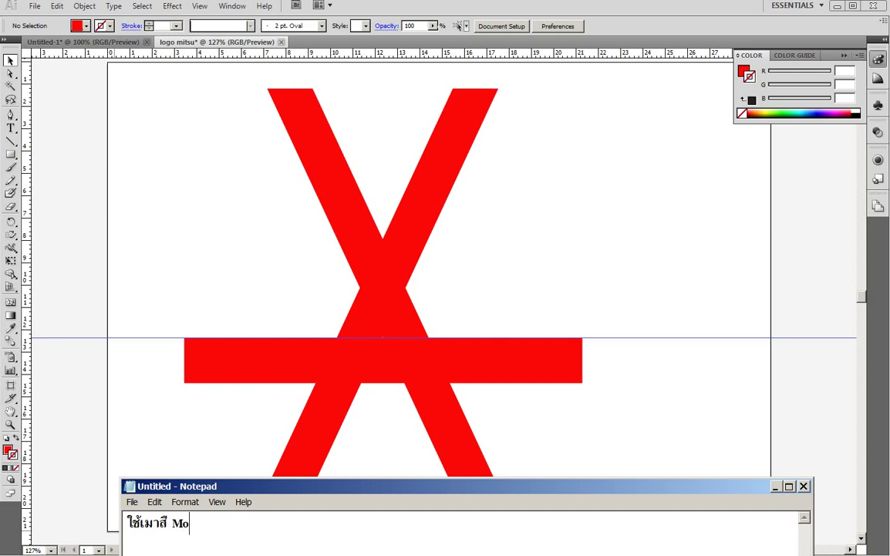
text(vetool)
click(200, 524)
click(168, 523)
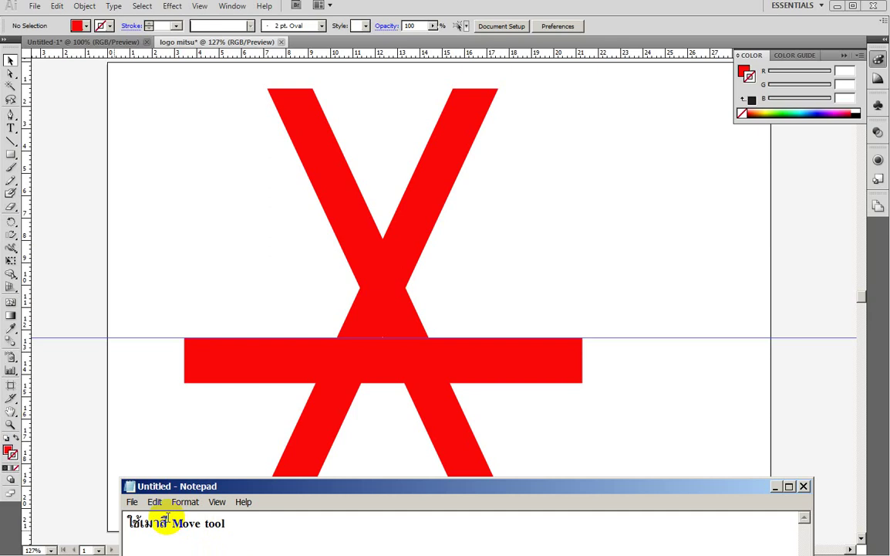
click(257, 524)
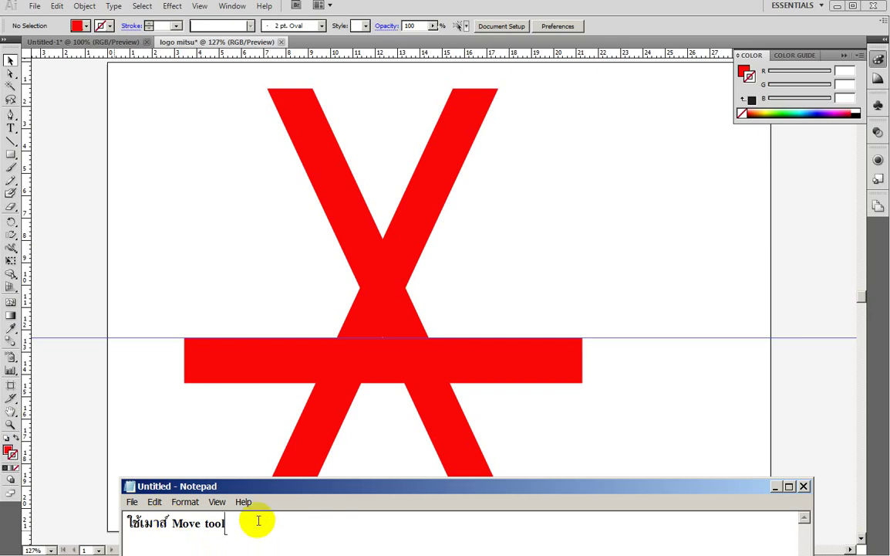
text(give)
key(BackSpace)
key(BackSpace)
key(BackSpace)
key(BackSpace)
text(หำ)
text(สำแะ)
key(BackSpace)
key(BackSpace)
key(BackSpace)
key(BackSpace)
key(BackSpace)
text(g]nvd)
key(BackSpace)
key(BackSpace)
key(BackSpace)
text(se)
text(lect al)
text( /)
text( Ctrl+)
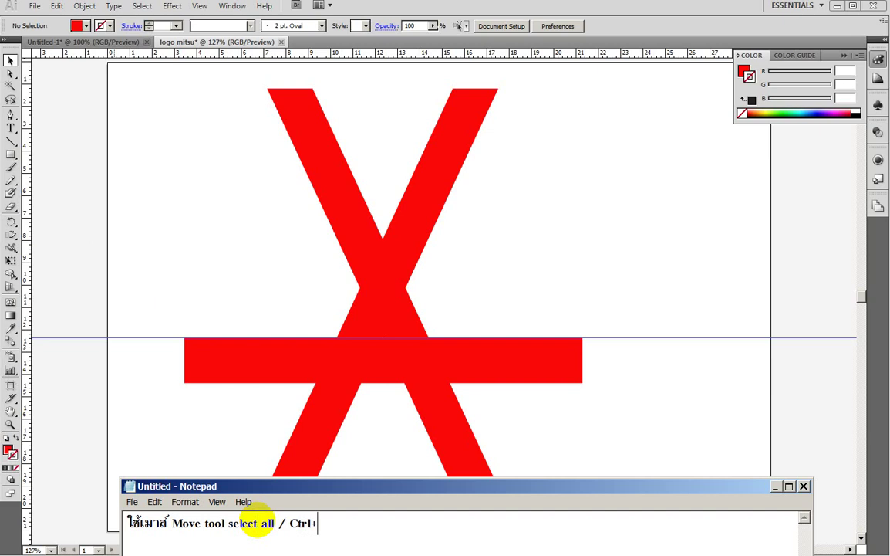
text(A)
Marquee-select all three red bars together.
click(249, 292)
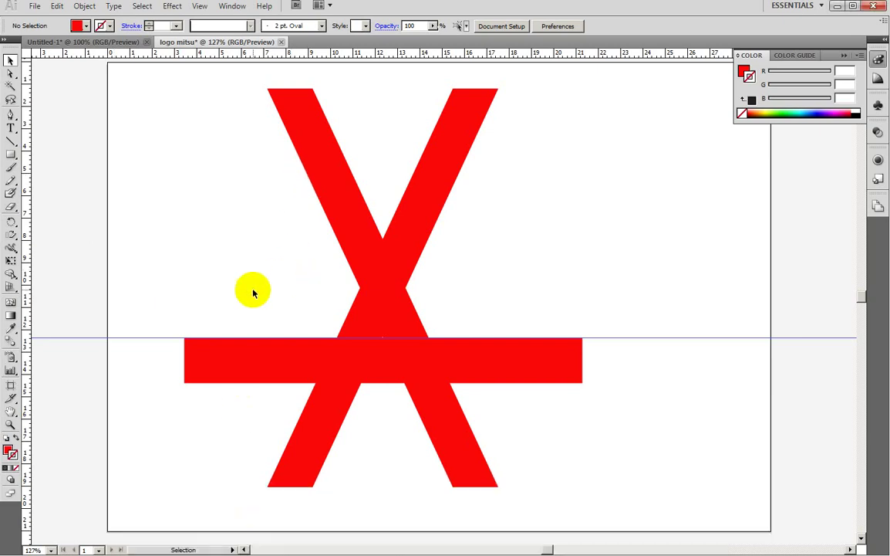
drag(216, 236, 428, 379)
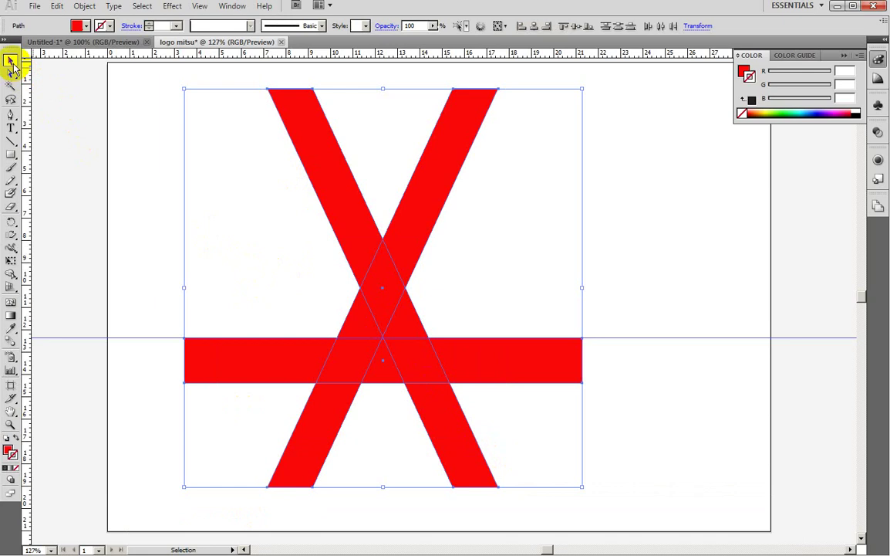
click(106, 138)
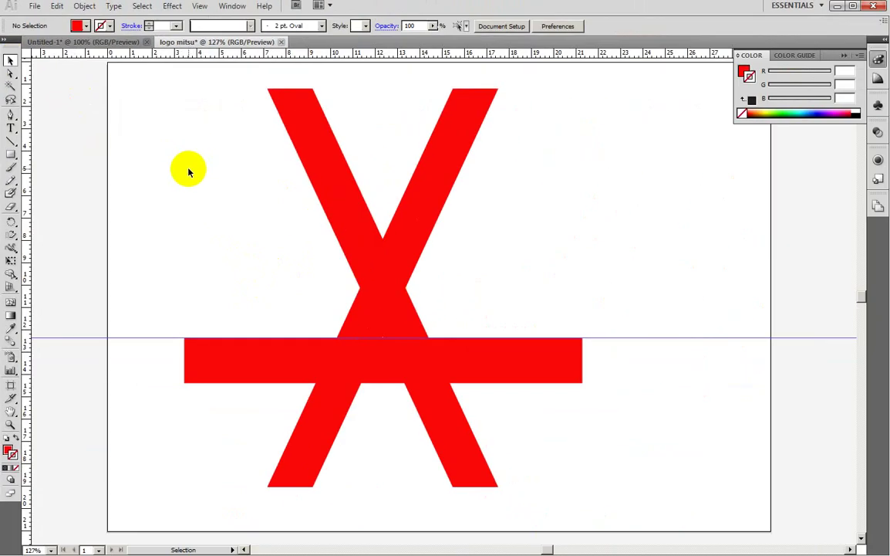
drag(186, 168, 594, 491)
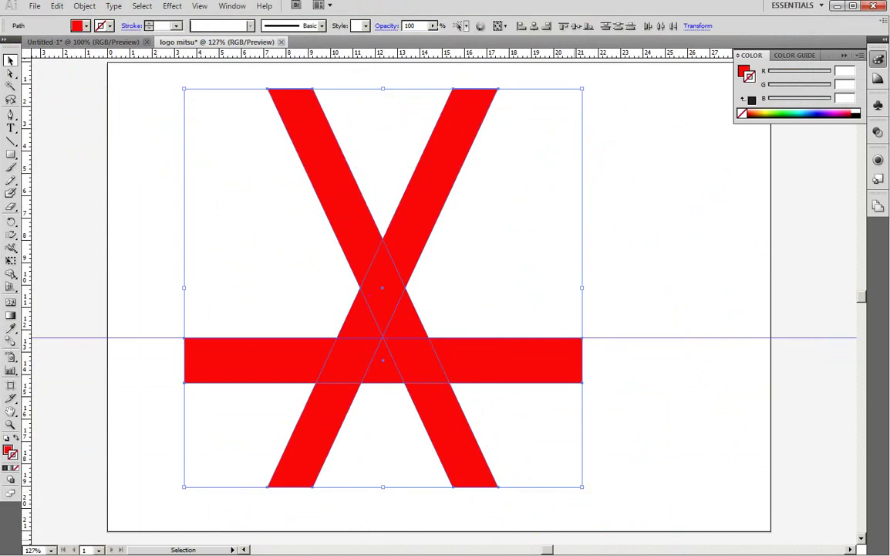
Delete the old note line in Notepad, then open Illustrator's Window menu.
key(alt+Tab)
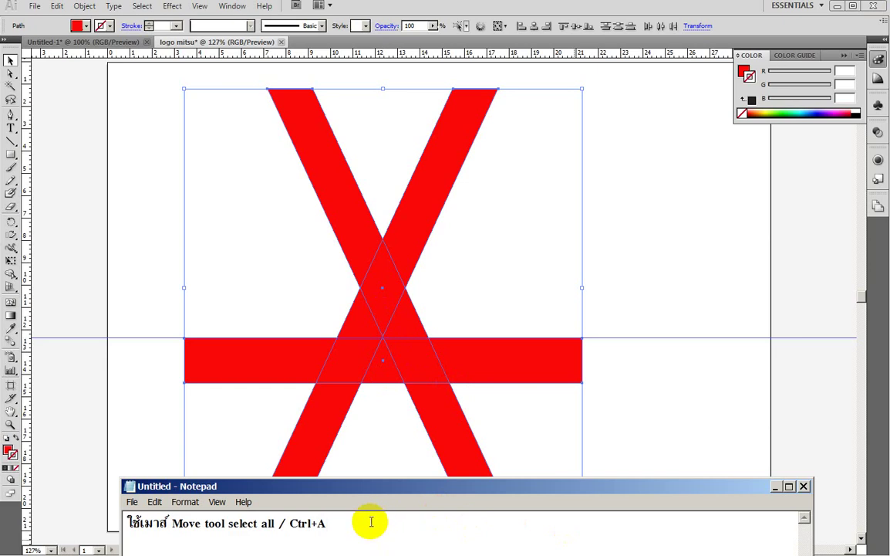
drag(372, 523, 75, 526)
key(Delete)
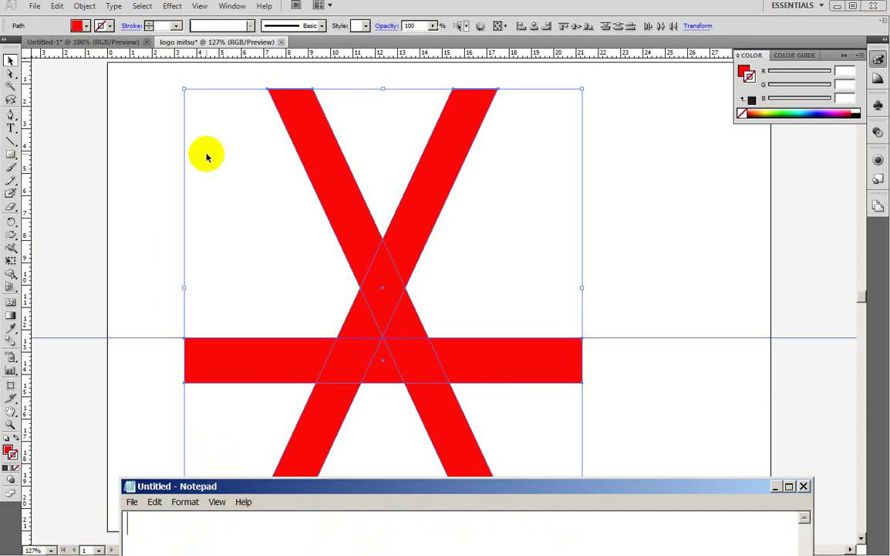
click(230, 8)
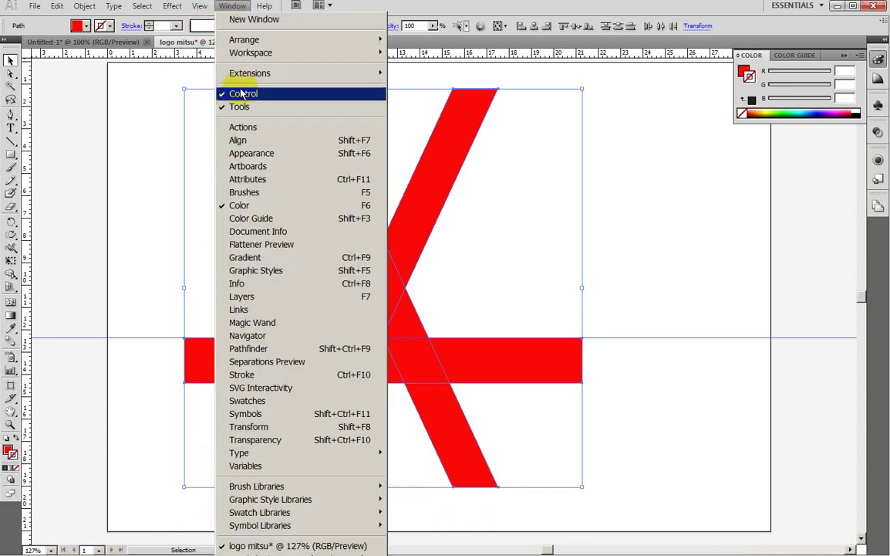
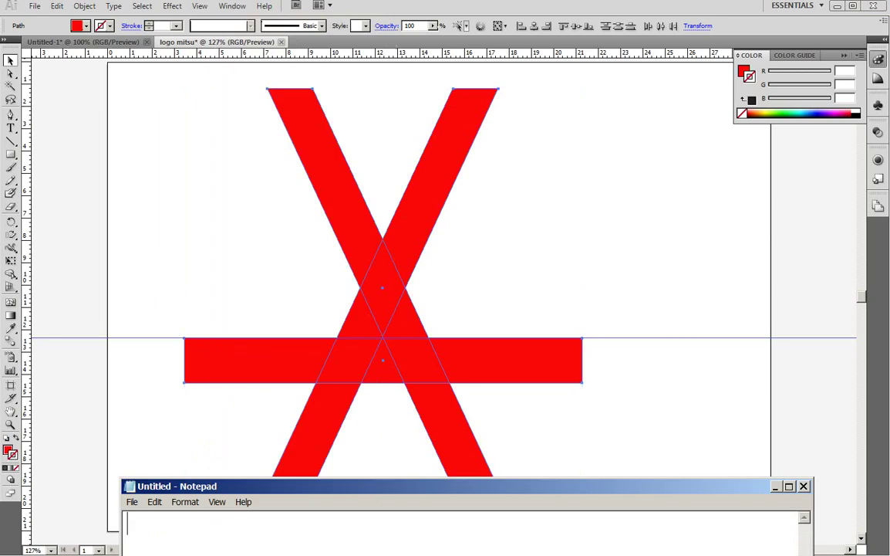
Type the Thai note 'ไปที่ window / Pathfider' in Notepad, clearing stray characters first.
text(xmuj)
key(BackSpace)
key(BackSpace)
key(BackSpace)
text(ปที)
key(Home)
text(ไ)
text( w)
text(indow /)
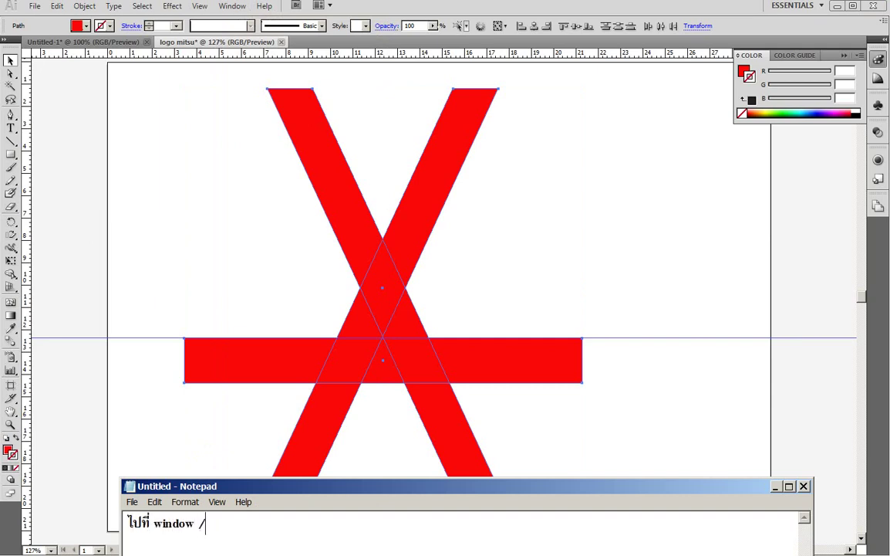
text( p)
text(Pathfi)
text(der)
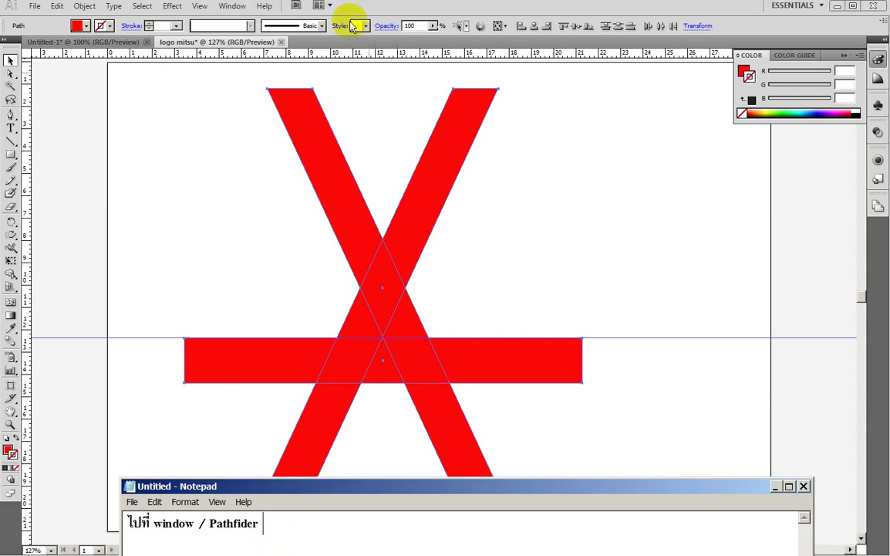
Show the Pathfinder panel from the Window menu and bring it beside the red X artwork.
click(244, 10)
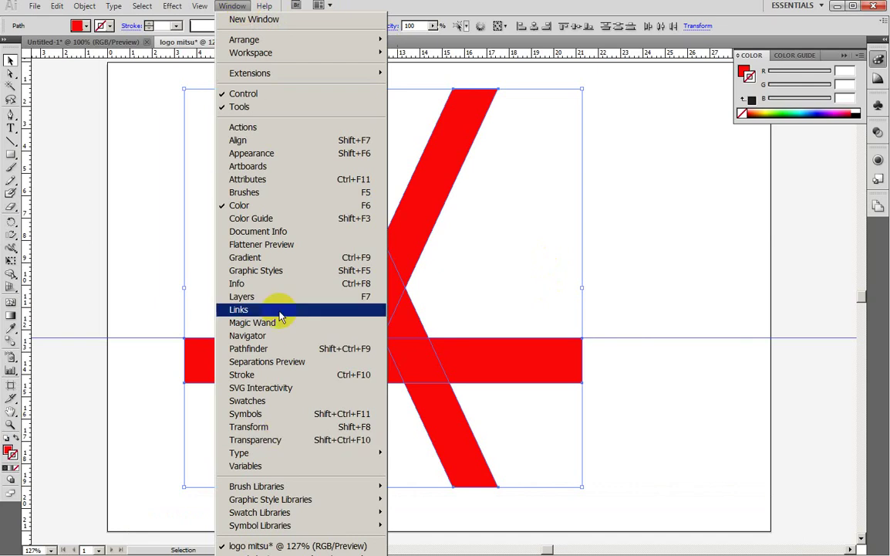
click(280, 349)
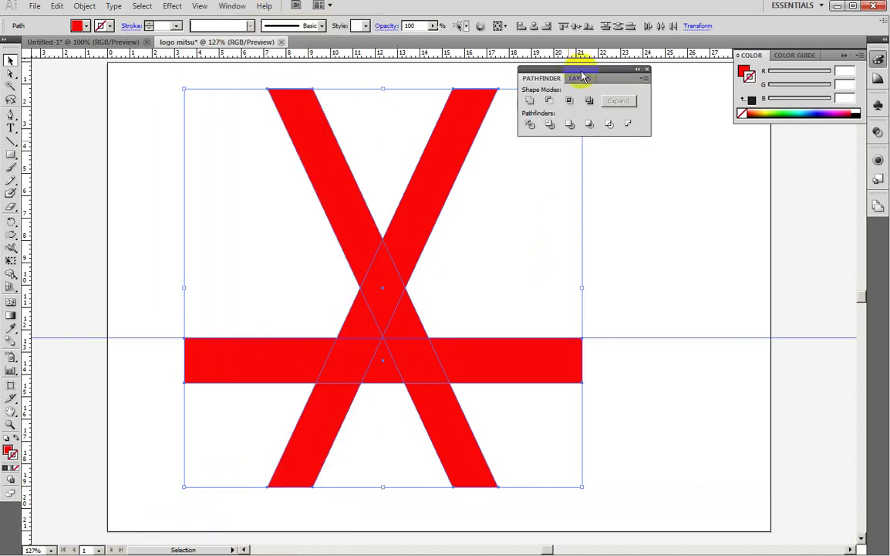
click(725, 244)
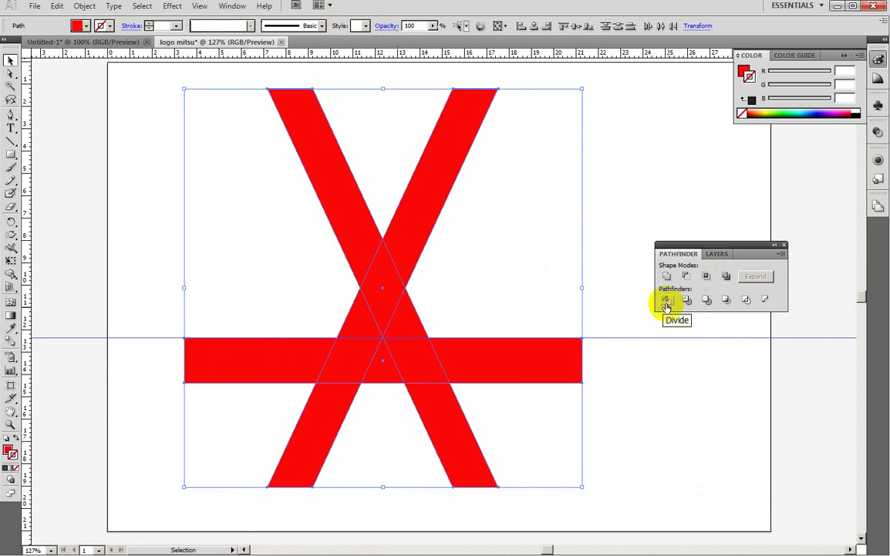
Append '/Divide เลือกตัวนี้' to the Notepad note, fixing the mistyped letter.
key(alt+Tab)
text(/)
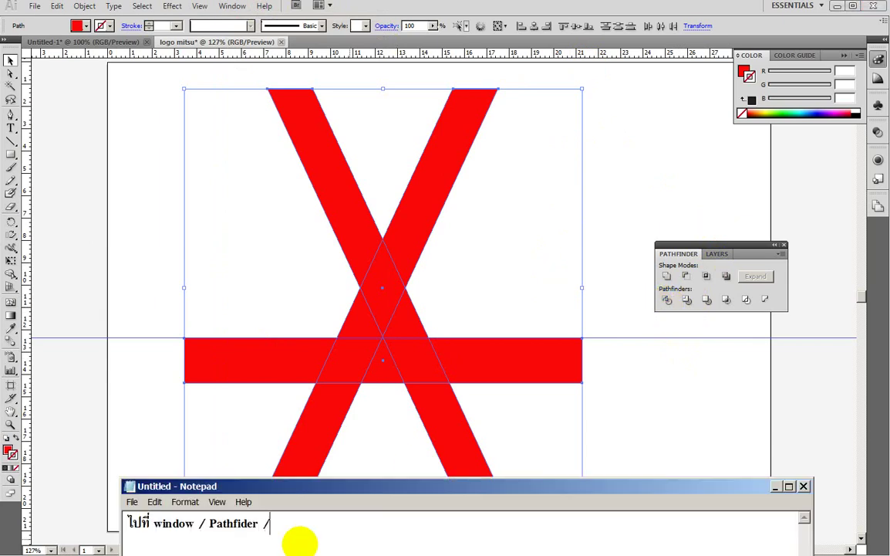
text(Divin)
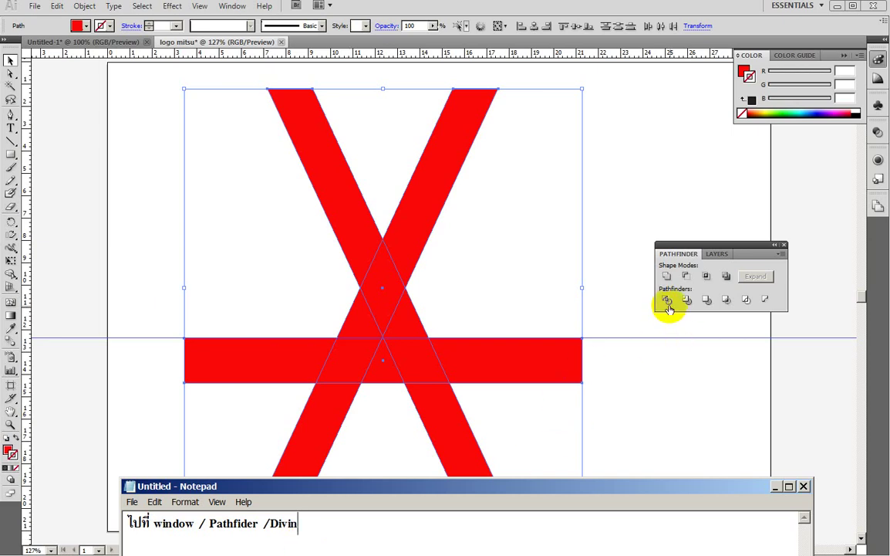
key(alt+Tab)
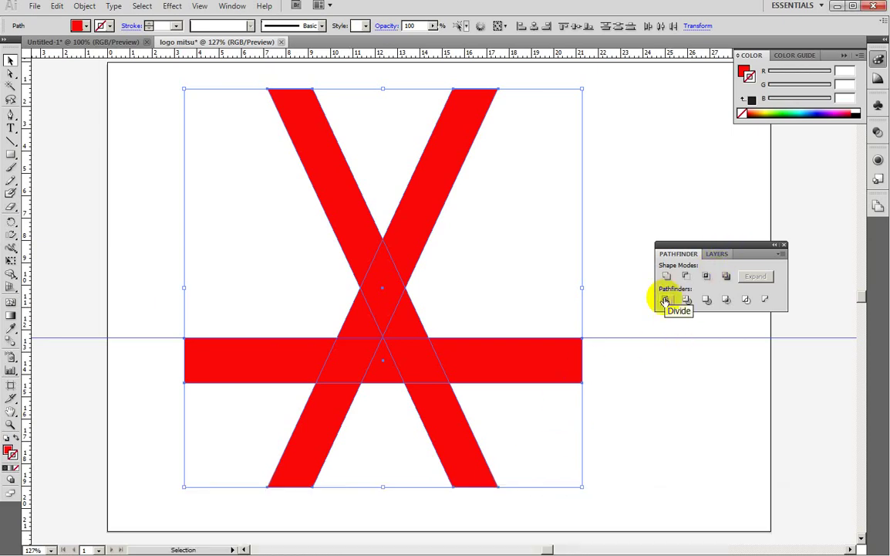
key(alt+Tab)
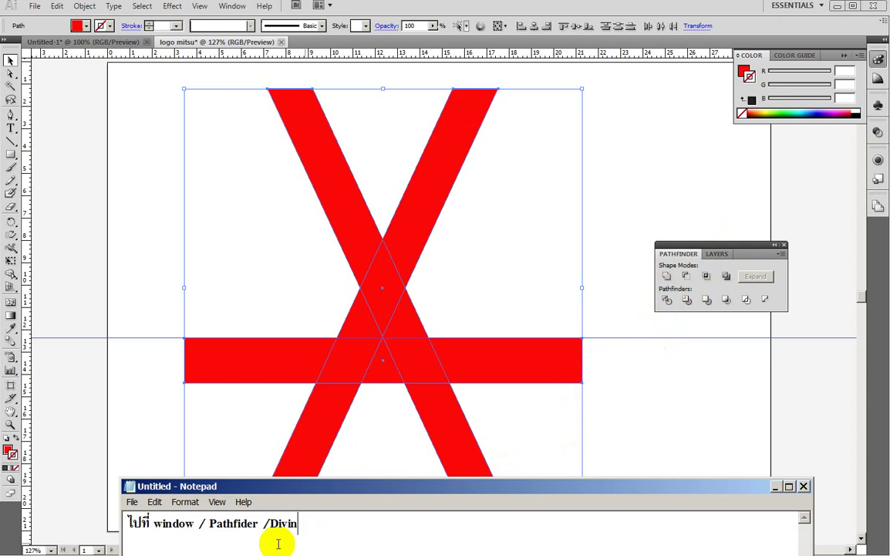
key(BackSpace)
text(de )
text(เลือก)
text(ต)
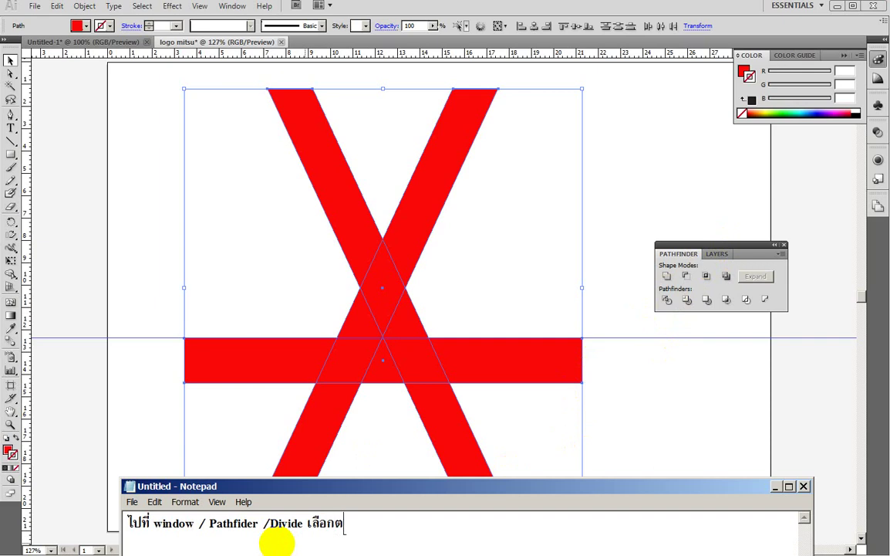
text(ัวนี้)
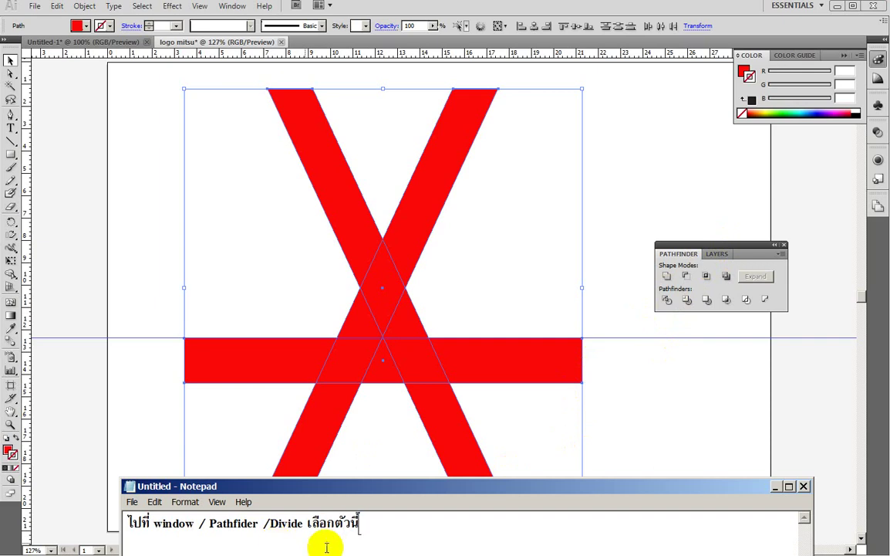
Apply Pathfinder Divide to split the red X and bar along their intersections.
click(685, 248)
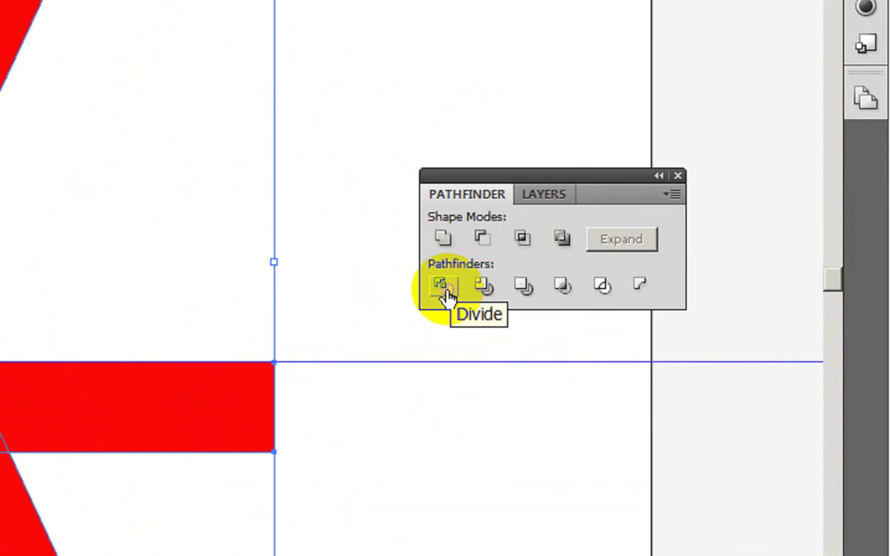
click(446, 293)
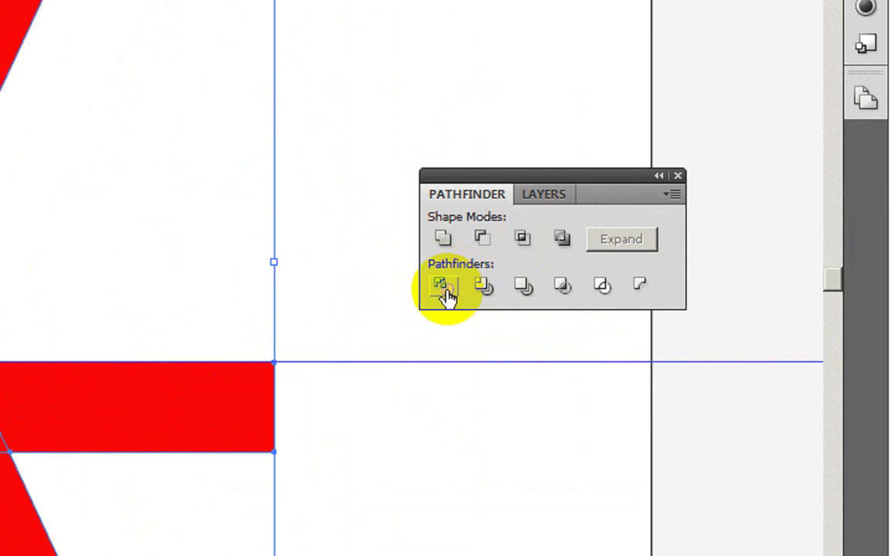
click(119, 332)
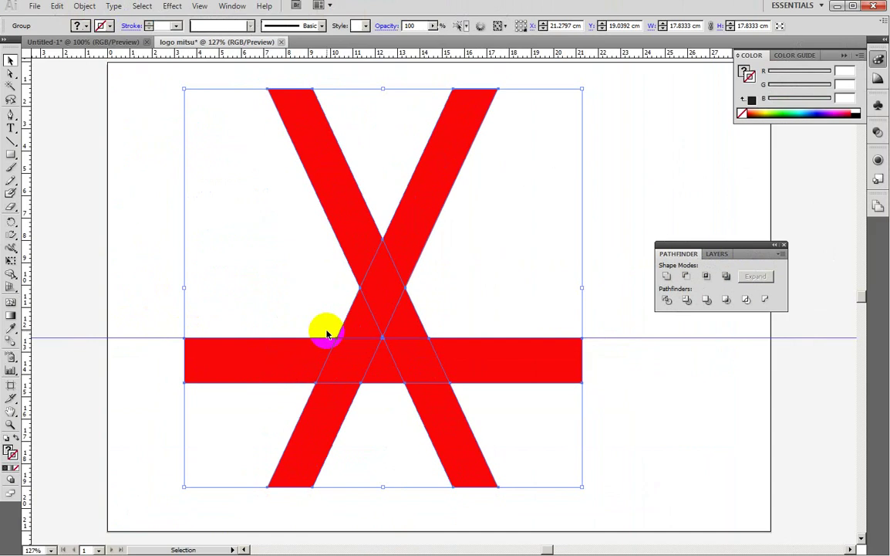
Add 'คลิกที่อื่นๆ ไม่เลือกชิ้นงาน' to the end of the note.
click(235, 524)
click(398, 525)
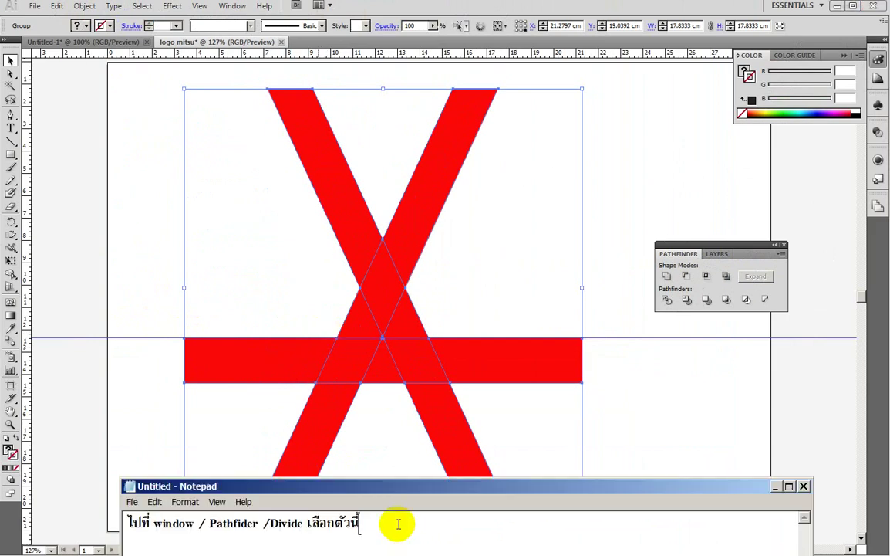
text( ค)
text(ลิกที่อื่น)
text(ๆ )
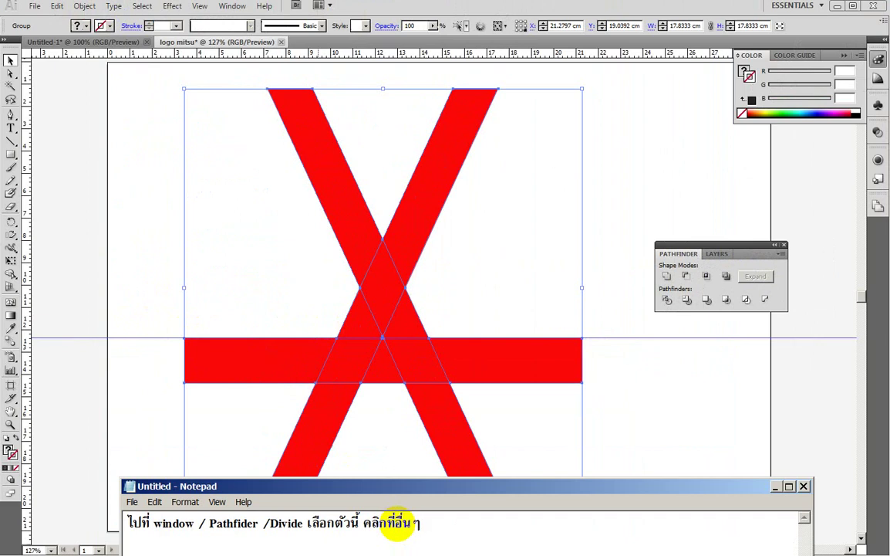
text(ไม่เลือก)
text(ชิ้นงาน)
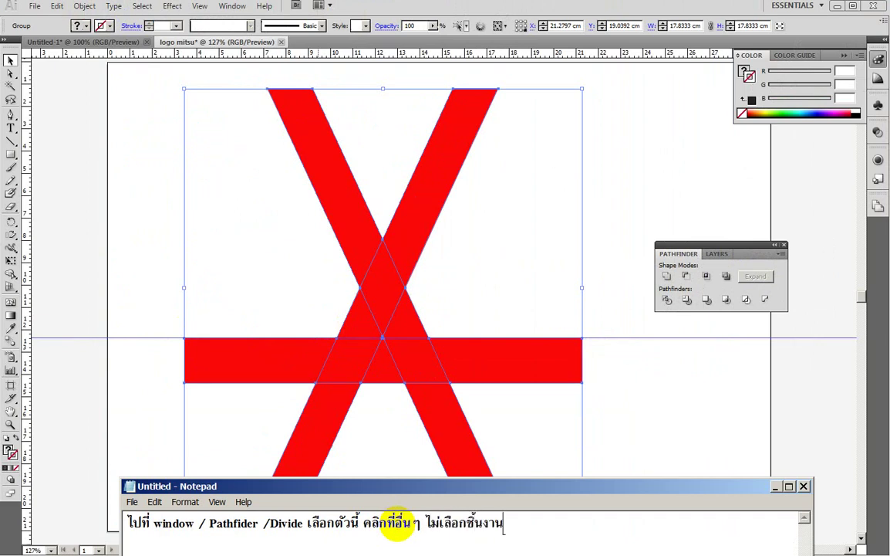
Deselect the artwork and add the direct selection tip 'ใช้เครื่องมือชื่อ direct selection ... ลบทิ้งไป' to the note.
click(608, 244)
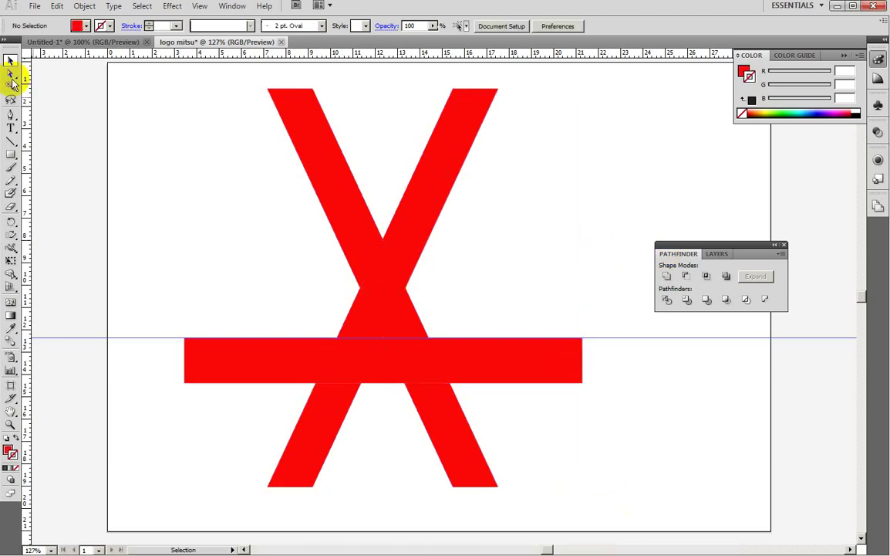
click(496, 545)
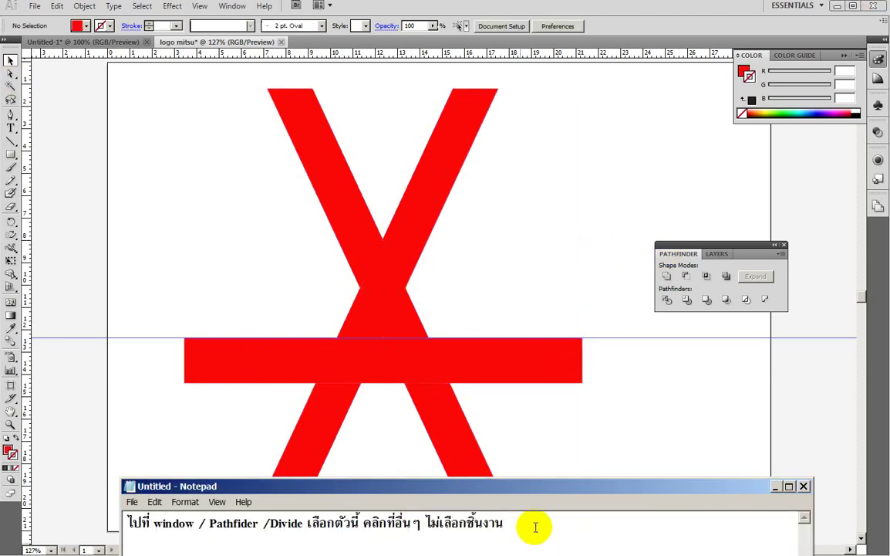
text( / ใ)
text(ช้เคร)
text(ื่องมือชื่)
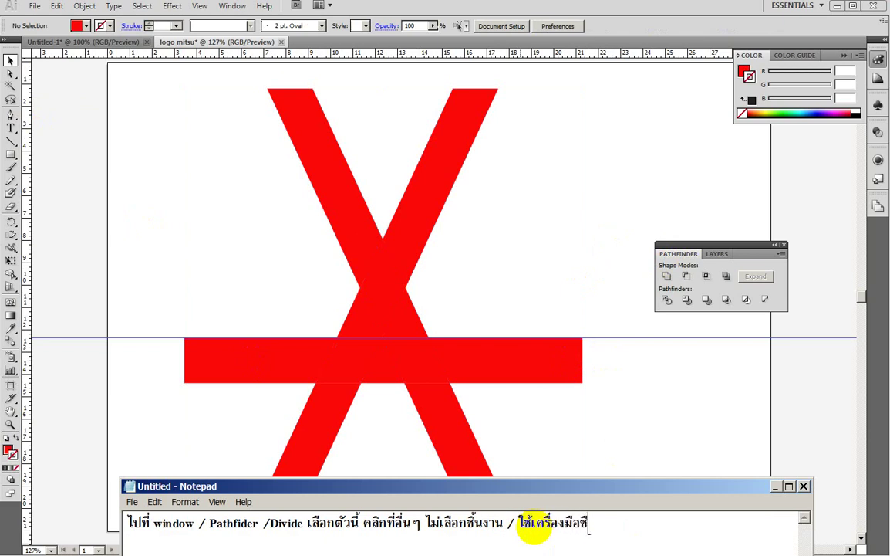
text(อ)
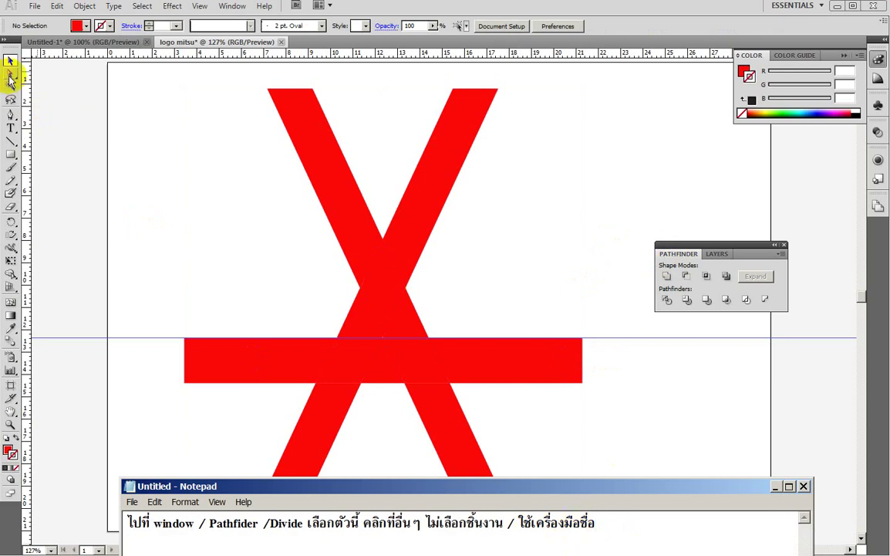
click(69, 102)
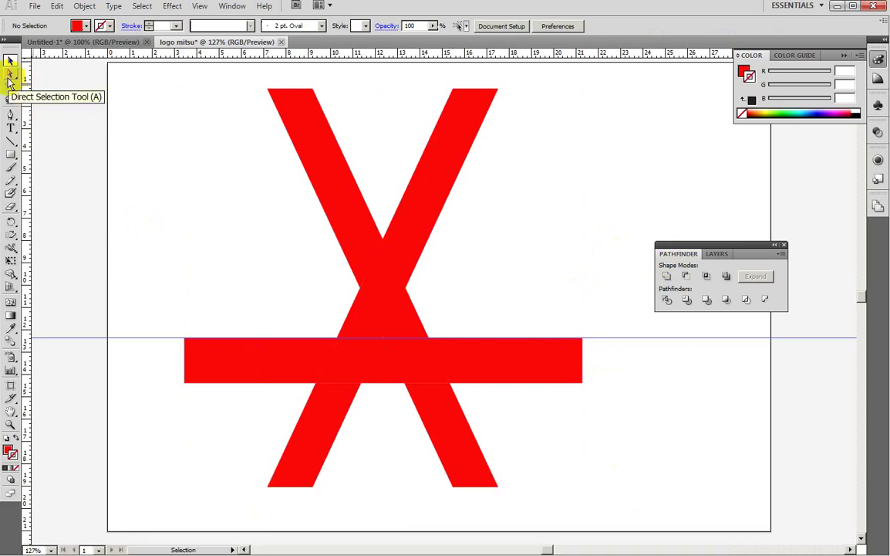
click(556, 553)
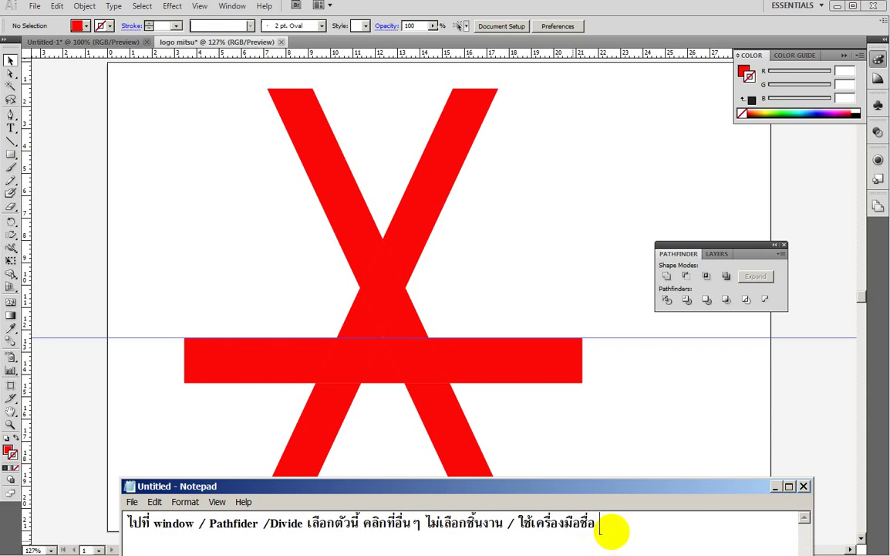
text(di)
text(rec)
text(t s)
text(election)
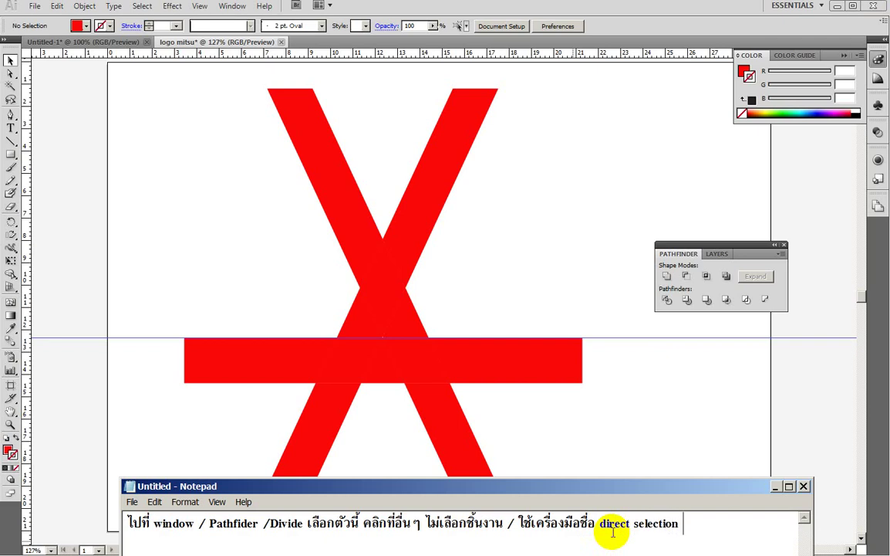
text(เลือกชิ้น)
text(ที่)
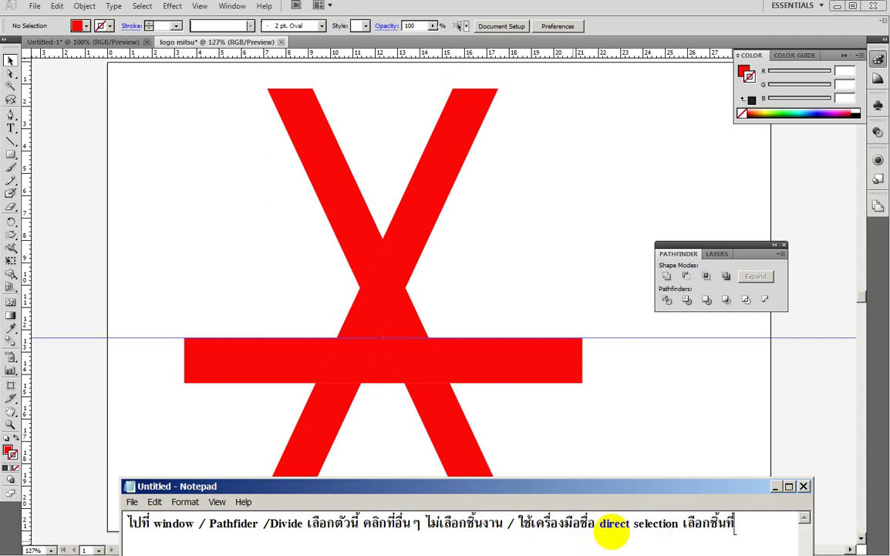
text(ไม่เกี่ยว)
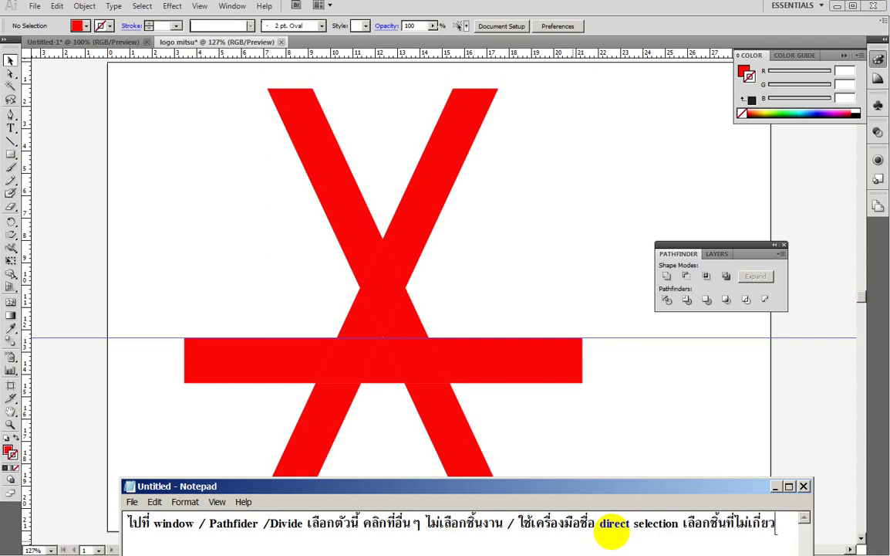
text( ลบที่)
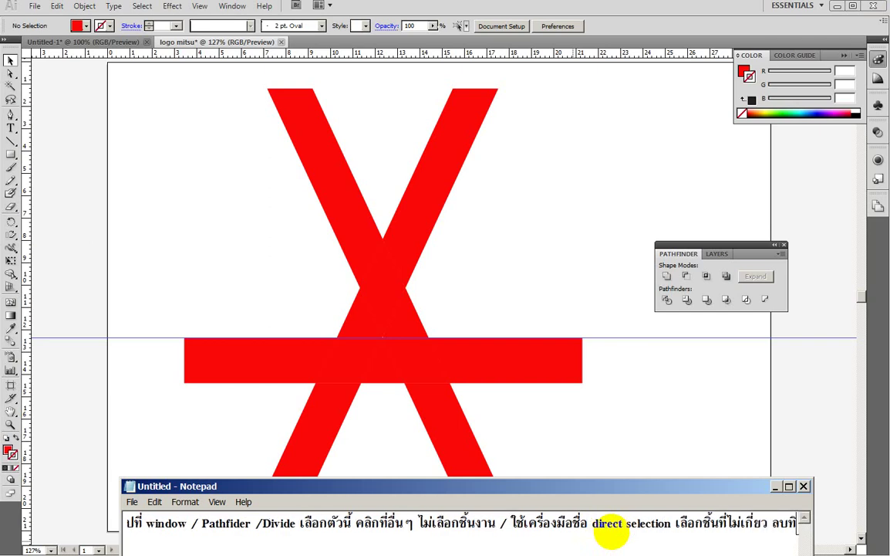
text(้ง)
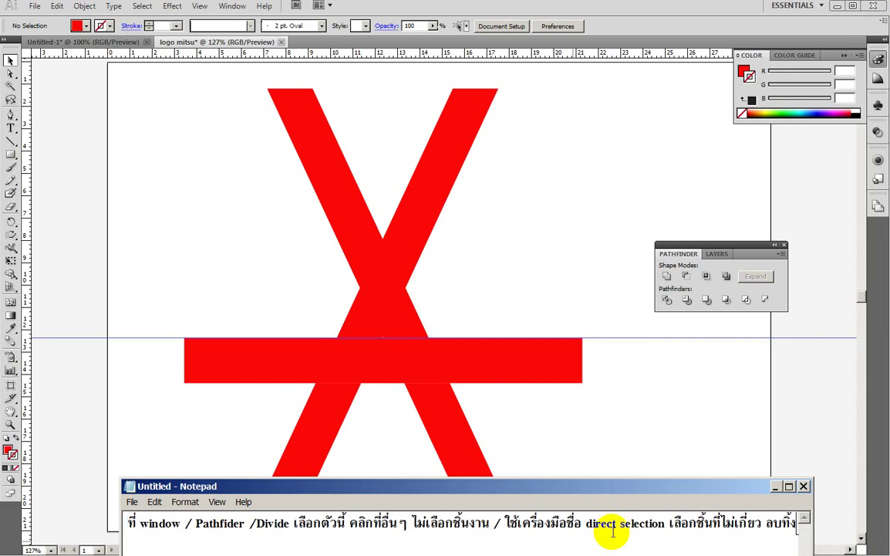
text(ไป)
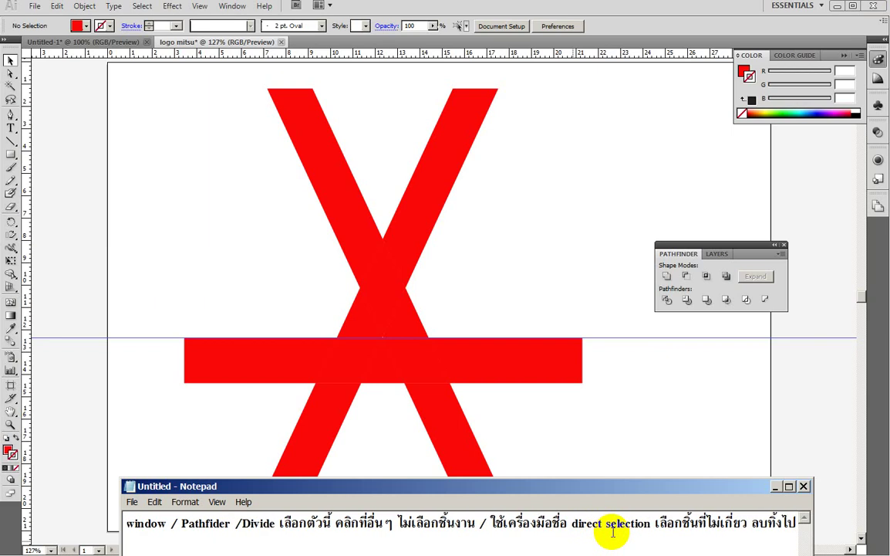
click(373, 350)
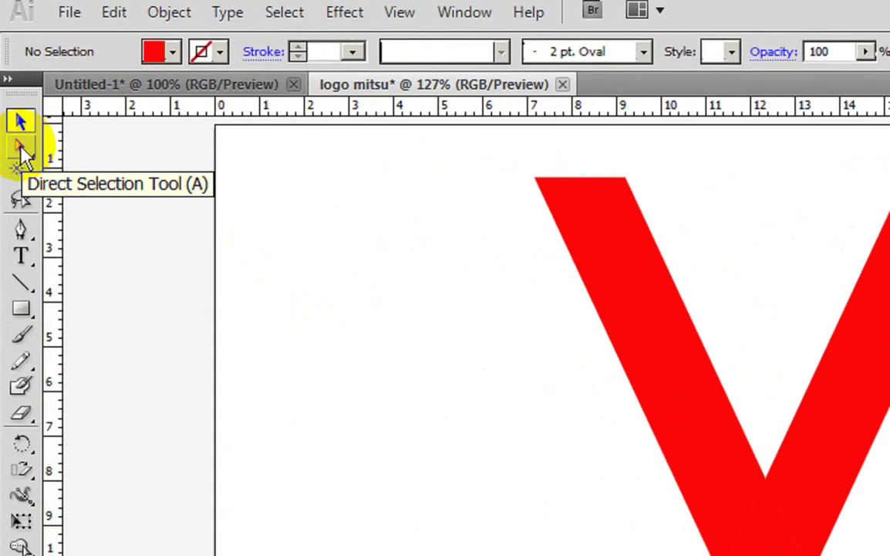
With Direct Selection, delete both upper diagonal bar pieces, the right bar end and lower-right leg.
click(21, 149)
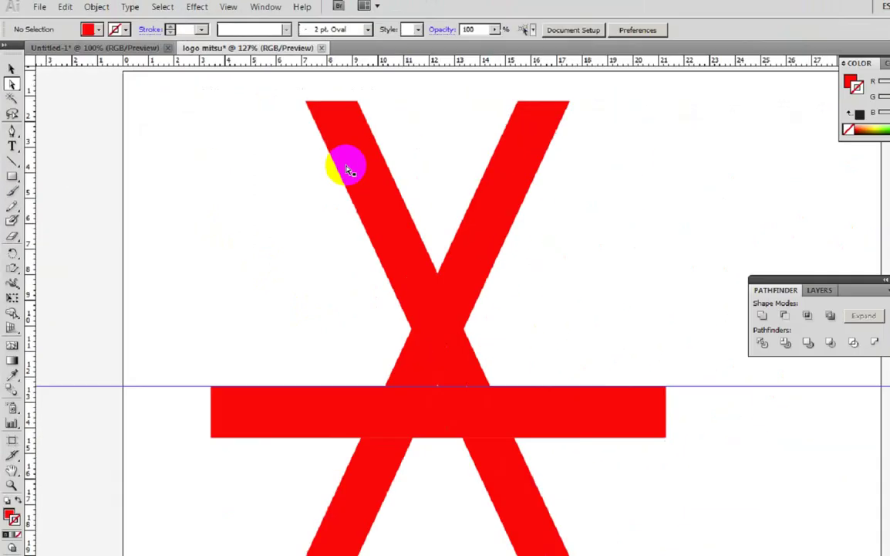
click(349, 170)
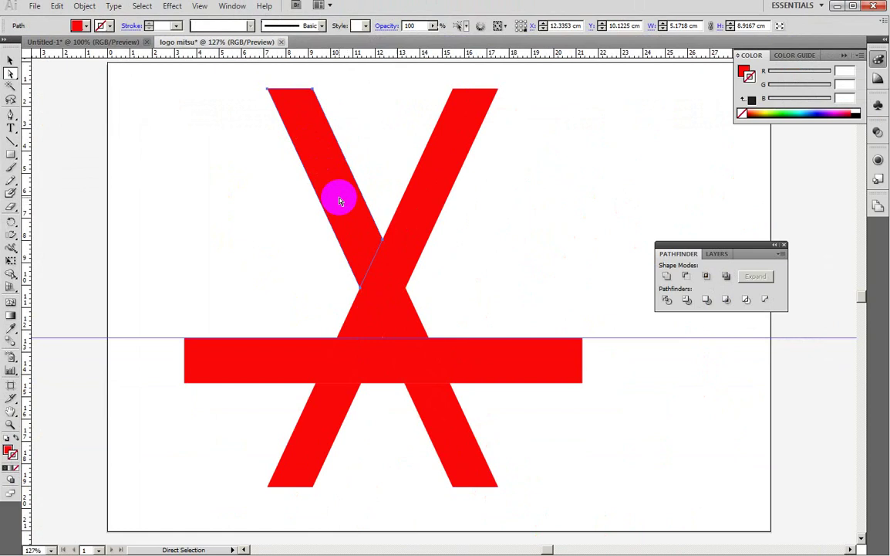
key(Delete)
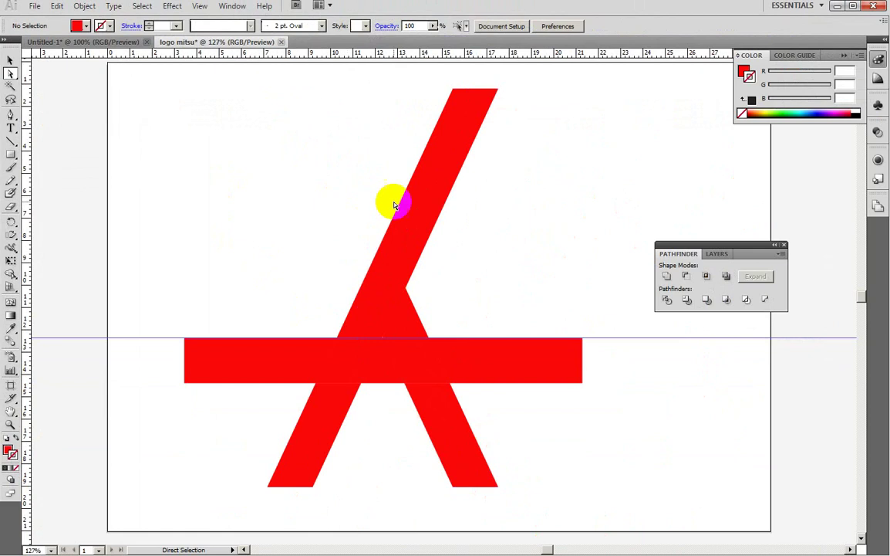
click(433, 197)
key(Delete)
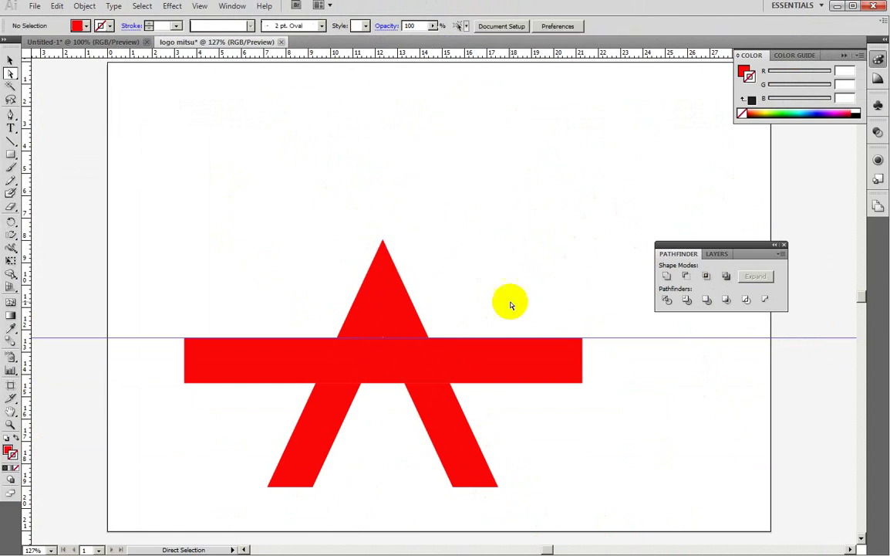
click(533, 367)
key(Delete)
click(471, 455)
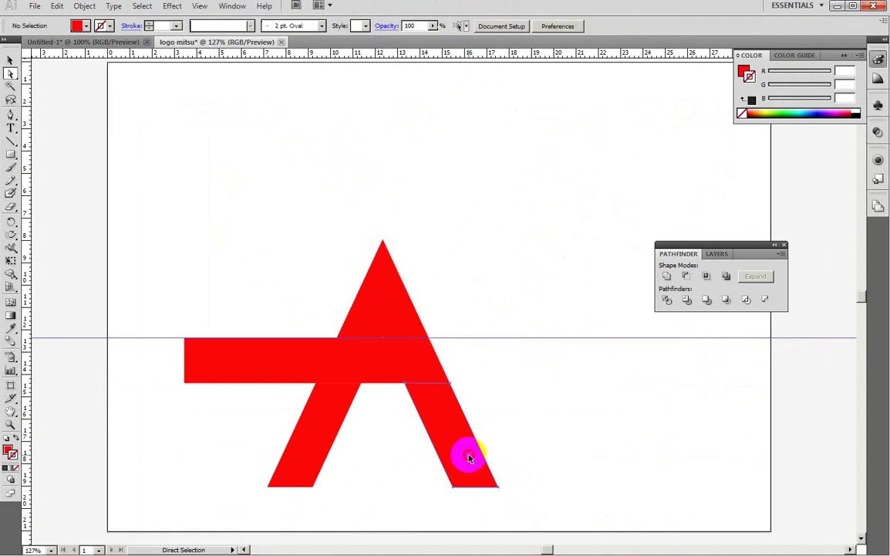
key(Delete)
Delete the lower-left leg, left bar end and triangle pieces, leaving only three diamonds.
click(298, 447)
key(Delete)
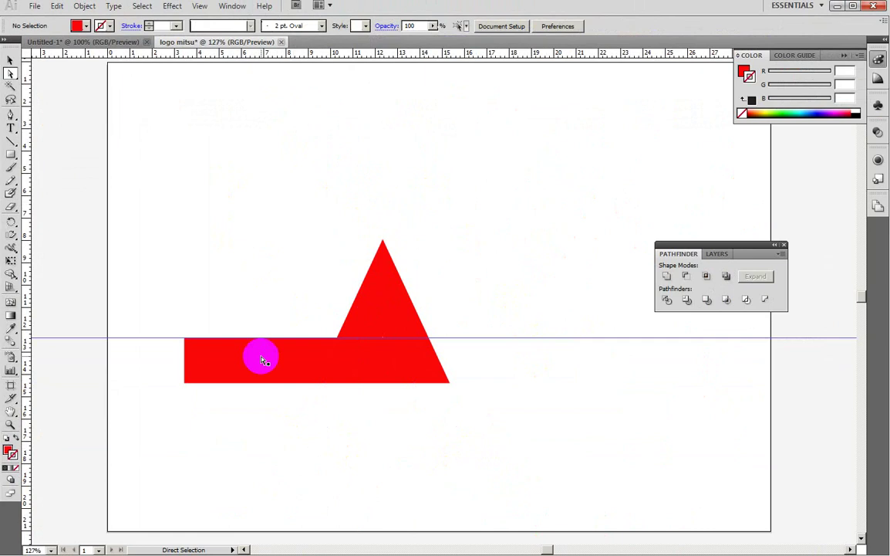
click(255, 345)
key(Delete)
click(354, 324)
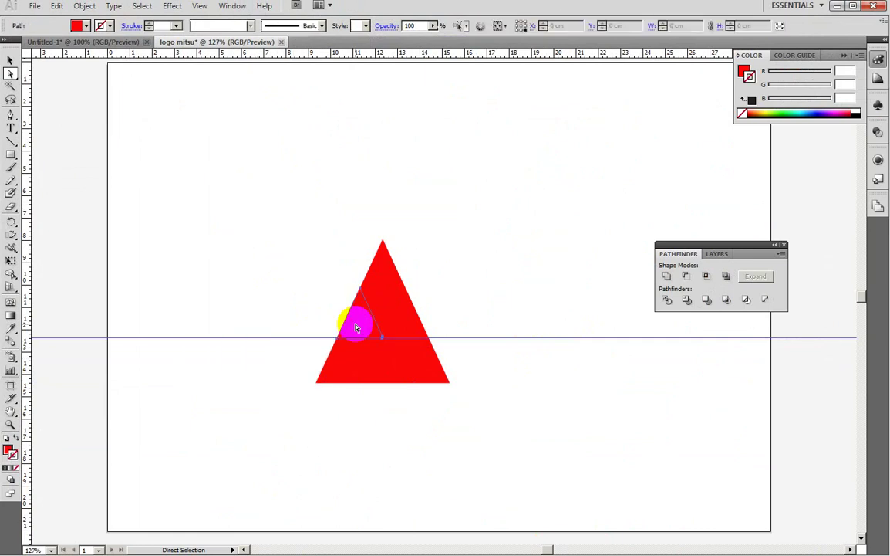
key(Delete)
click(413, 328)
key(Delete)
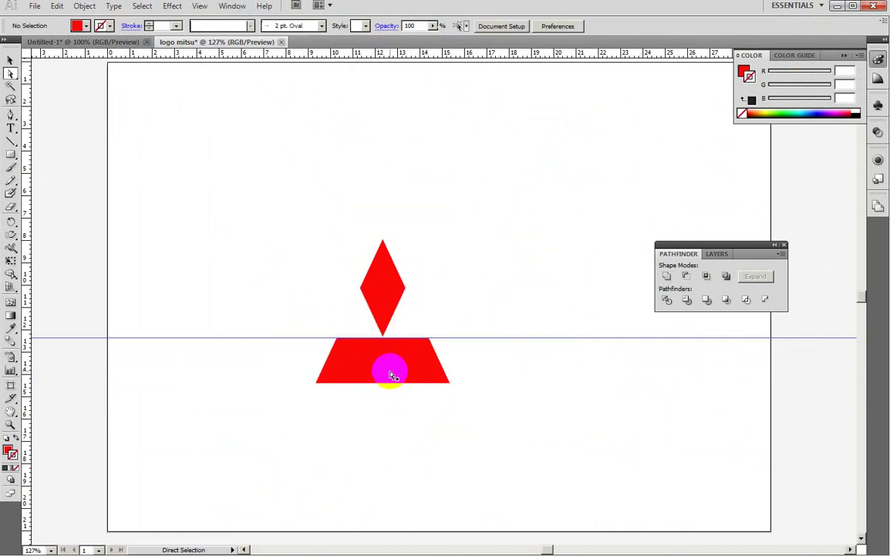
click(387, 367)
key(Delete)
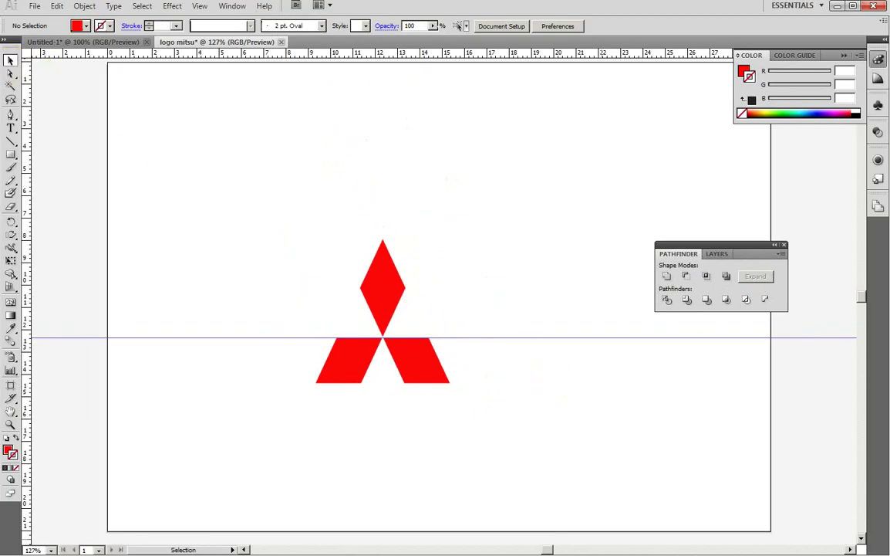
Replace the note with 'จะได้ตามภาพ จบแล้ว ง่ายดีเนาะ ลองฝึก ๆ กันดูนะ' and the tip 'ถ้ามันสูงไป จับ กด ลงได้ เช่น'.
key(alt+Tab)
key(ctrl+a)
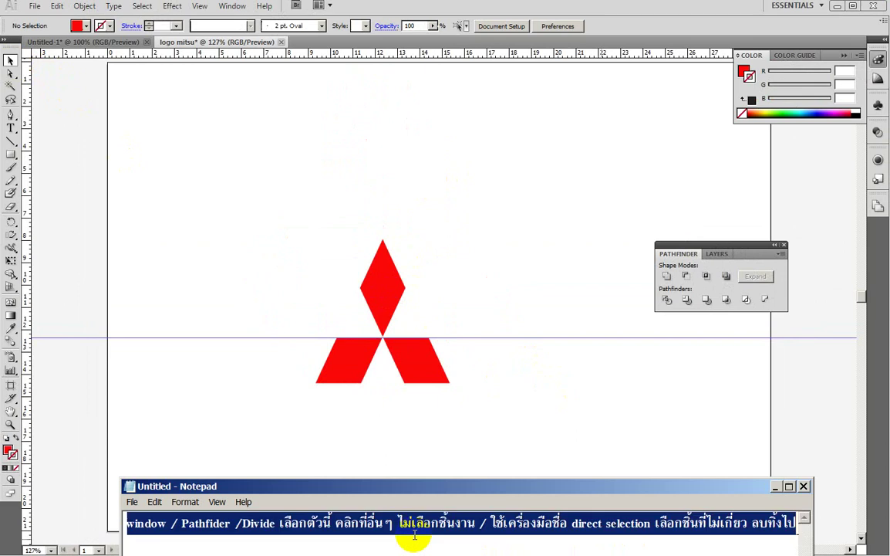
key(Delete)
text(จ)
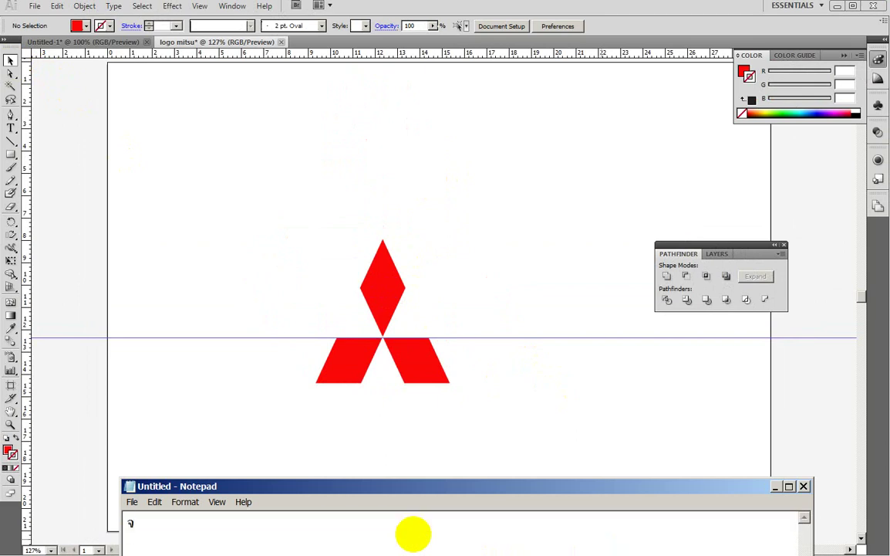
text(ะได้ตาม)
text(ภาพ)
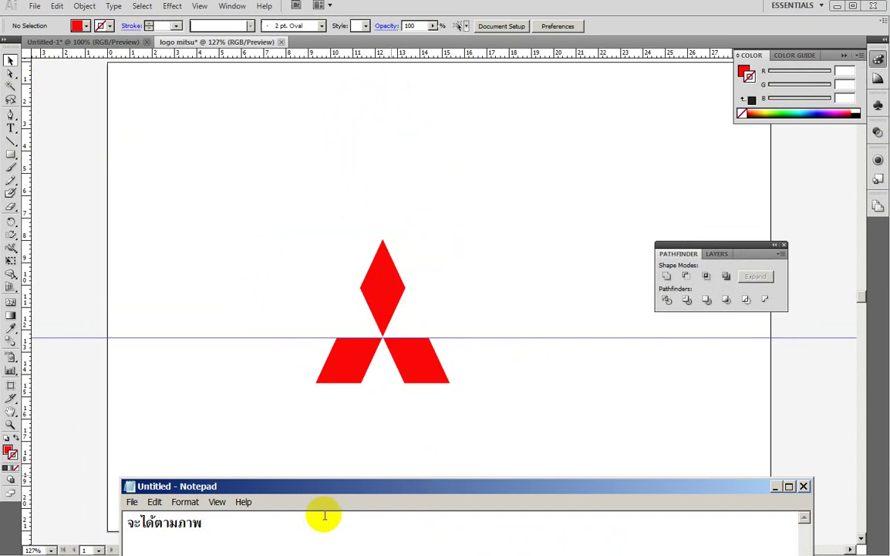
text( จบแล้ว )
text(ง่ายดี)
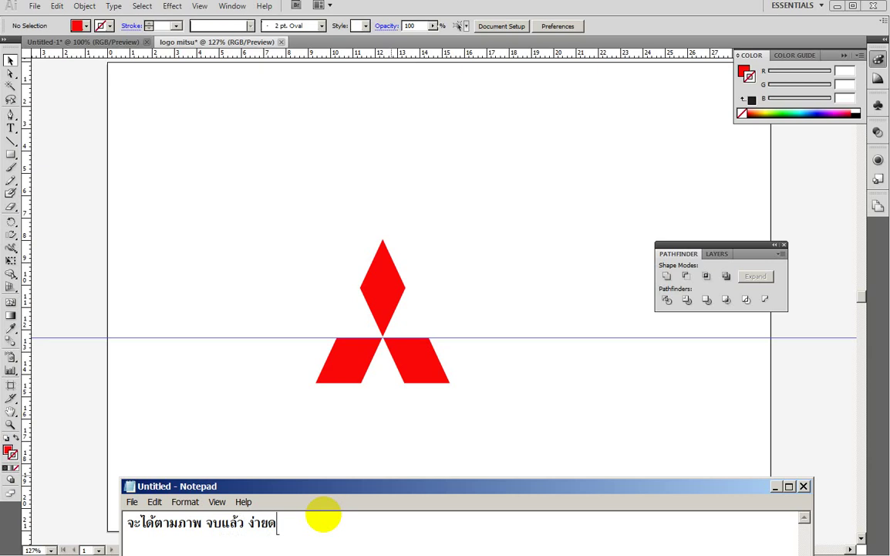
text(เนาะ)
text( ลองฝ)
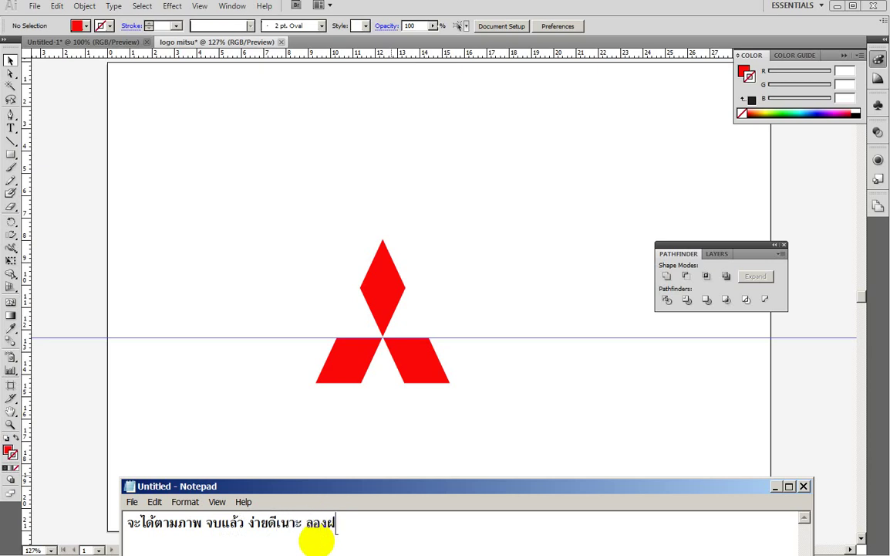
text(ึก ๆ กัน)
text(ดูนะ)
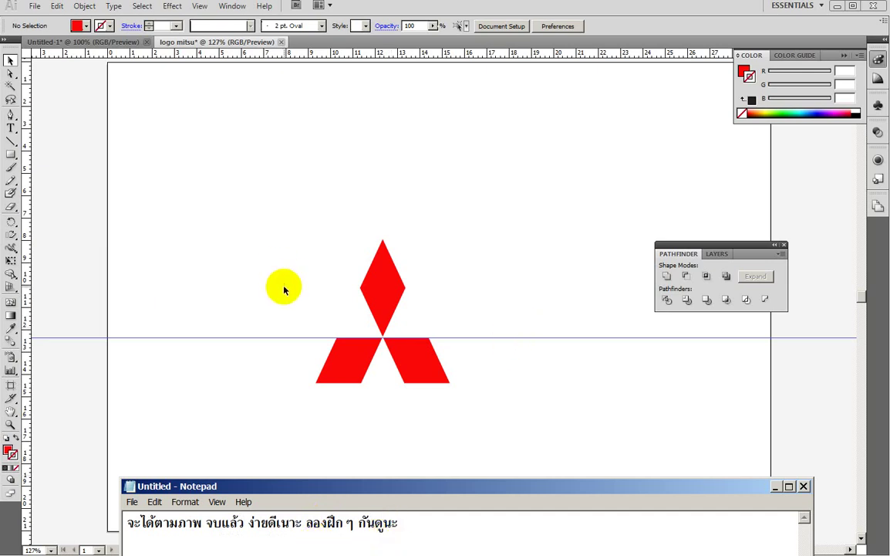
click(421, 523)
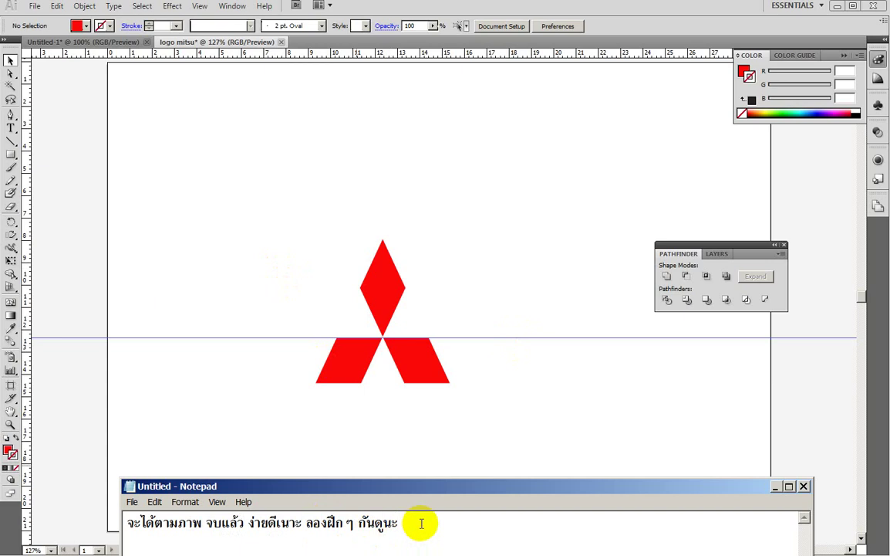
text(/ ถ)
text(้ามันสู)
text(งไป จับ)
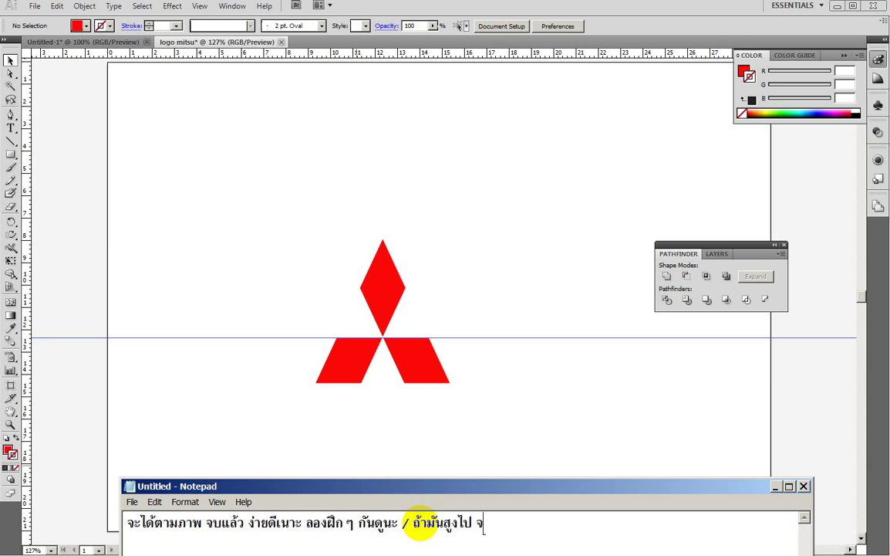
text( กด)
text( ลงได้)
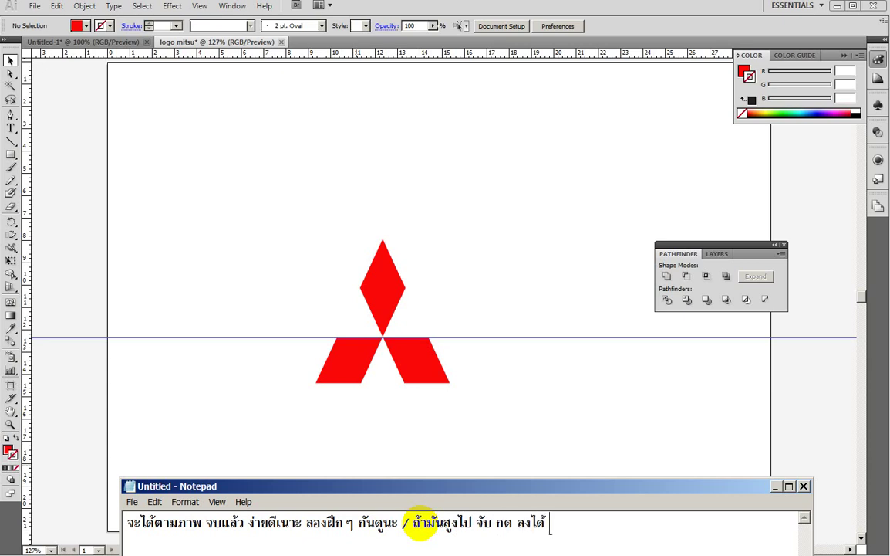
text( เช่น)
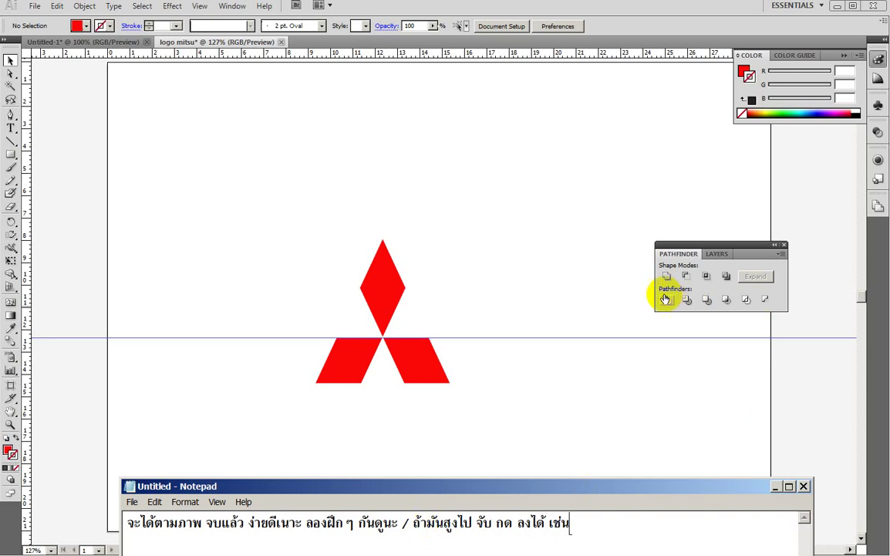
Select the whole three-diamond logo and drag its top-middle handle down to shorten it.
click(621, 335)
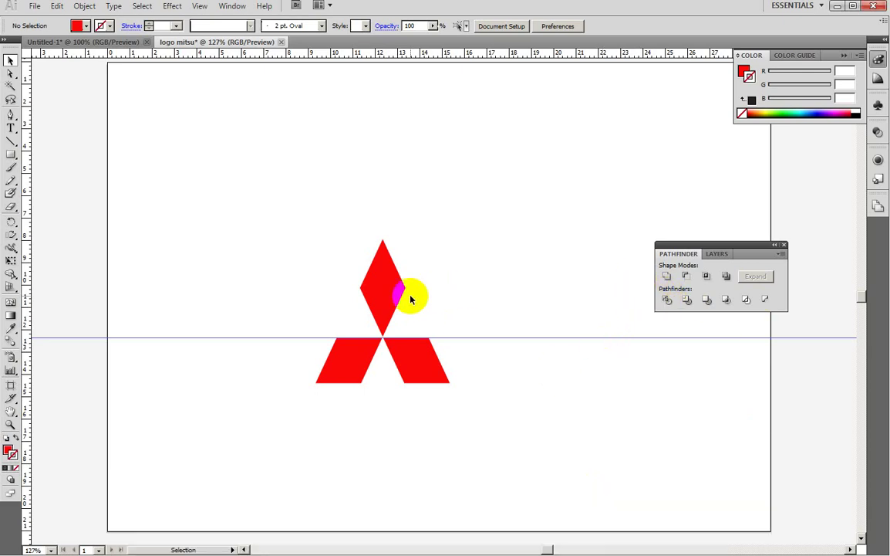
drag(278, 224, 503, 437)
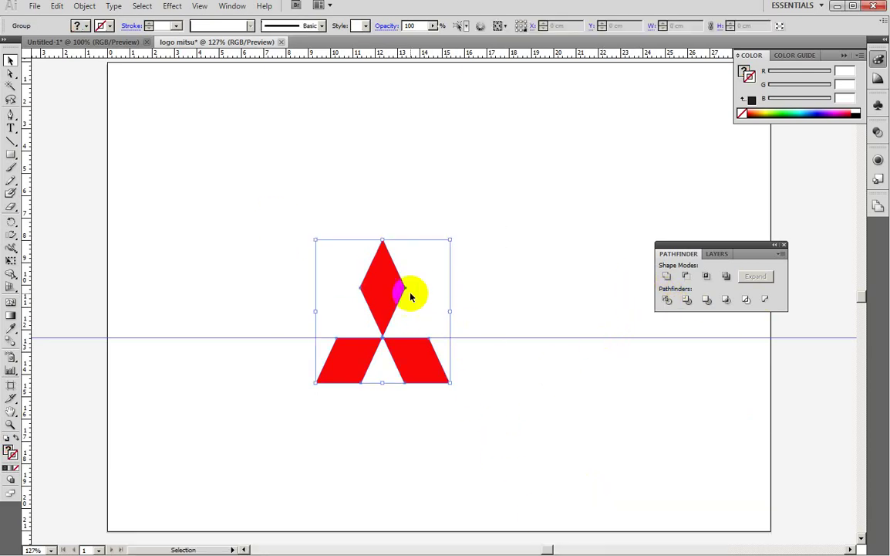
drag(383, 240, 387, 256)
click(558, 351)
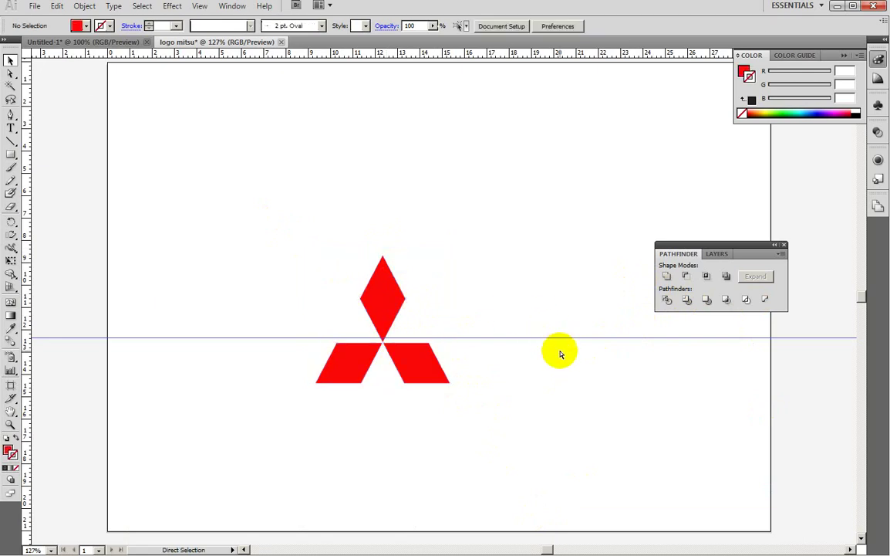
key(ctrl+plus)
key(ctrl+plus)
key(ctrl+plus)
drag(573, 357, 608, 260)
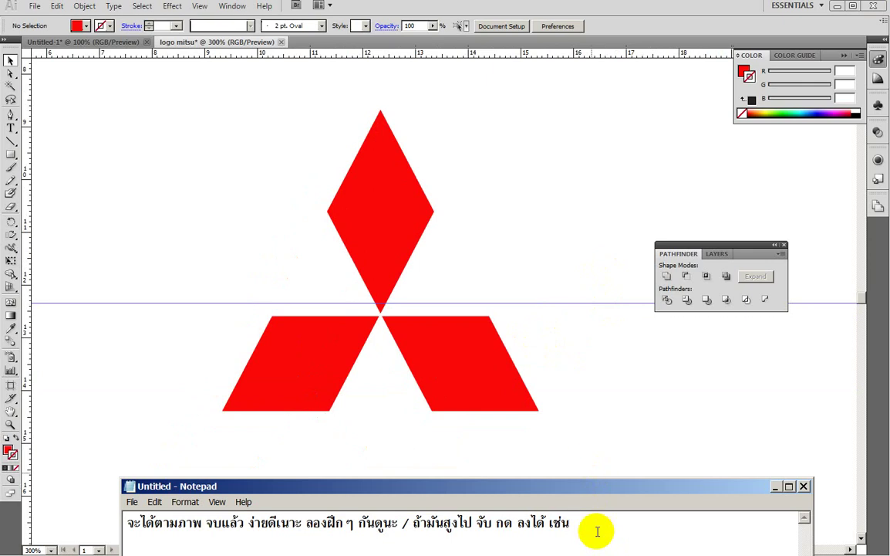
Replace the note with the zoom tip 'เวลาซูมอิน กด Ctrl+', removing stray characters.
key(ctrl+a)
key(Delete)
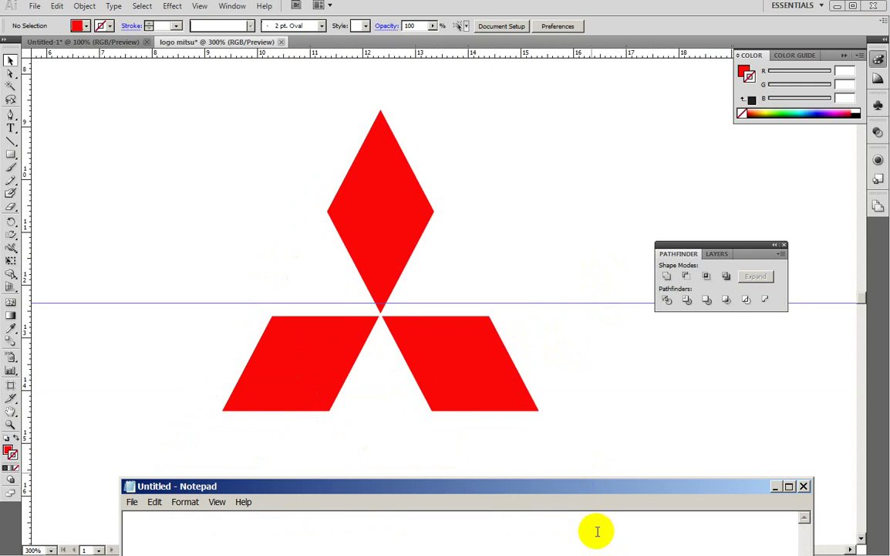
text(เวล)
text(า)
text(ซู)
text(มอิน ก)
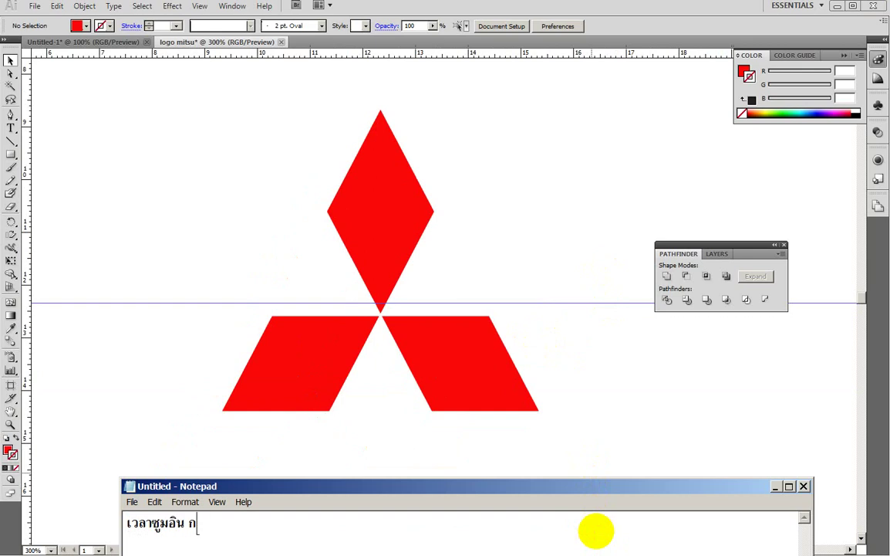
text(ด Ctr)
text(l+)
text( +  ot)
key(BackSpace)
key(BackSpace)
key(BackSpace)
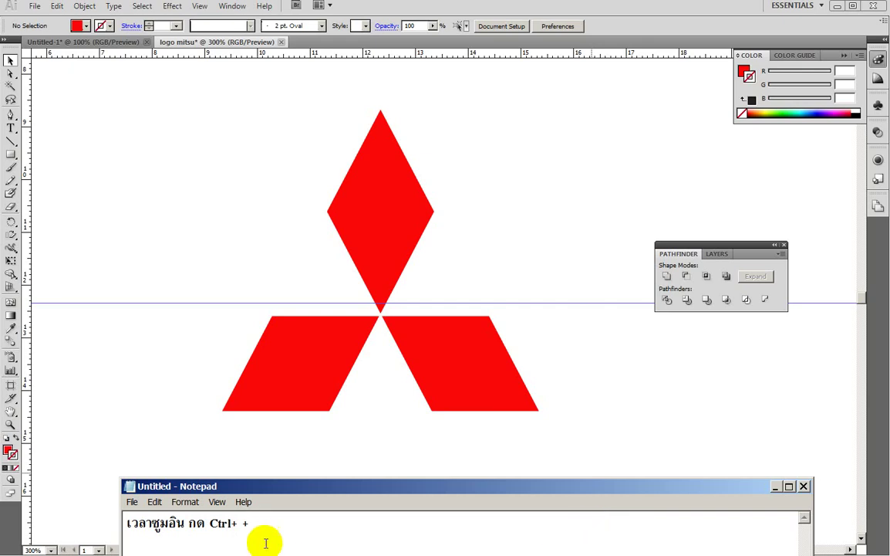
double_click(244, 526)
key(BackSpace)
text(])
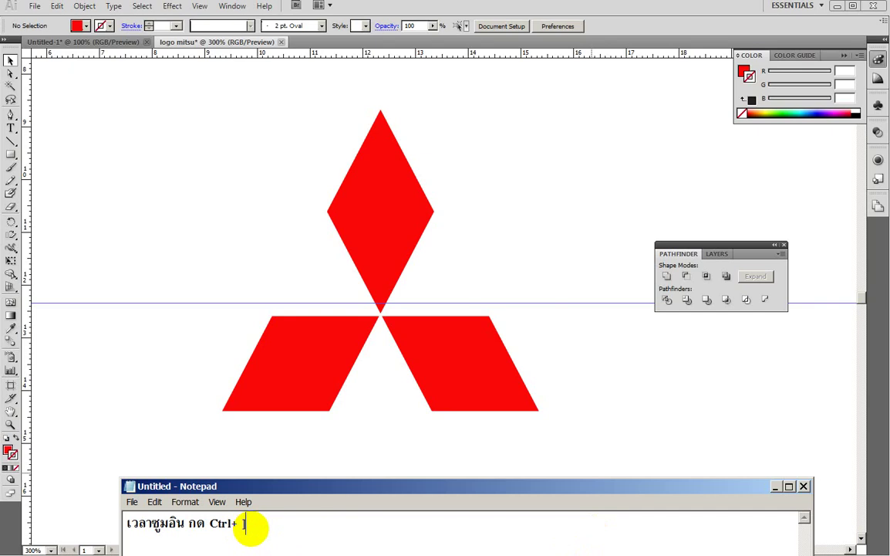
Switch to the Selection tool, zoom further into the logo, and finish the note with '+ นะ'.
click(364, 404)
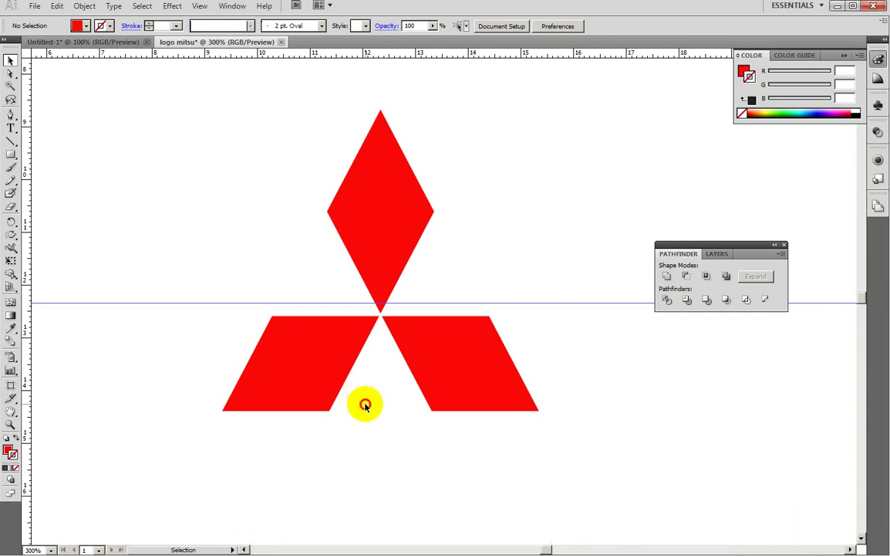
key(v)
key(ctrl+plus)
click(386, 551)
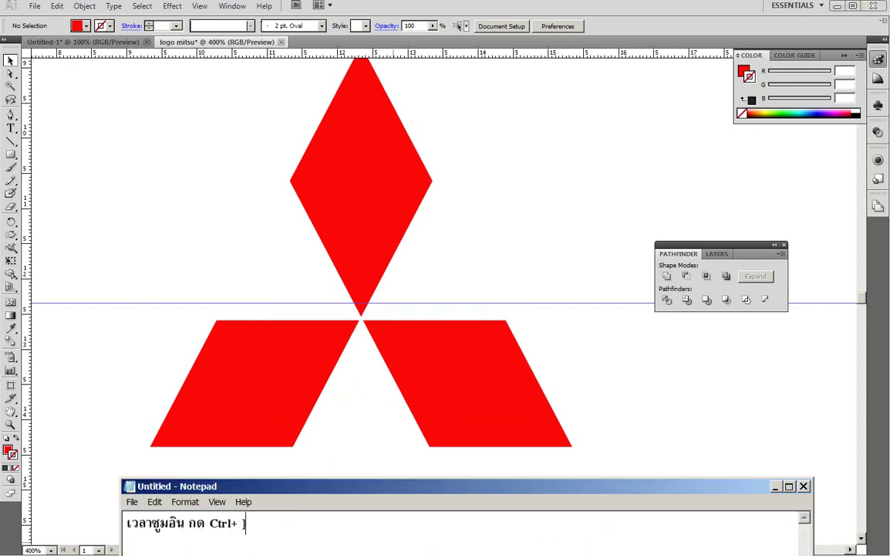
text(+)
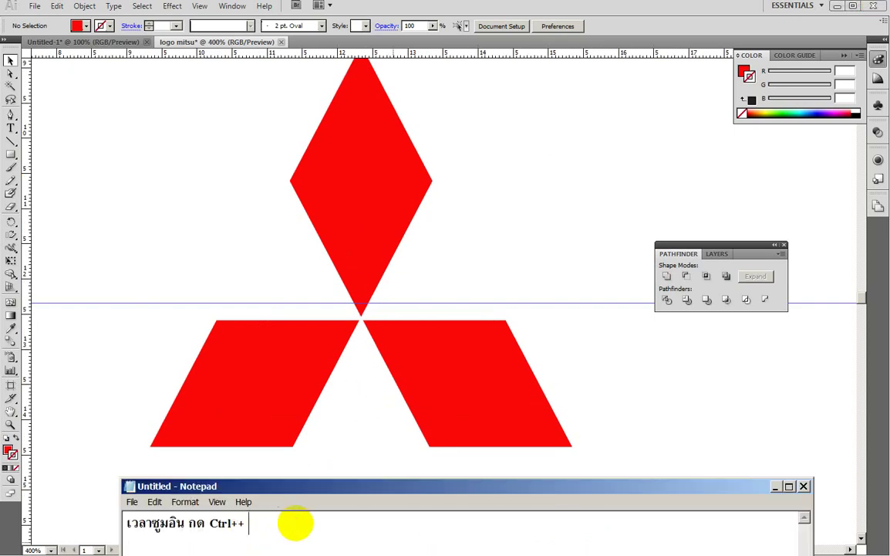
text( นะ)
Add the zoom-out tip 'ตรงข้าม เวลาย่อลง กด Ctrl+- จะย่อลง แบบนี้' to the note.
click(397, 377)
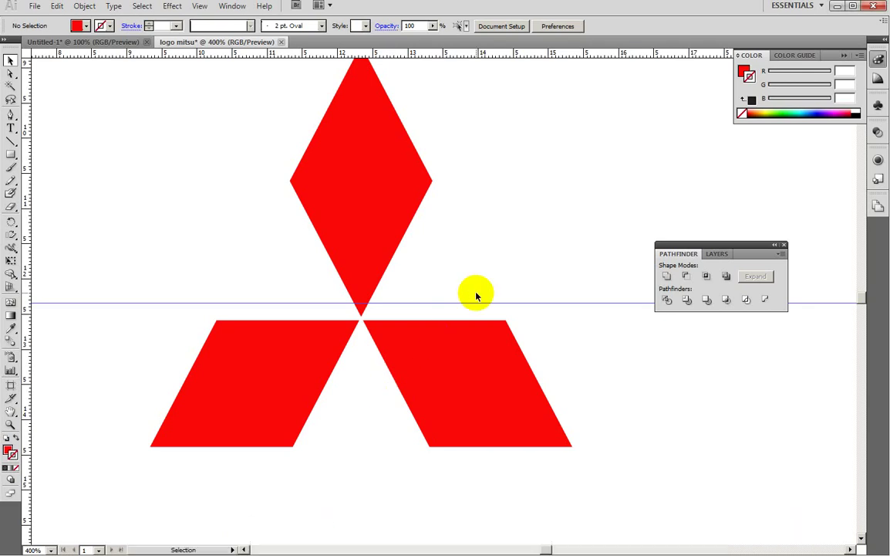
click(412, 423)
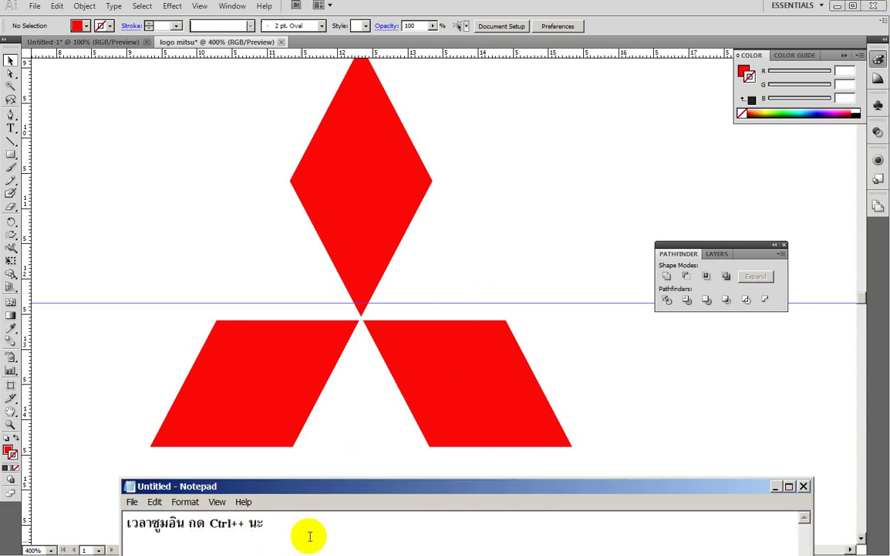
click(306, 533)
text(ต)
text(รงข้าม )
text(เวลา)
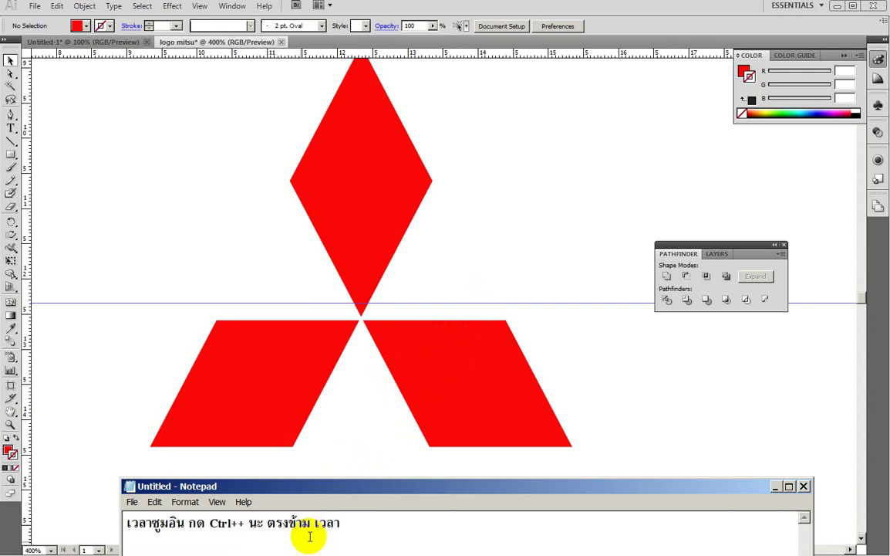
text(ย่อลง กด )
text(Ctrl)
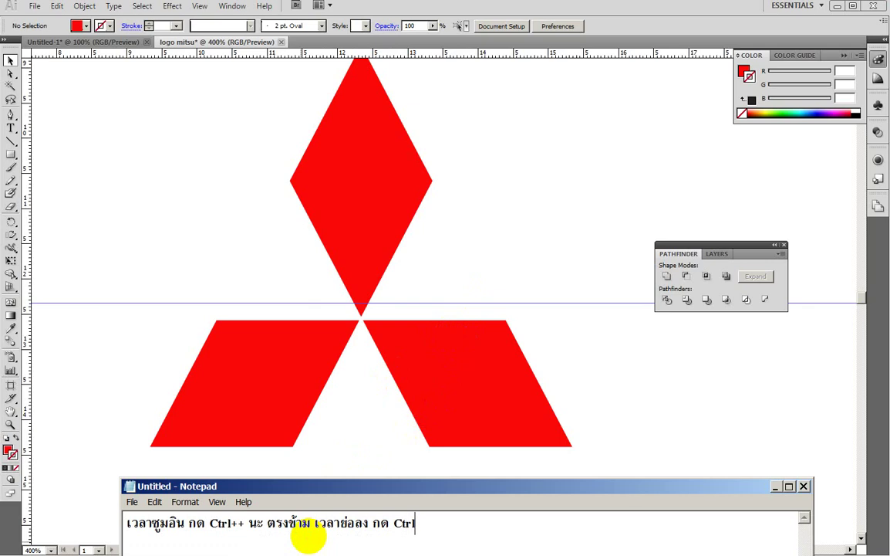
text(+-)
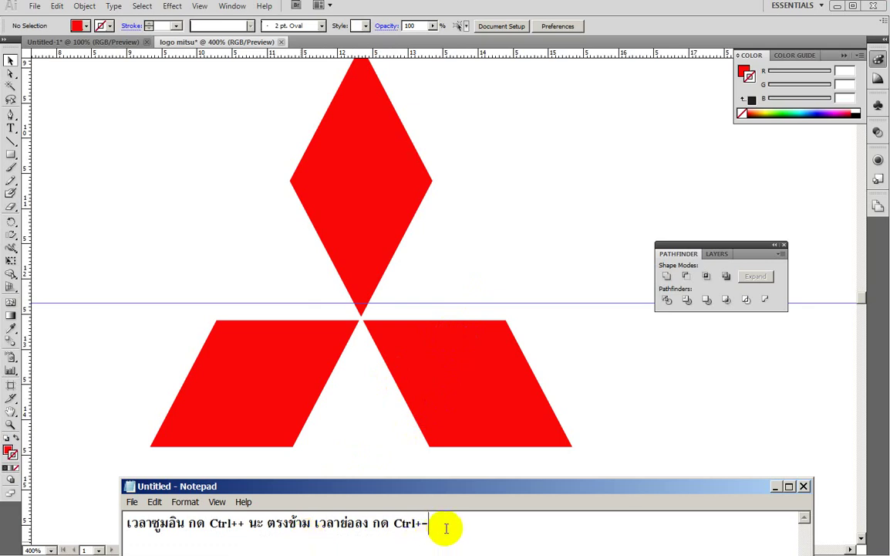
text( Otpjv)
key(BackSpace)
key(BackSpace)
key(BackSpace)
key(BackSpace)
text(จะย่อล)
text(บง)
key(BackSpace)
key(BackSpace)
key(BackSpace)
text(ลง แบบ)
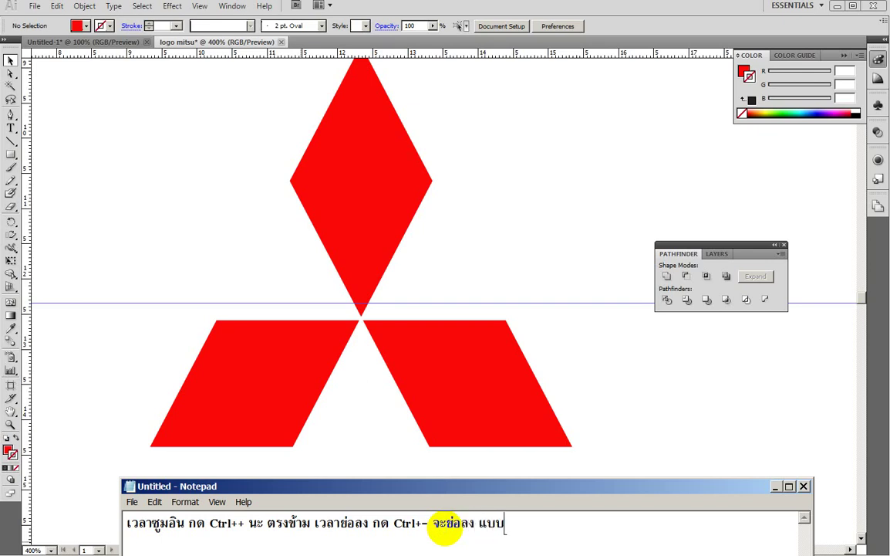
text(นี้)
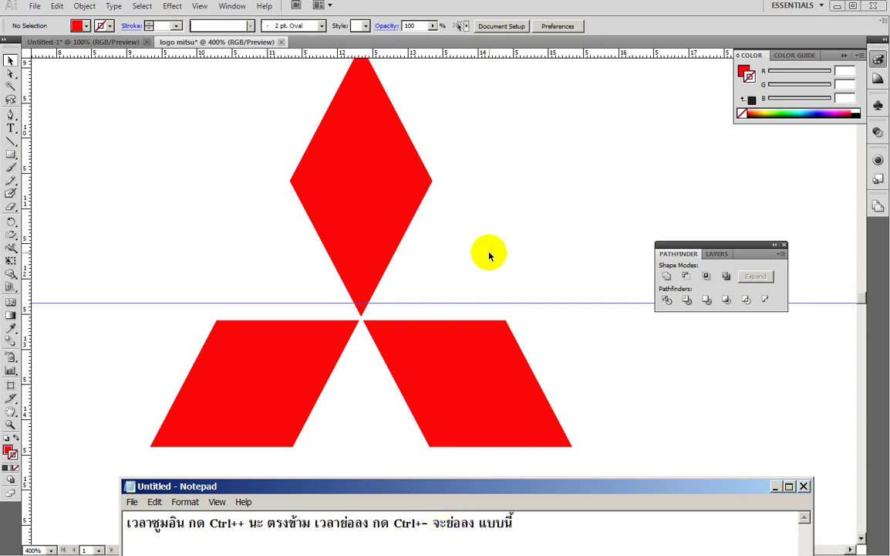
Zoom the canvas out to 200% and back to 400%, then recentre the logo.
click(510, 346)
key(ctrl+minus)
key(ctrl+minus)
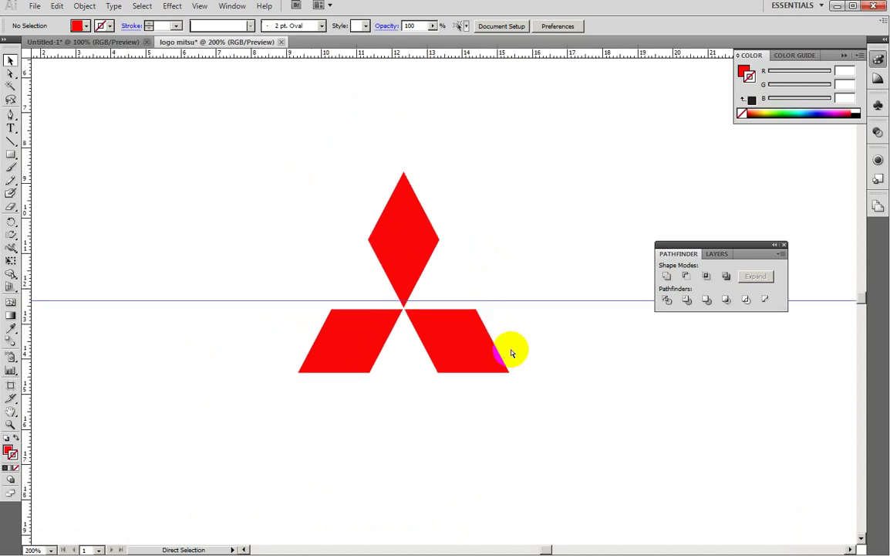
key(ctrl+plus)
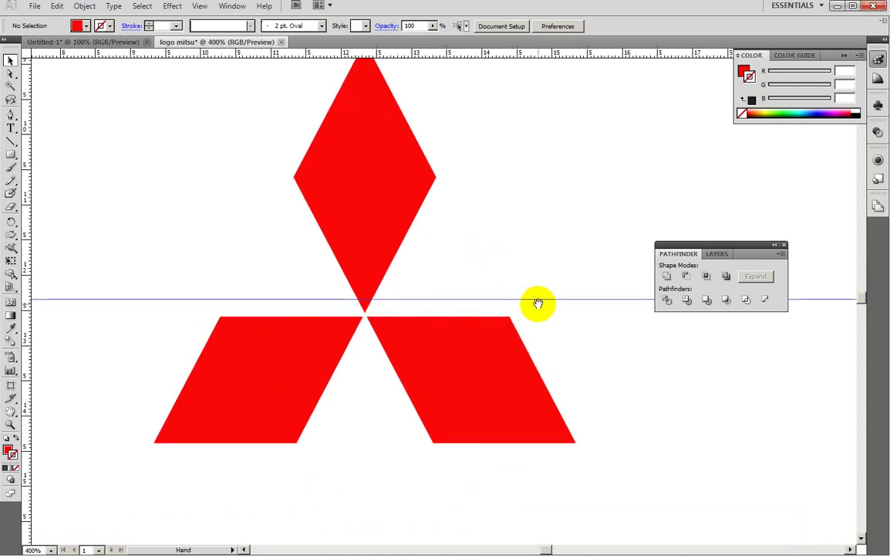
drag(536, 302, 588, 370)
key(alt+Tab)
mouse_move(511, 523)
mouse_down()
mouse_move(125, 523)
mouse_move(633, 524)
mouse_up()
click(209, 523)
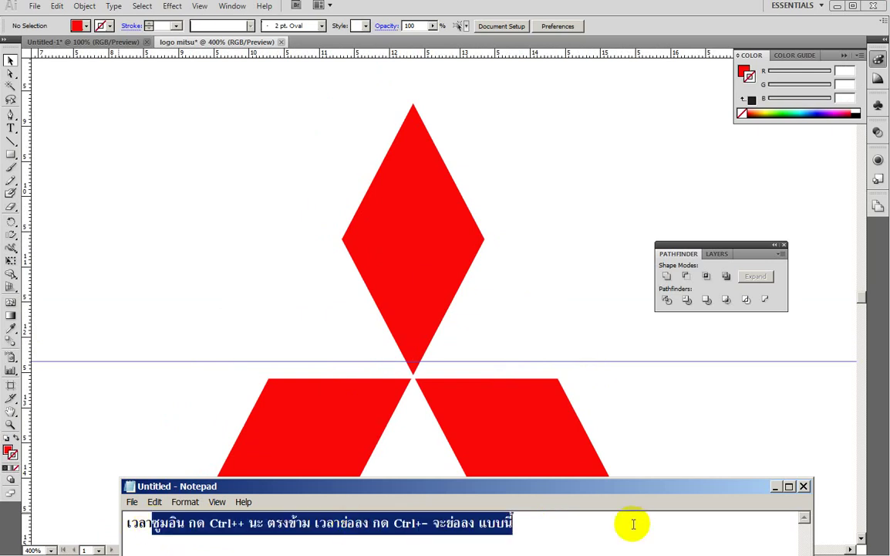
Start the guide tip 'เอาเส้นไกด์ออกไปกด' and toggle the blue guide off and on with Ctrl+;.
text(เอาเ)
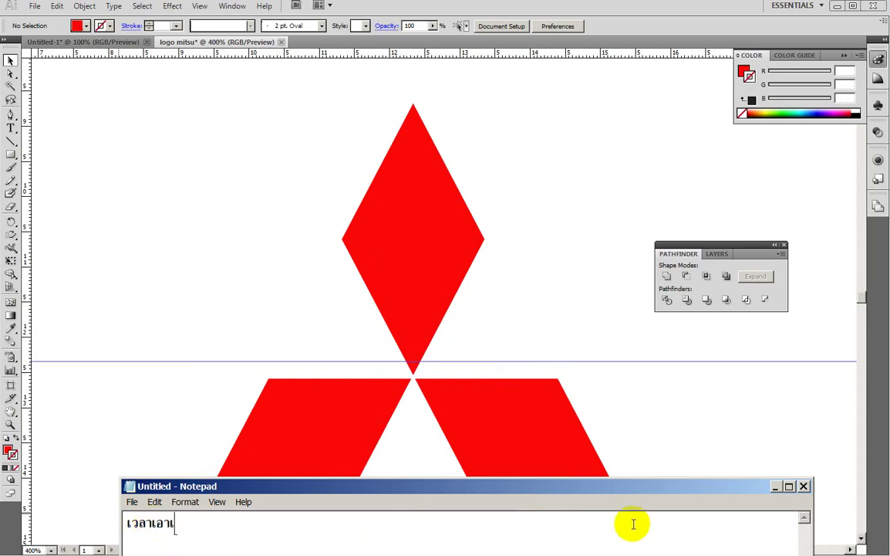
text(ส้นไกด)
text(์ออกไป)
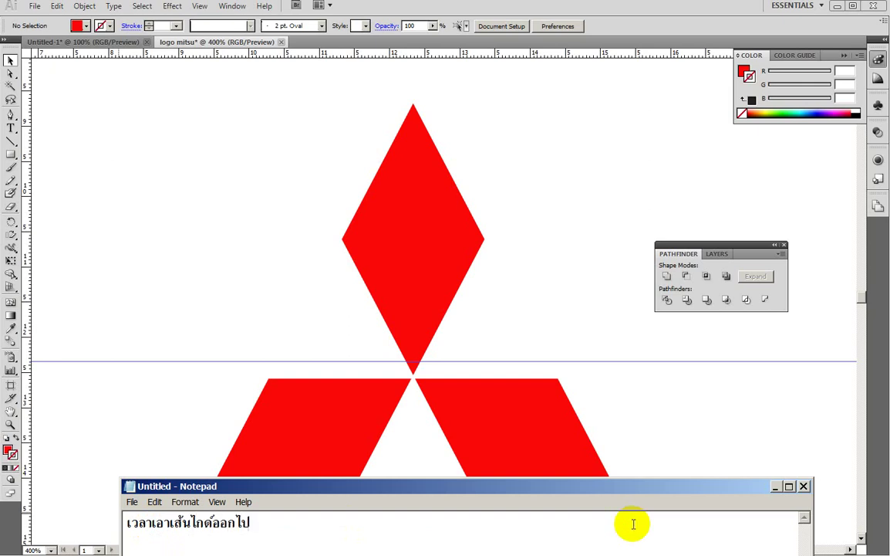
text(กด)
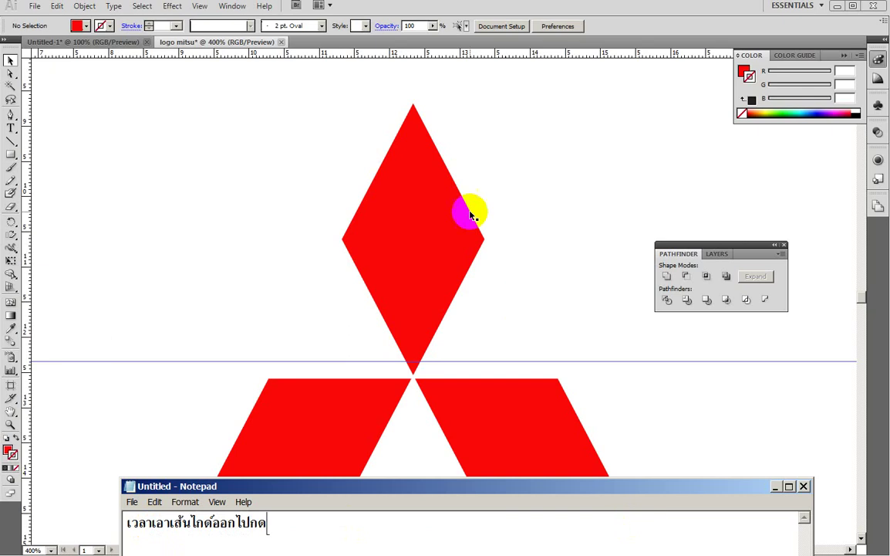
click(342, 209)
key(ctrl+semicolon)
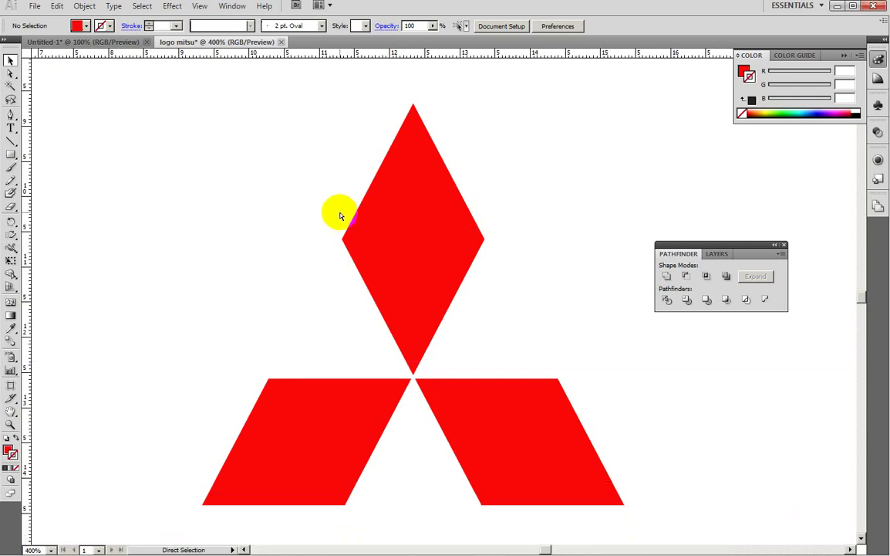
key(ctrl+semicolon)
Finish the note with 'Ctrl+ว เช่น' and recentre the logo on the guide-free canvas.
key(alt+Tab)
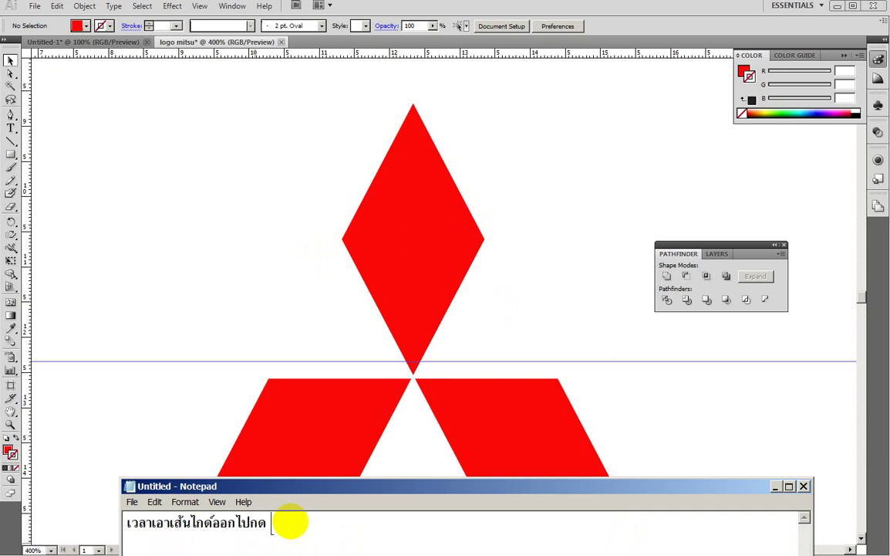
text(Ctr)
text(l+)
text(ว)
text(เช้น)
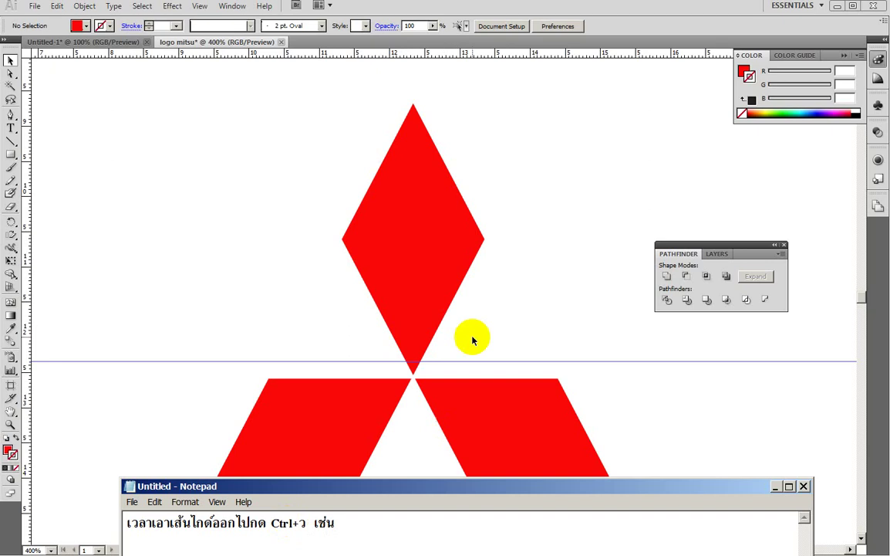
click(327, 300)
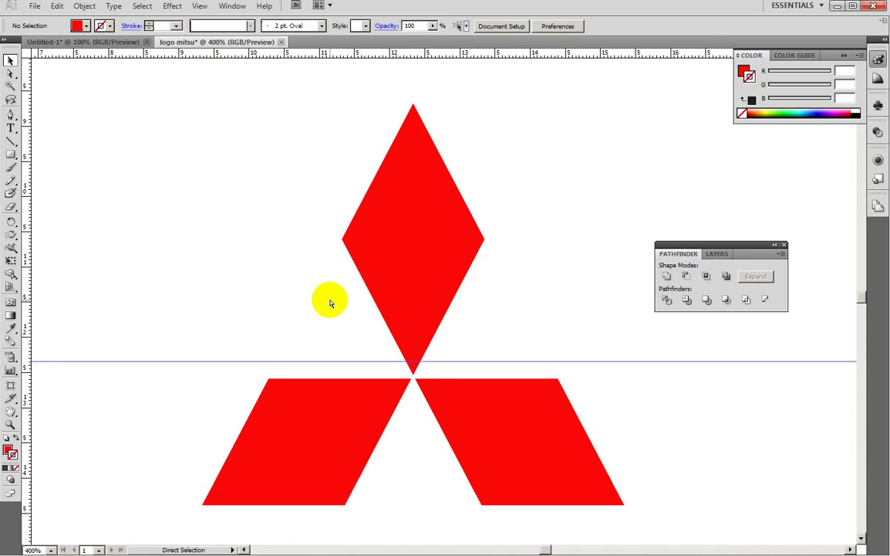
key(space)
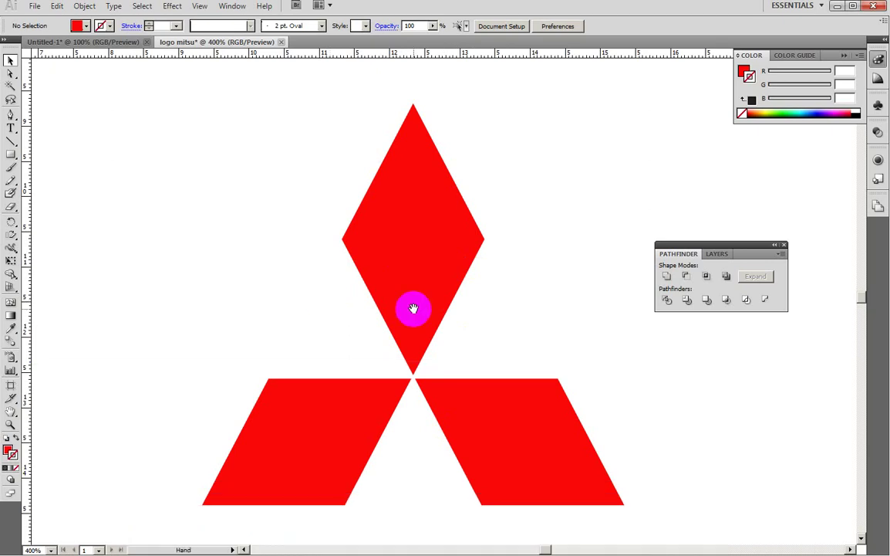
drag(413, 309, 499, 320)
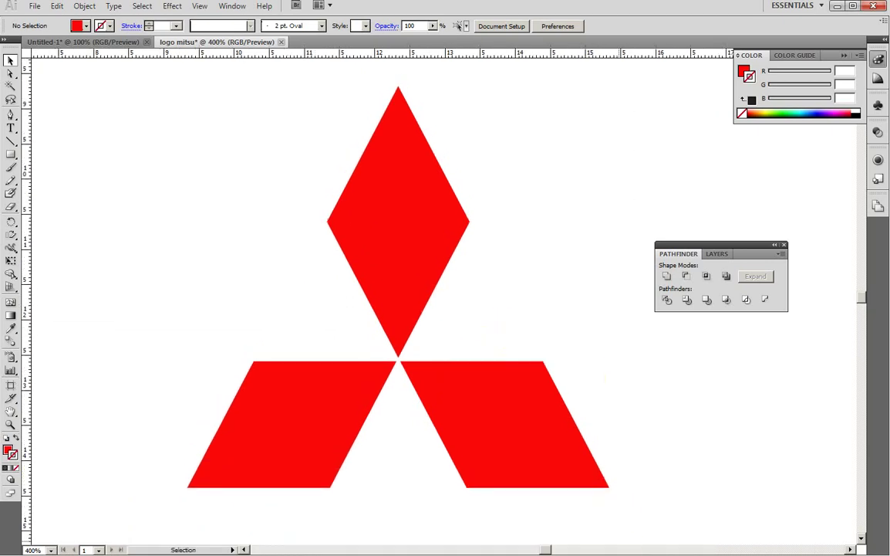
drag(429, 520, 93, 532)
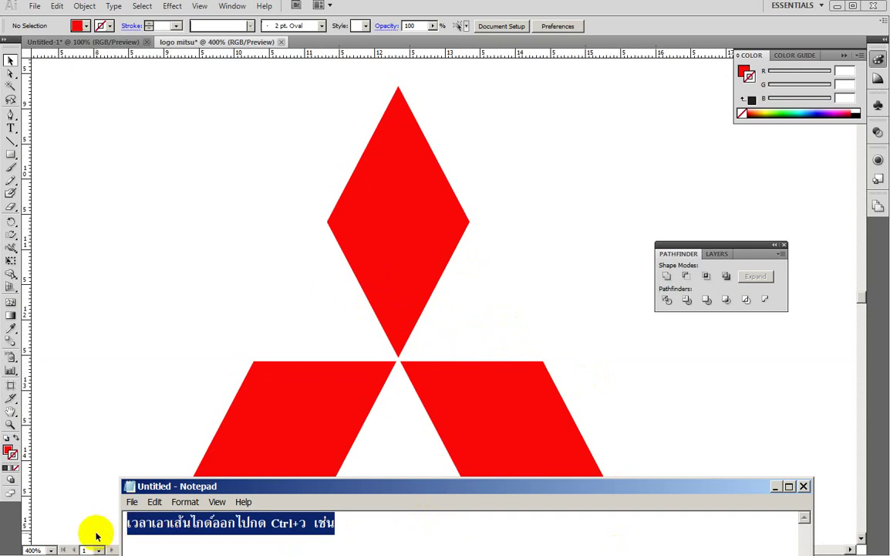
Write 'จบแล้วครับ ขอบคุณที่รับชมครับ' in Notepad, then show the Untitled-1 logo poster with panels hidden.
text(จบแล้ว)
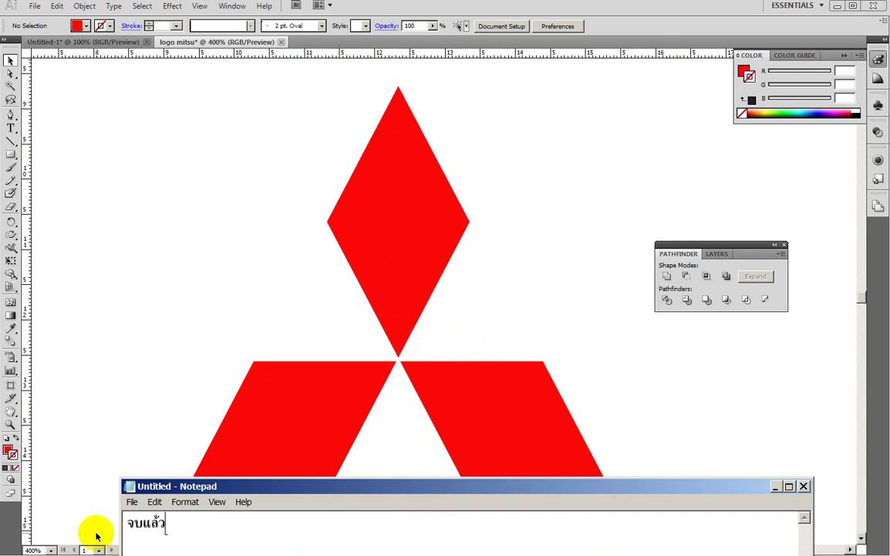
text(ครับ )
text(ขอบคุณที่)
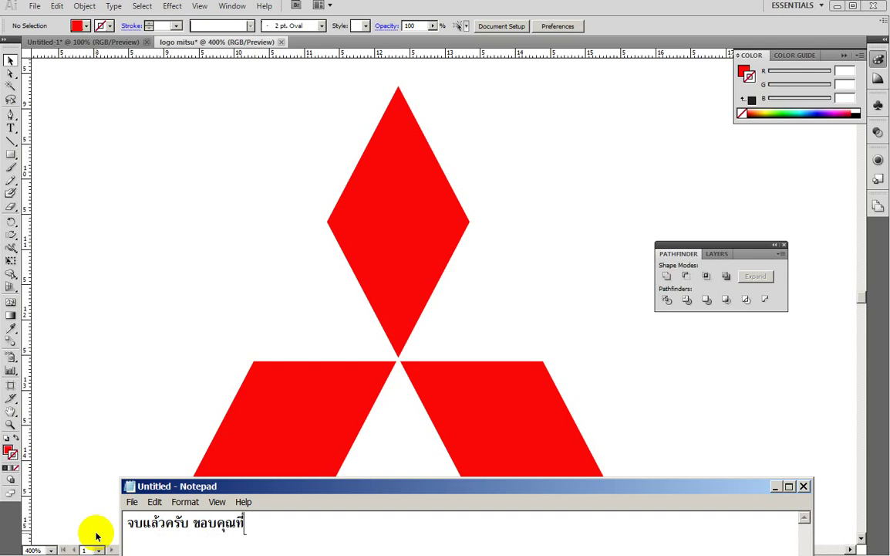
text(รับชมครั)
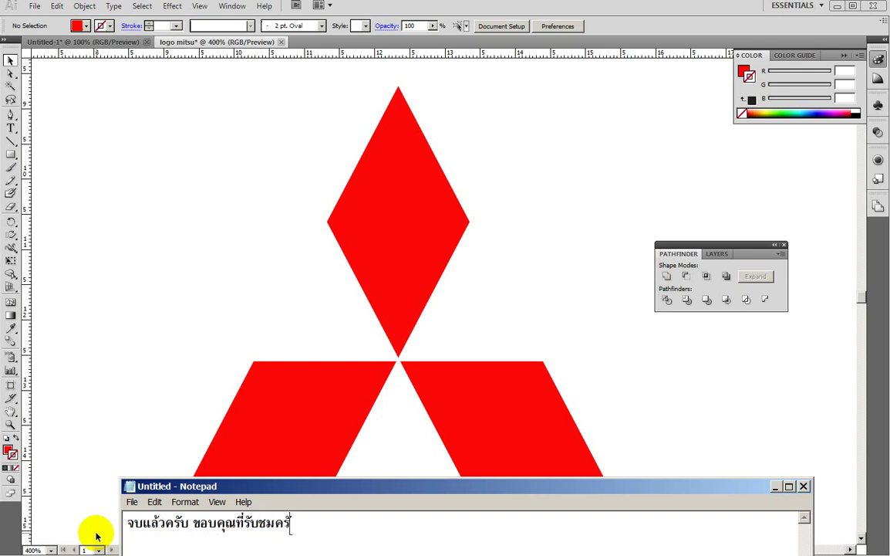
text(บ)
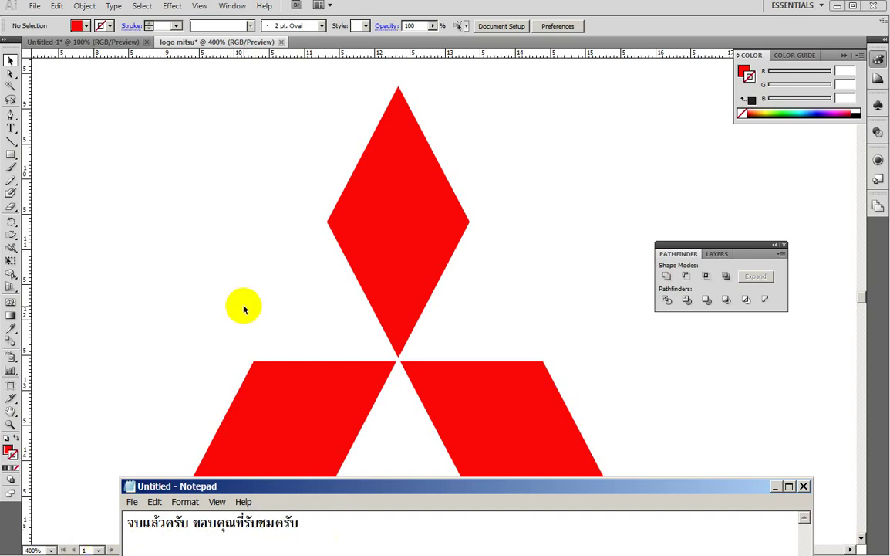
click(244, 309)
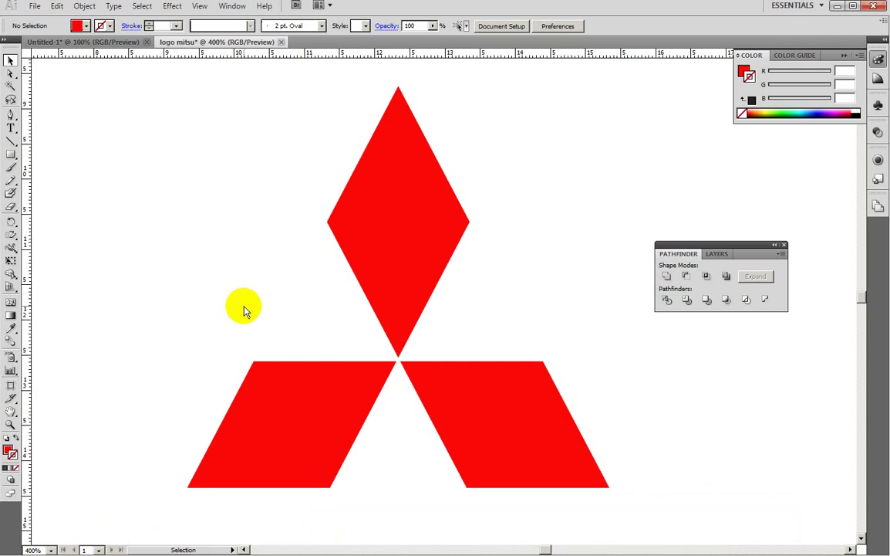
click(112, 43)
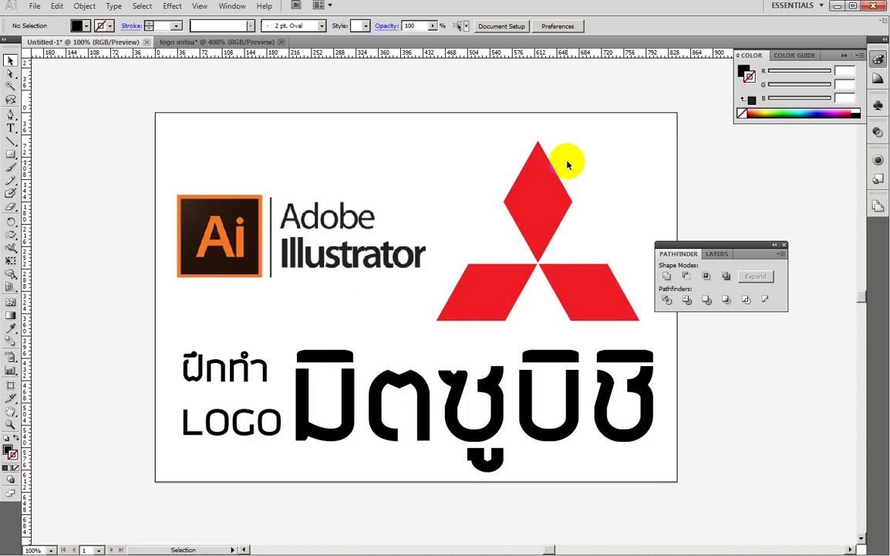
key(shift+Tab)
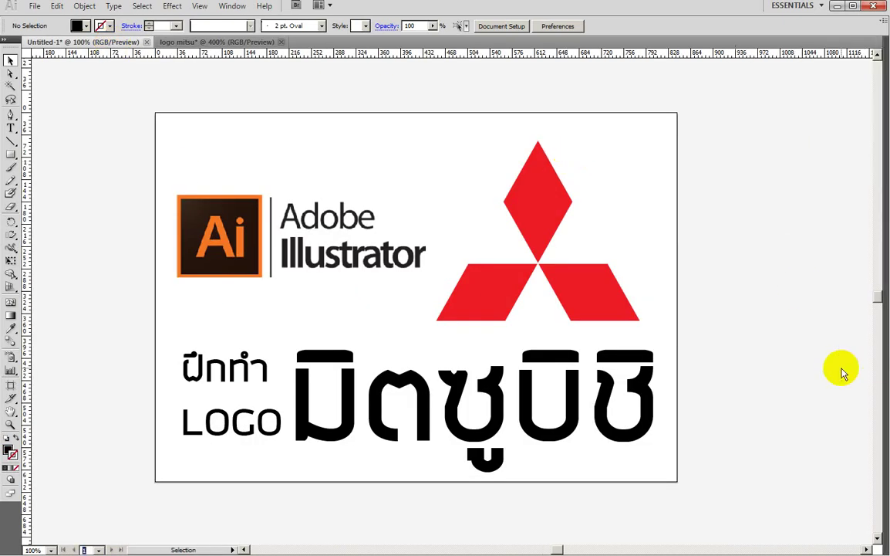